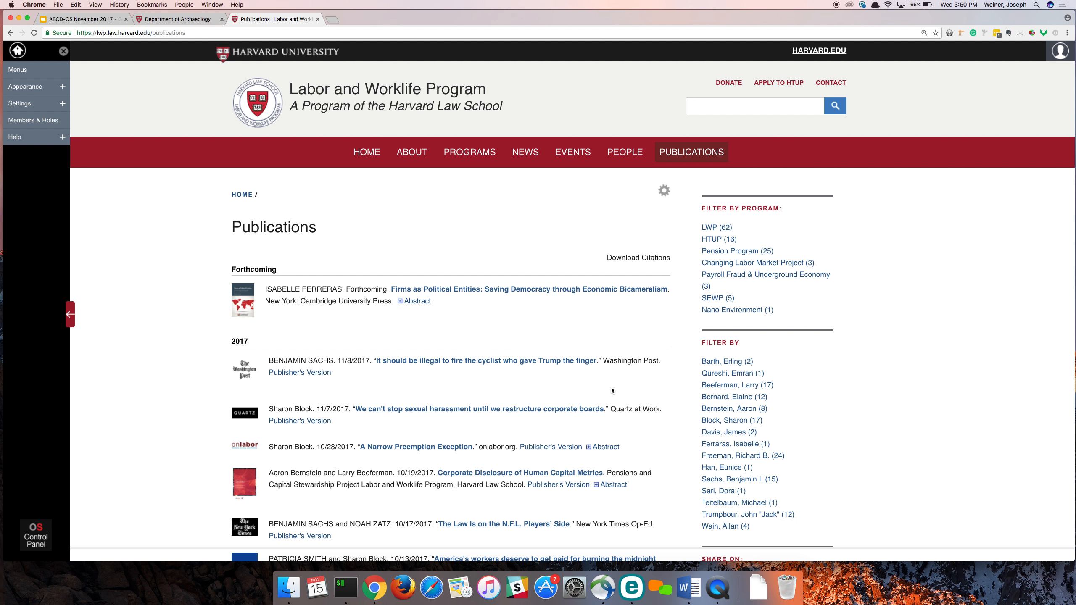
- Look through the Publications list, going far enough down for infinite scrolling to load more entries
scroll(612, 390, up, 1)
scroll(611, 387, down, 15)
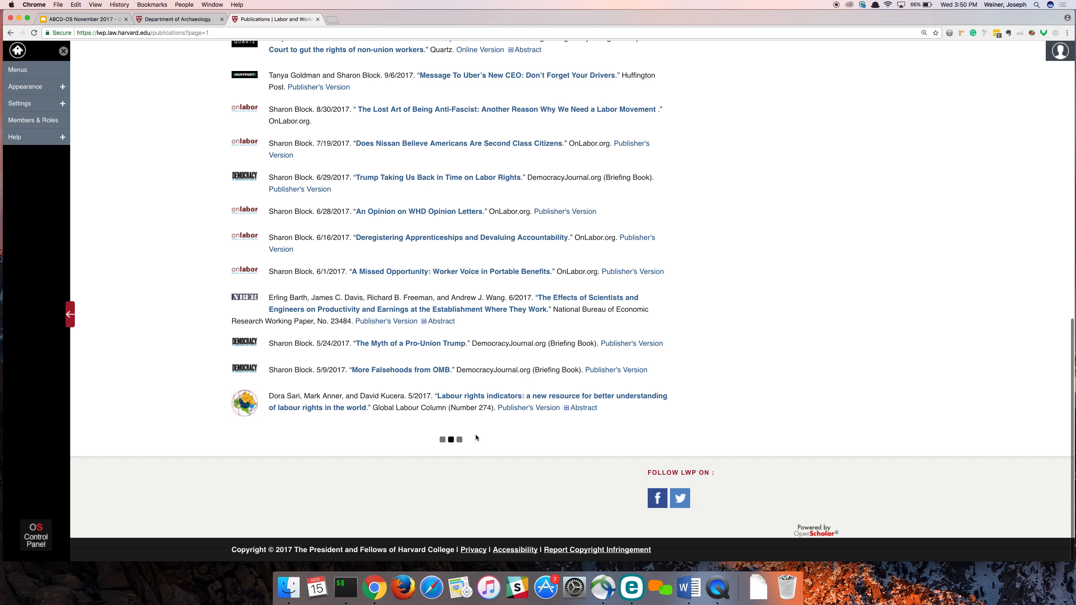
scroll(456, 461, up, 15)
scroll(455, 463, up, 3)
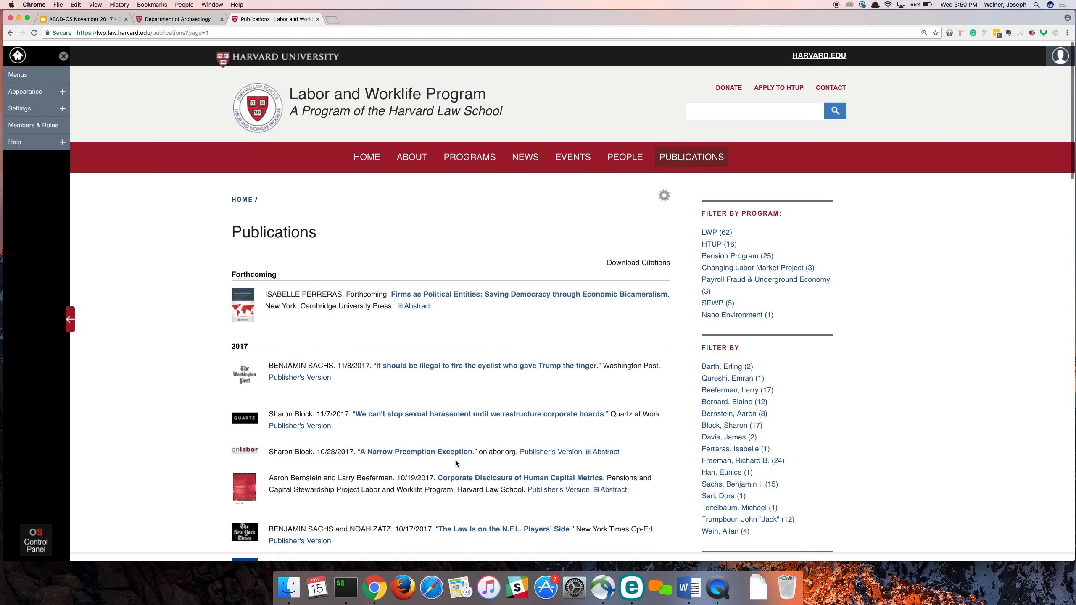
scroll(456, 463, down, 20)
scroll(456, 461, down, 1)
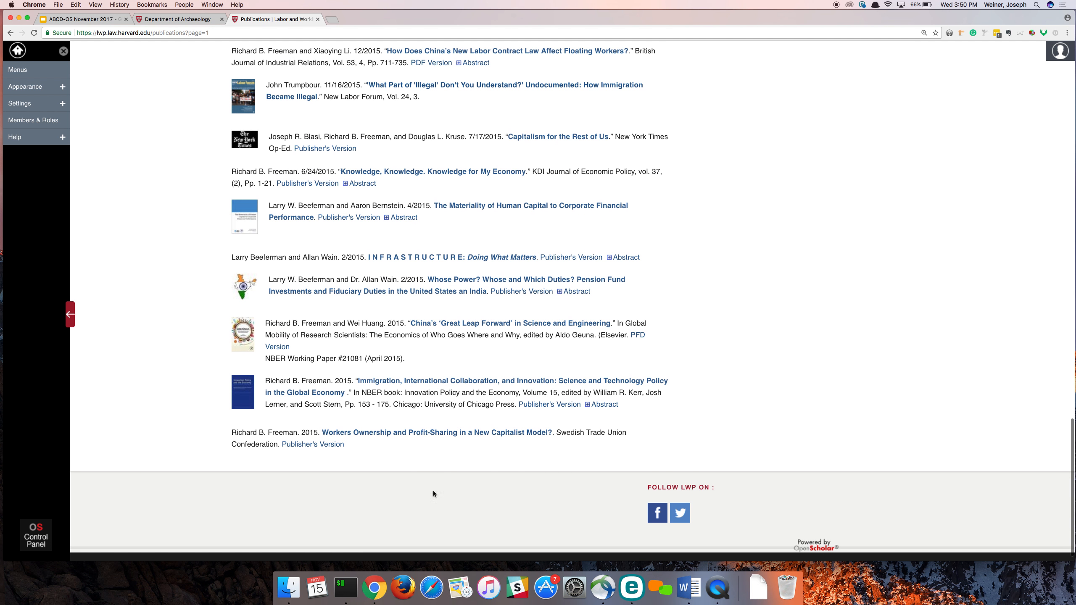
scroll(433, 430, up, 1)
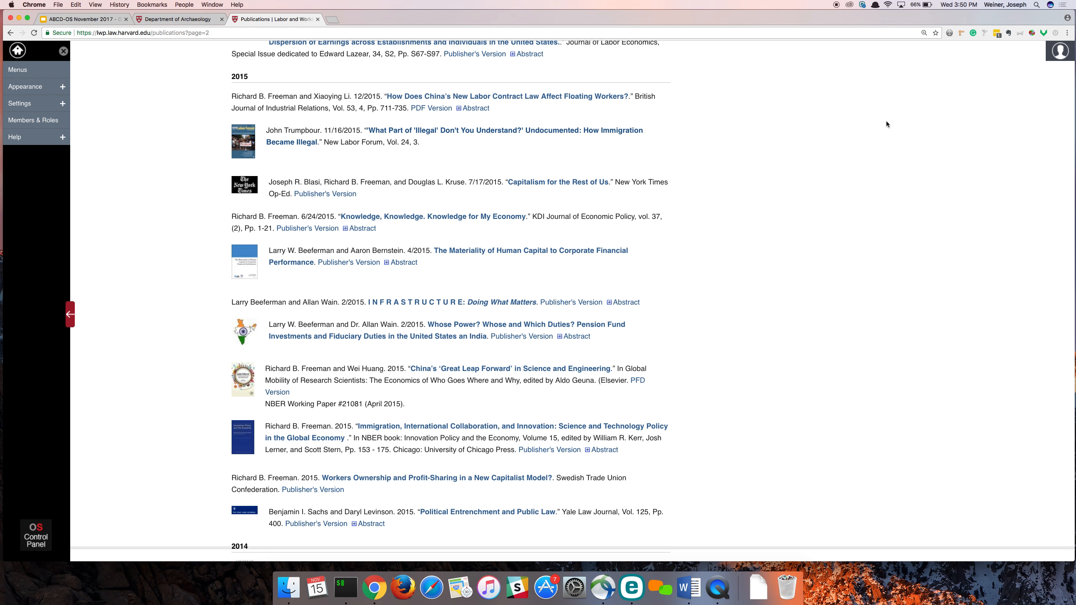
- Request support access to the site from the account menu and join the Labor and Worklife Program site
click(1049, 55)
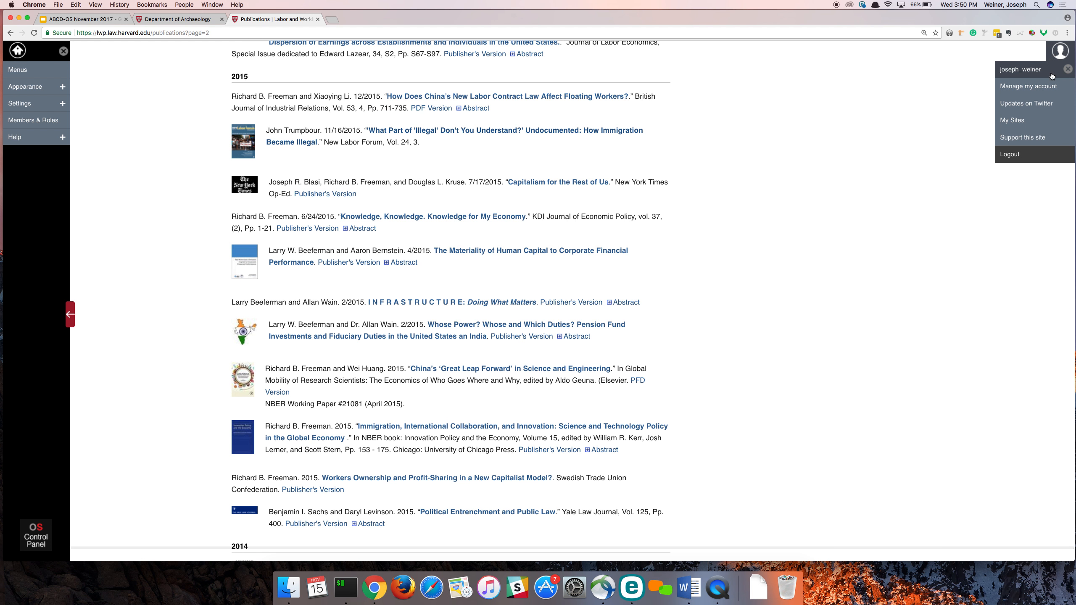
click(1036, 141)
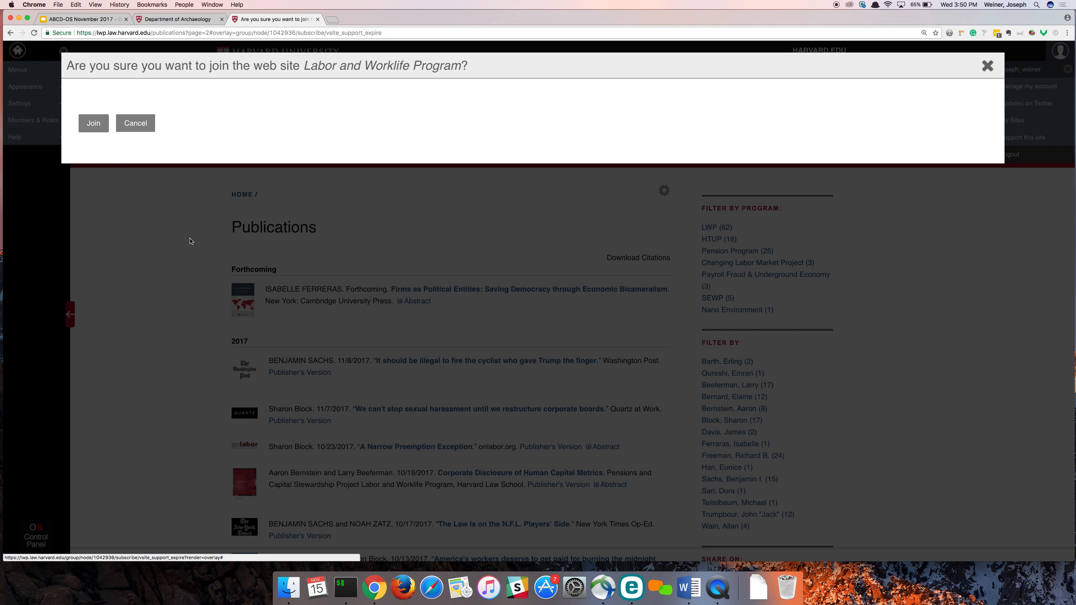
click(87, 122)
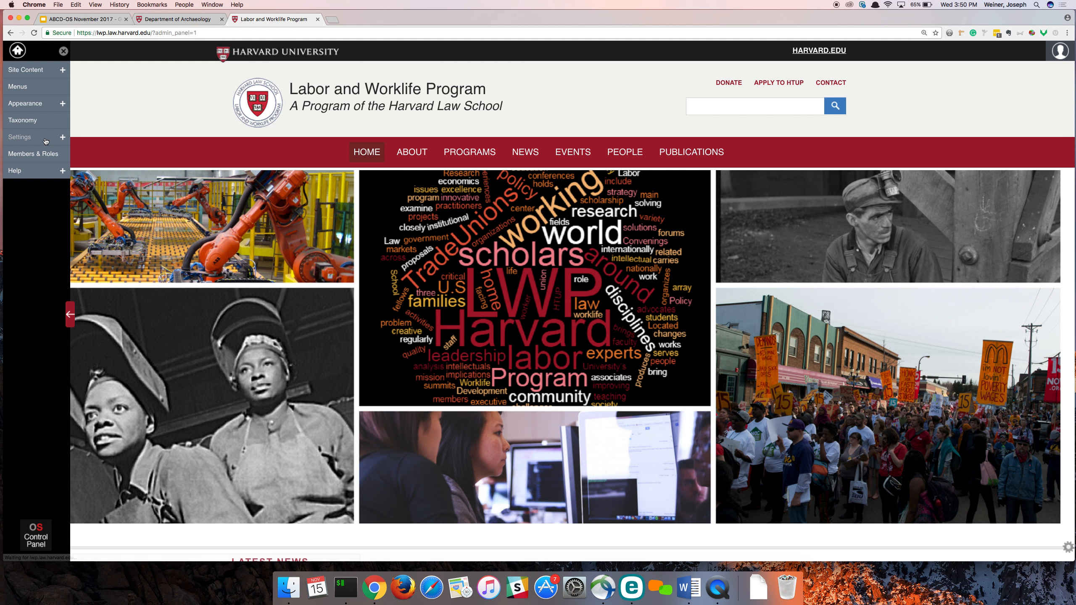
- In the global Long List Display setting, set long content lists to use Pagination and save
click(46, 140)
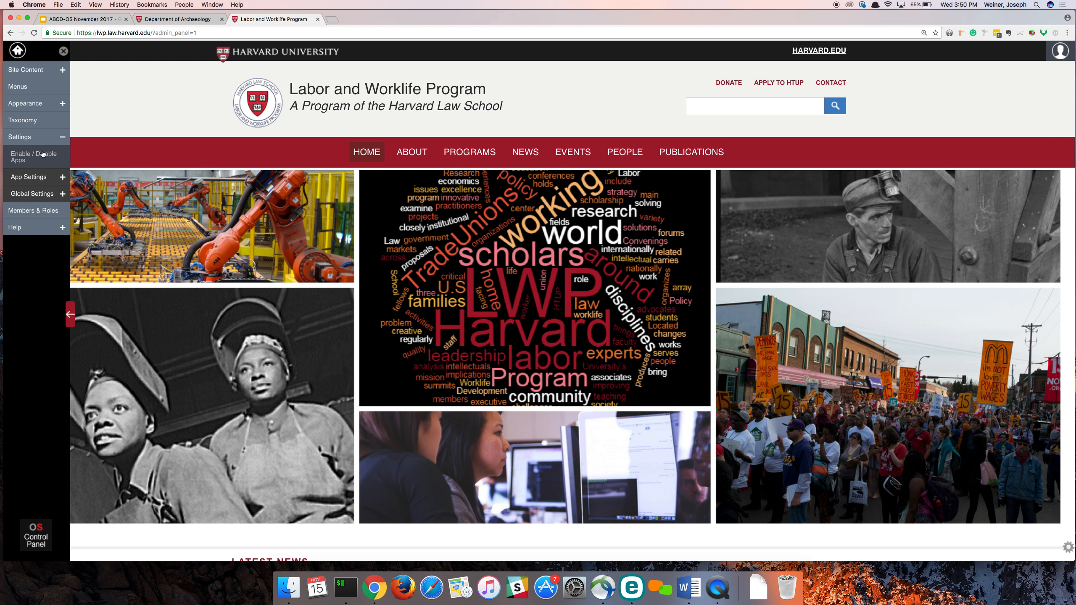
click(38, 196)
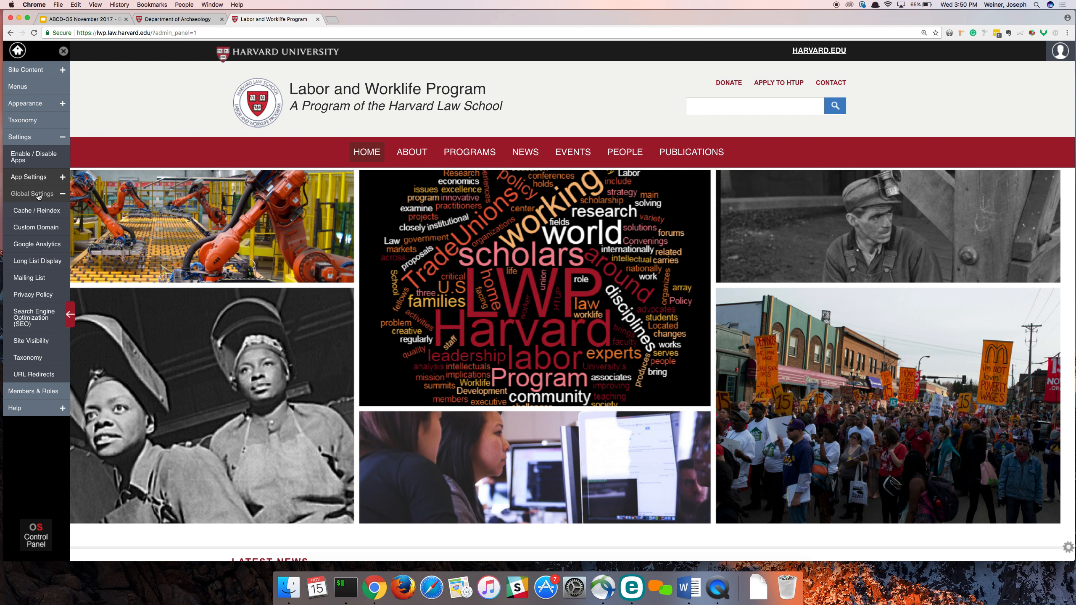
click(33, 261)
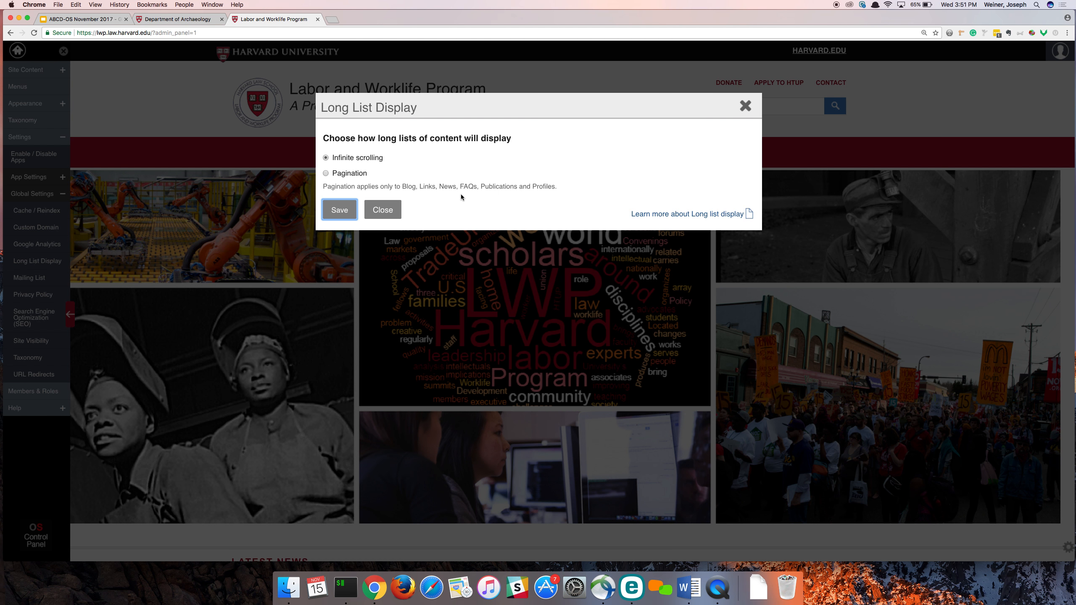
click(405, 189)
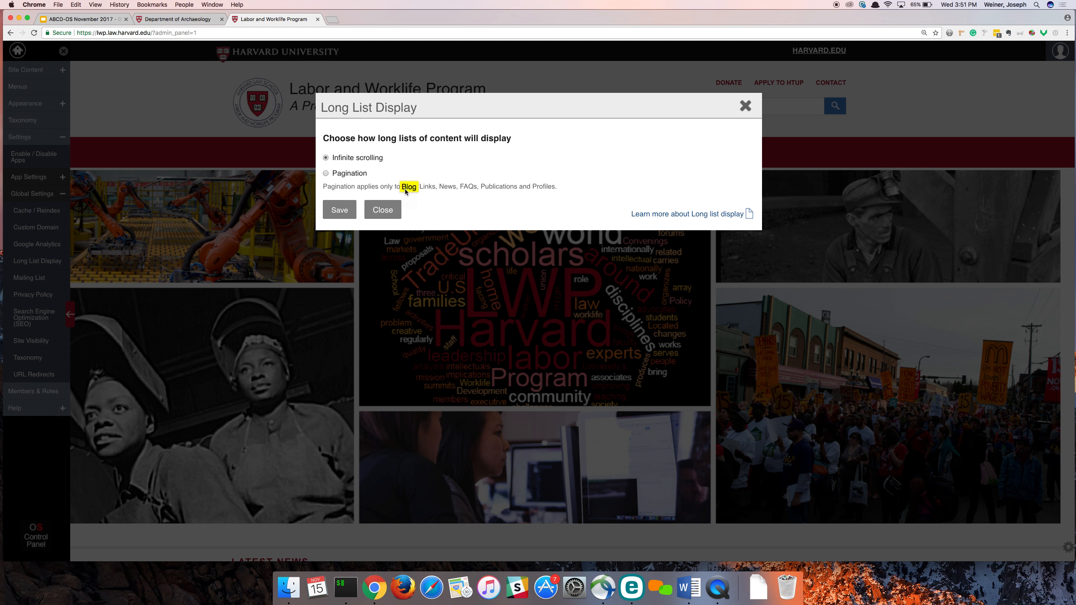
click(440, 186)
click(341, 210)
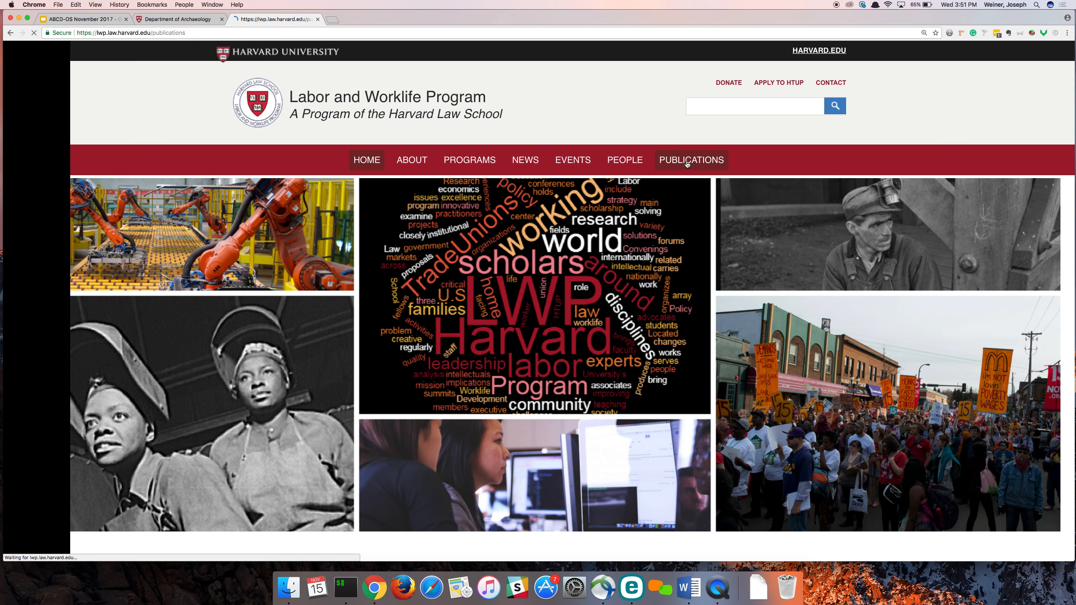
- Open page 2 of the paginated Publications list
scroll(647, 292, down, 20)
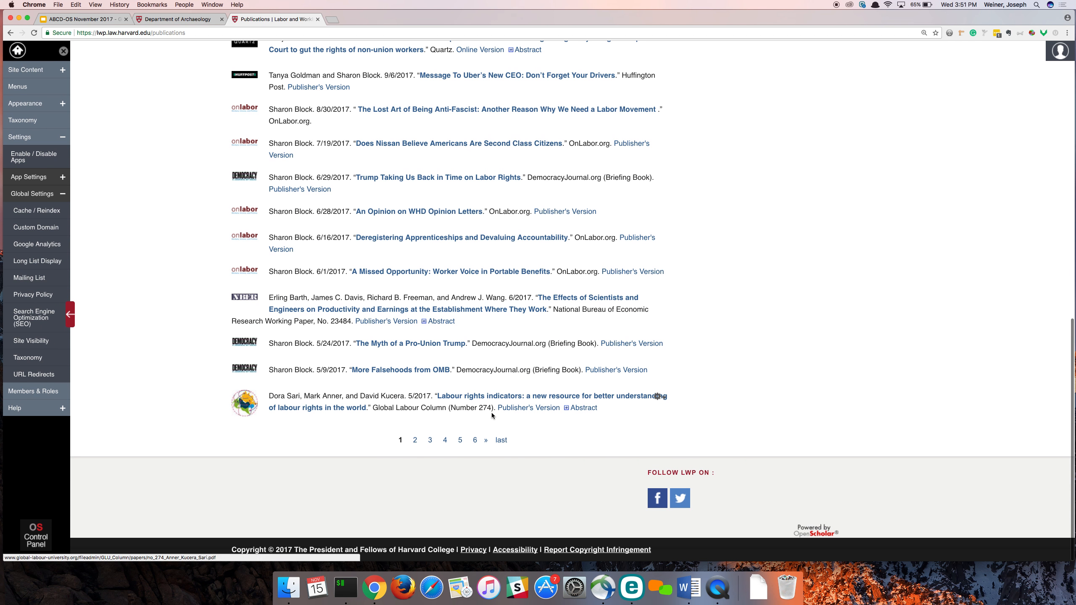
click(416, 441)
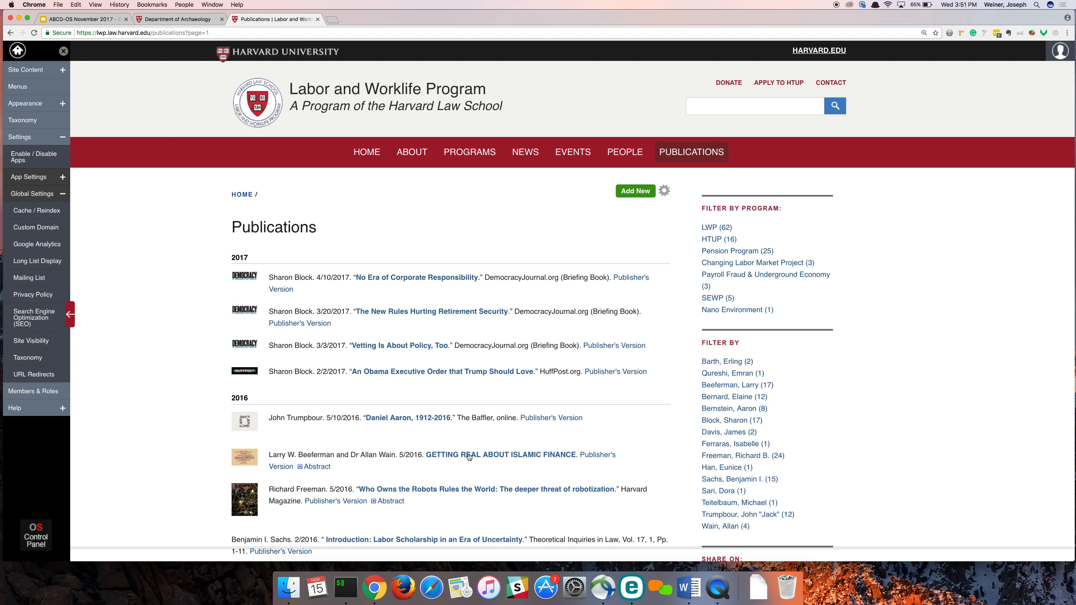
- Set the Long List Display setting to Infinite scrolling and save
click(38, 261)
click(359, 158)
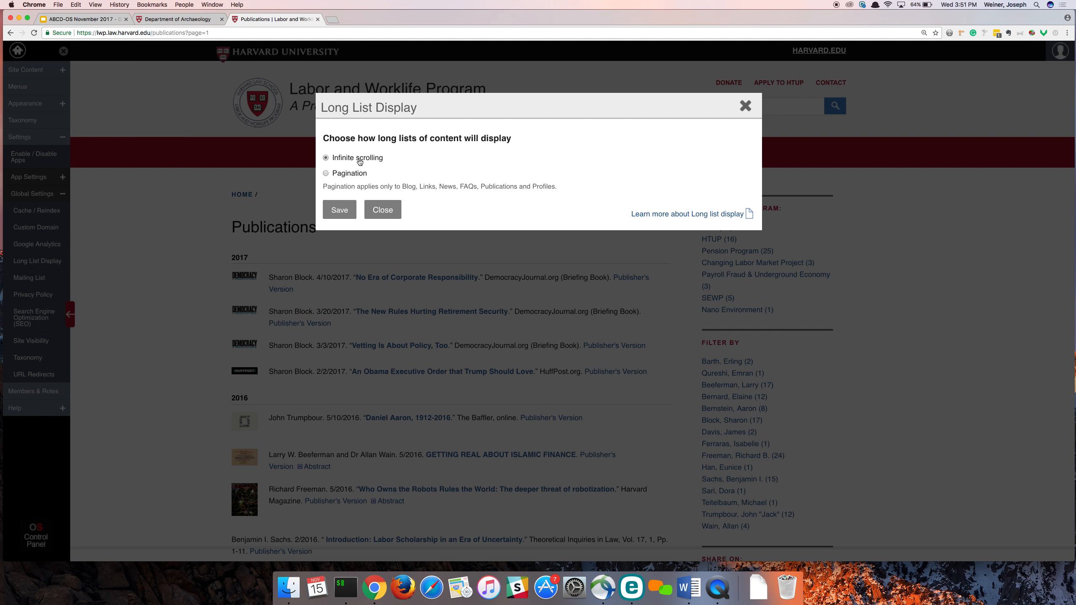
click(343, 208)
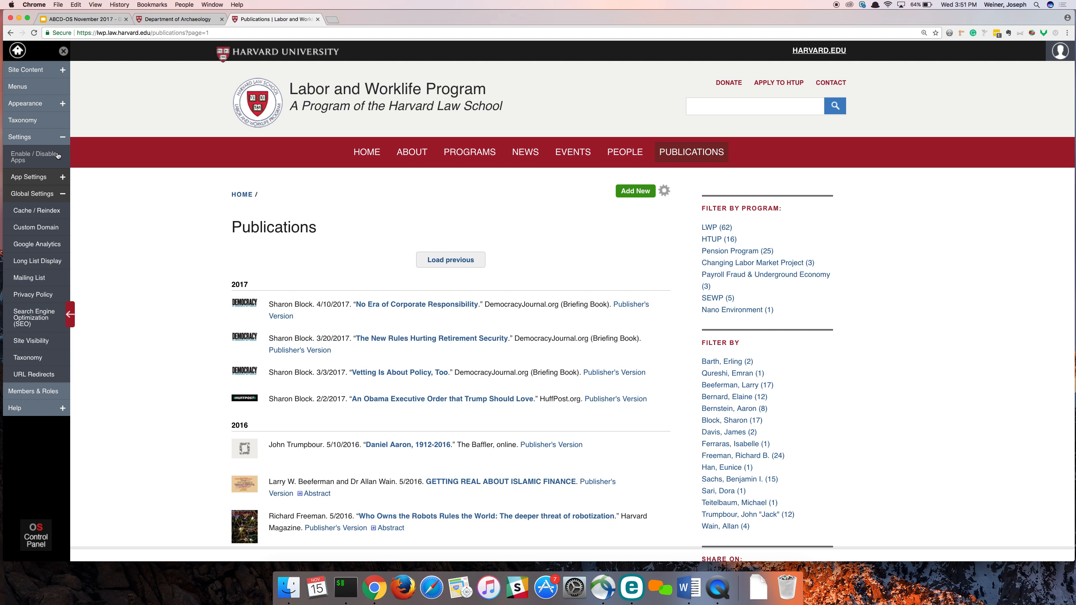
- Open the Publications app settings and review the bibliographic formats, displayed publication types and export formats
click(31, 179)
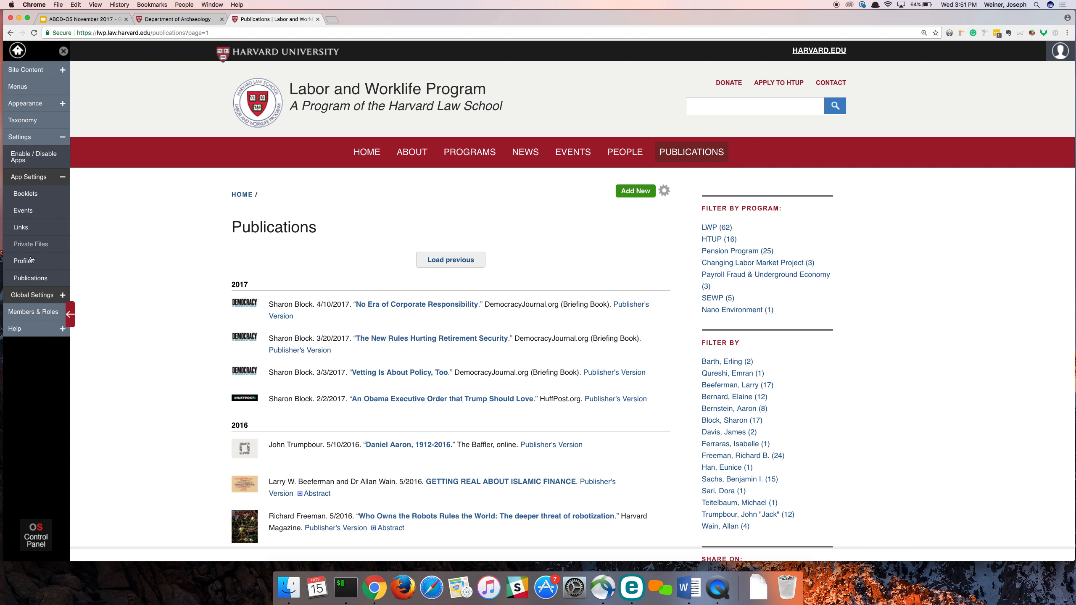
click(32, 279)
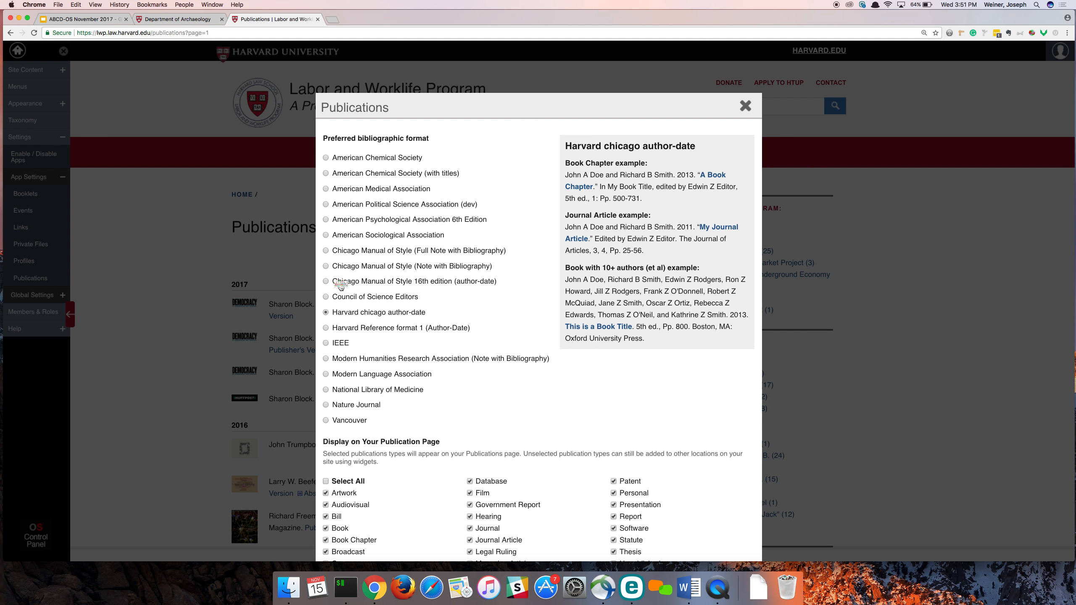
scroll(534, 377, down, 2)
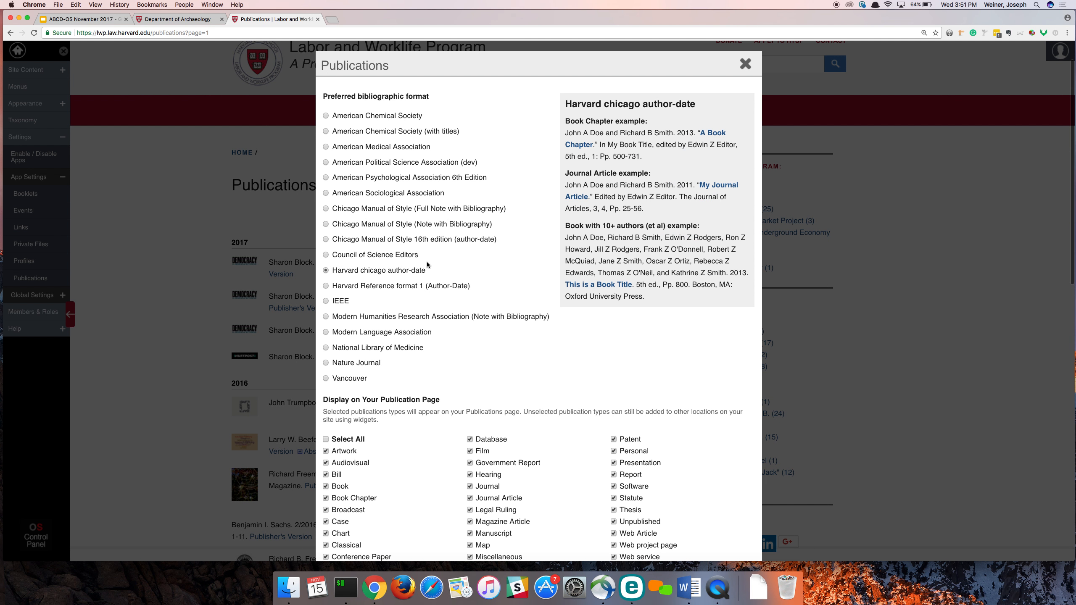
scroll(495, 376, down, 5)
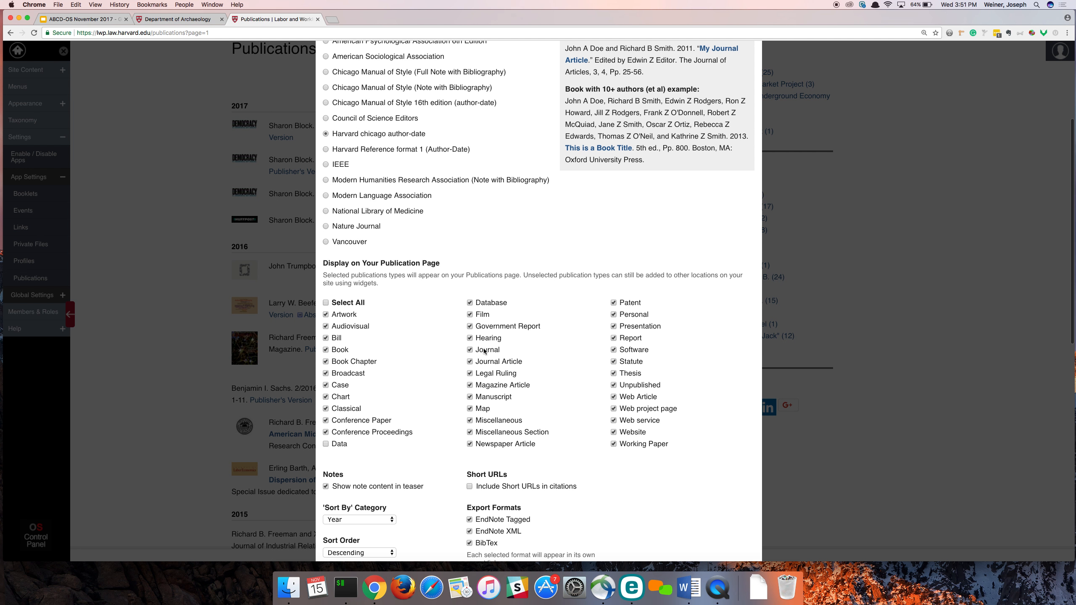
scroll(456, 399, down, 4)
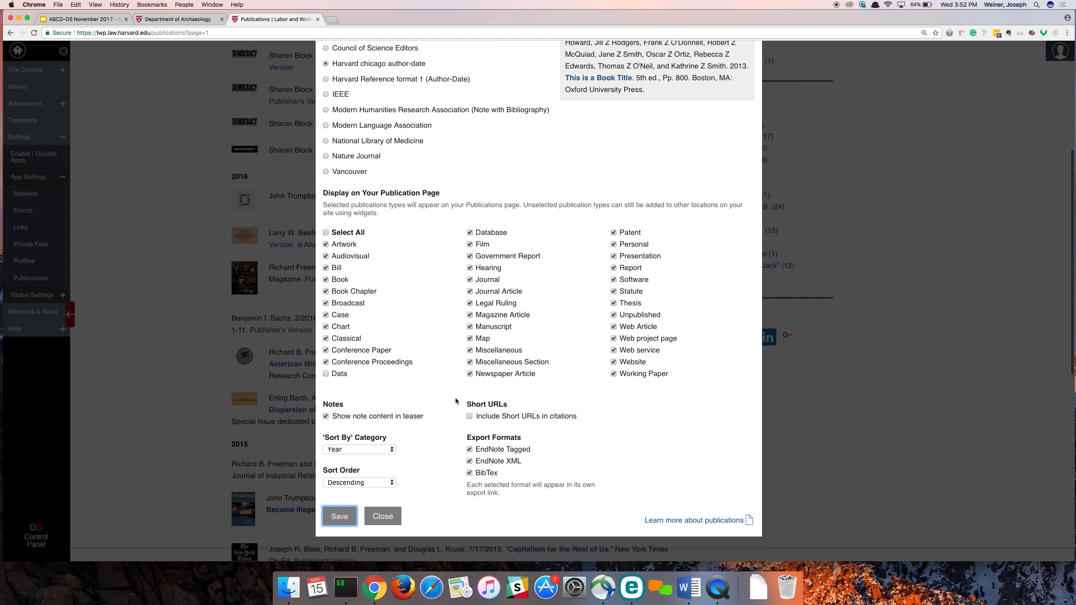
scroll(456, 400, down, 1)
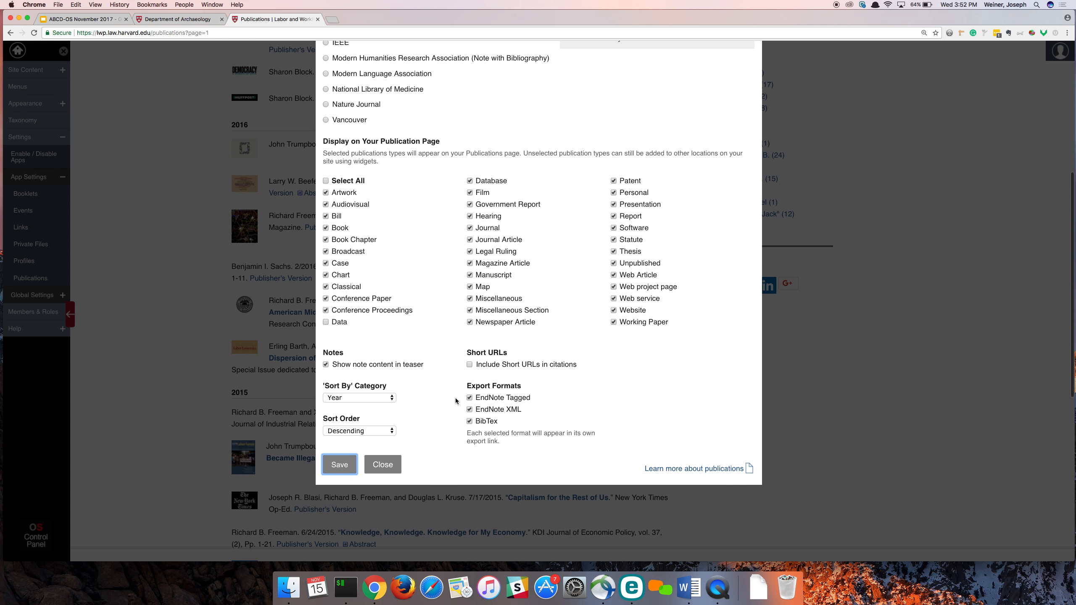
- Inspect the 'Sort By' Category and Sort Order choices and close the Publications settings without saving
click(384, 398)
click(415, 398)
click(385, 432)
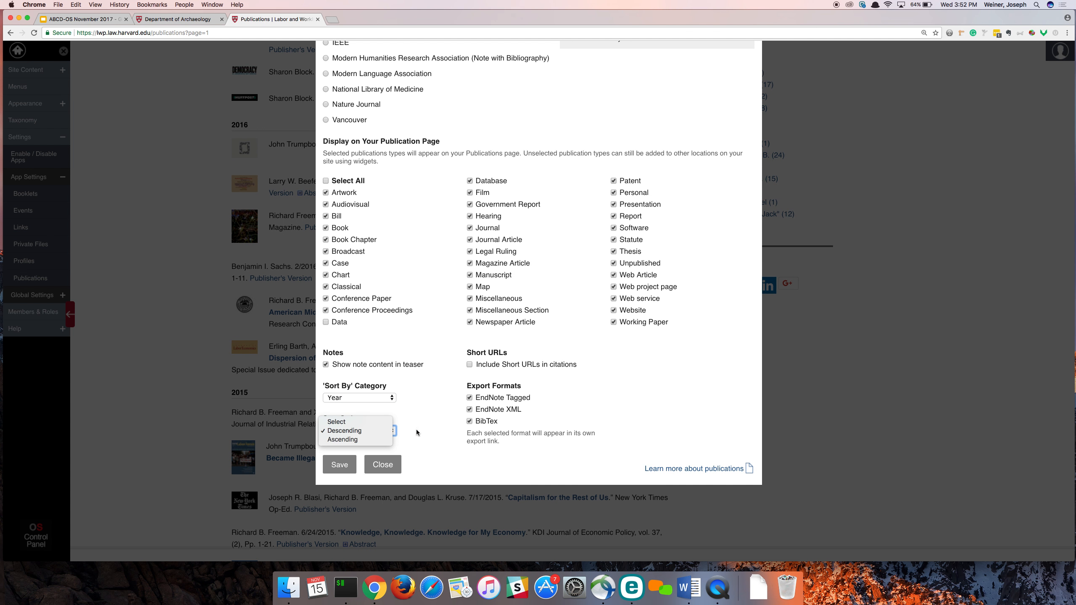
click(431, 430)
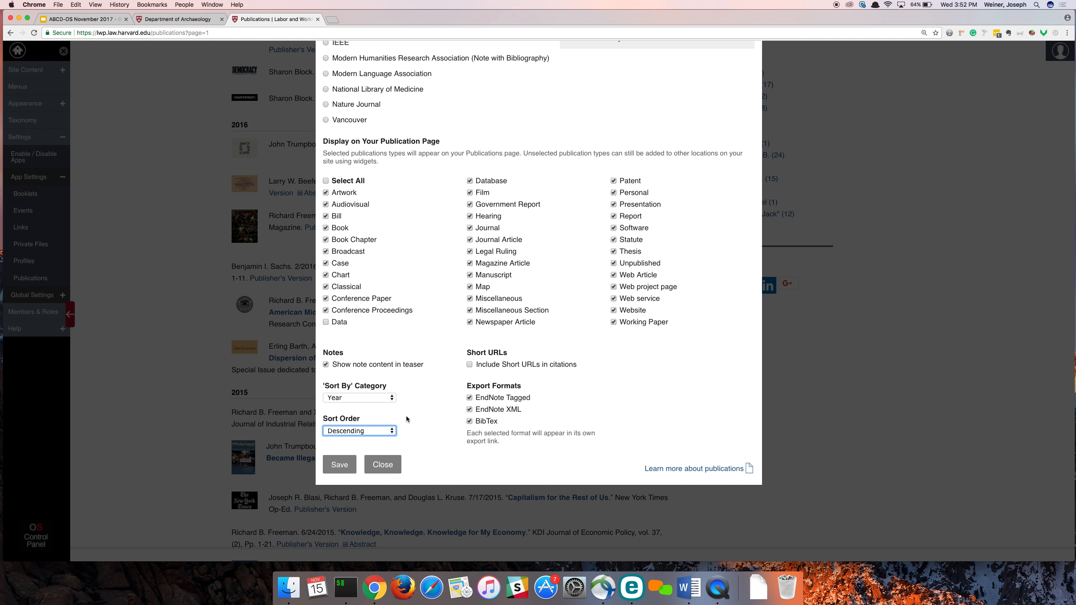
click(423, 455)
click(395, 465)
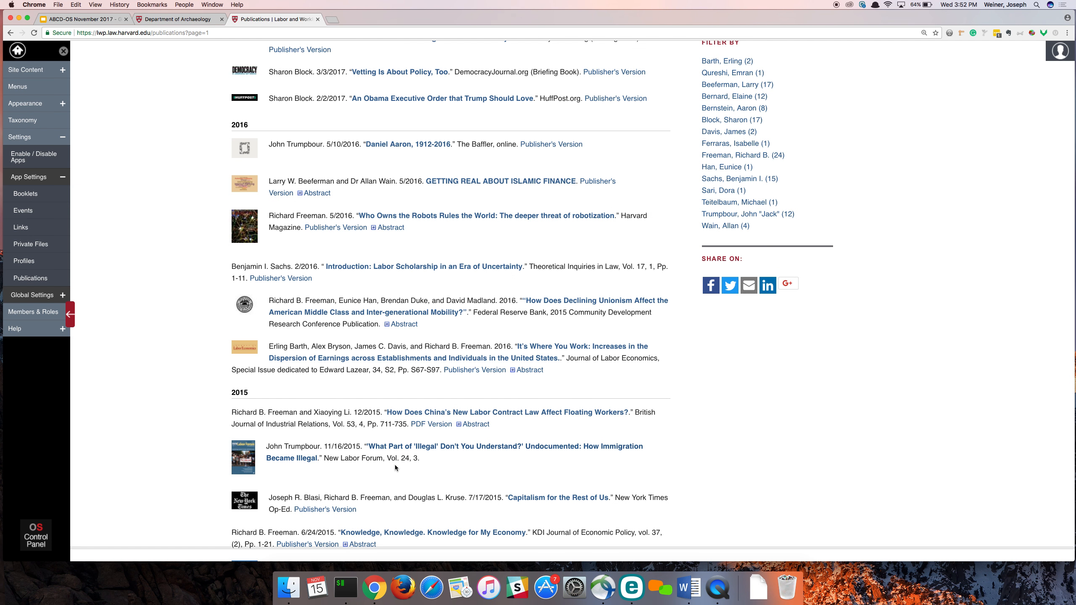
- Filter the publications by Pension Program and look through the filtered list
scroll(715, 466, up, 1)
scroll(715, 463, down, 1)
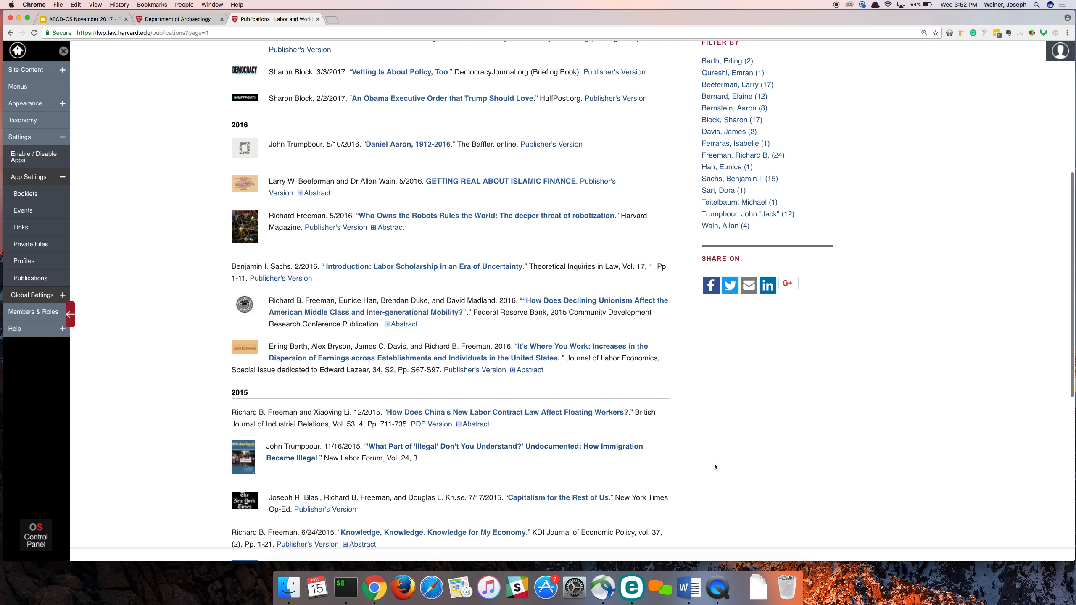
scroll(706, 438, up, 5)
scroll(707, 438, up, 5)
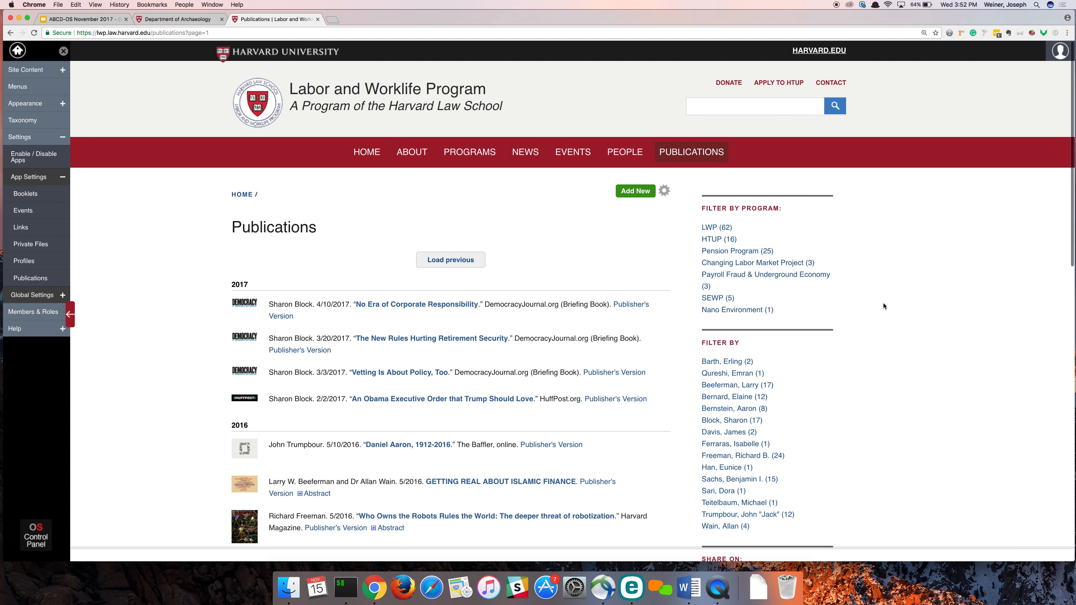
click(719, 253)
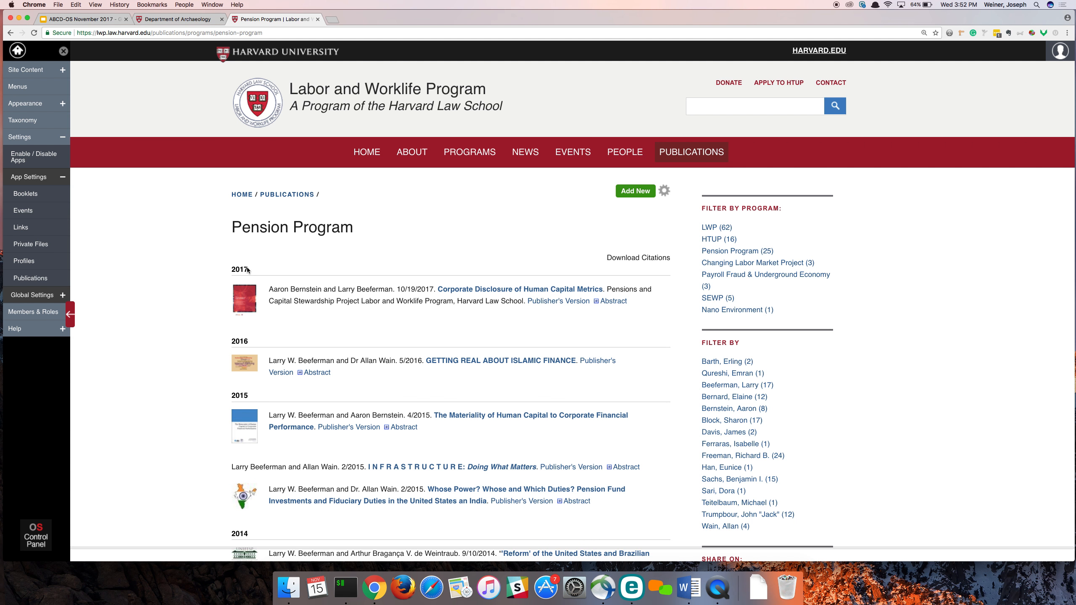
scroll(286, 315, down, 5)
scroll(286, 315, down, 5)
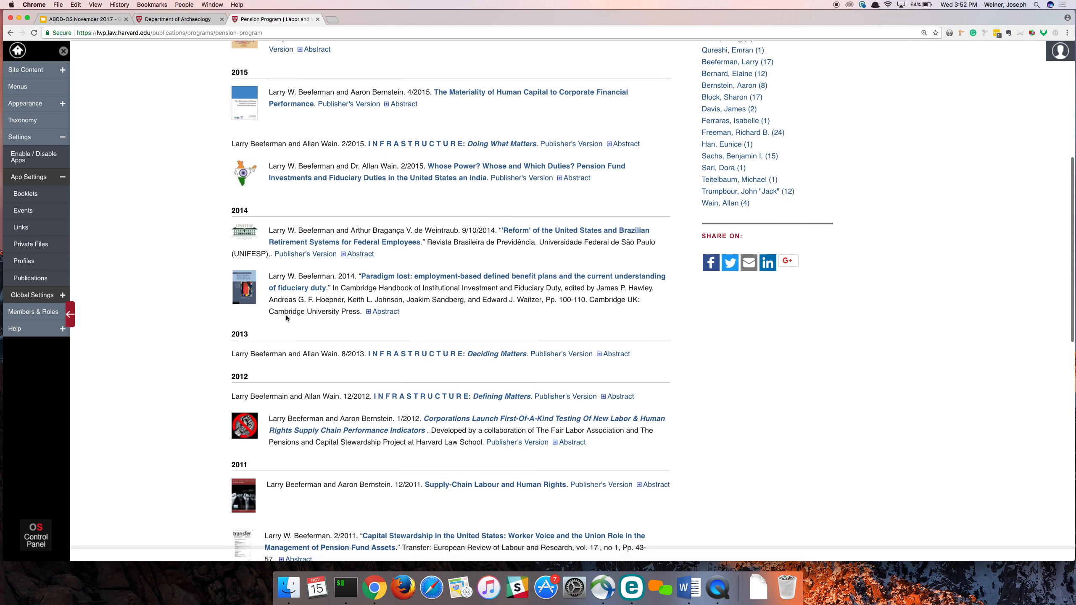
scroll(279, 315, up, 10)
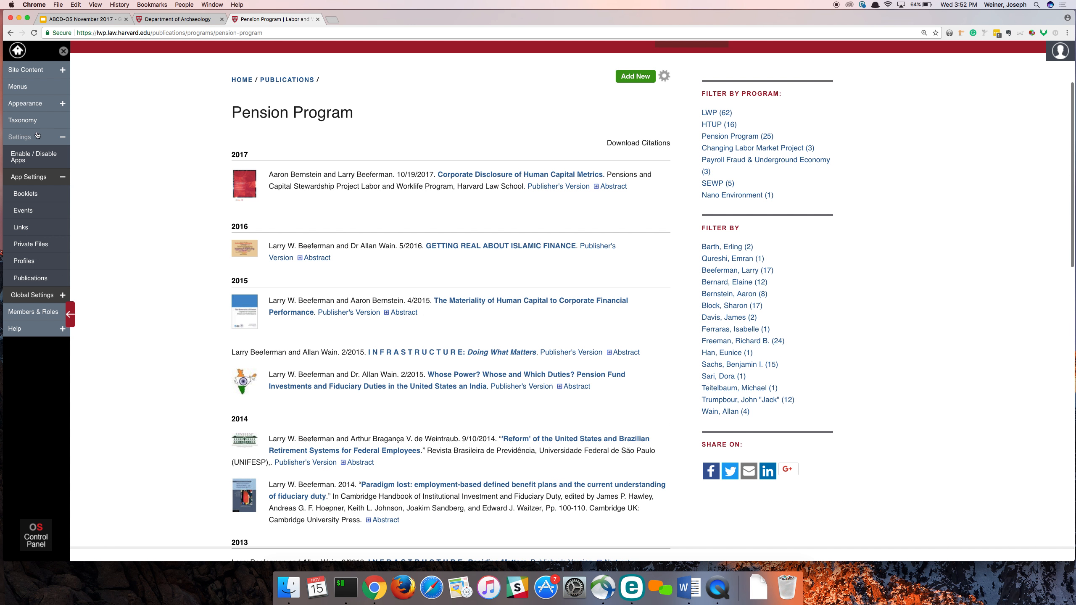
- Open the site's Taxonomy page in a separate tab and list the terms of the Programs vocabulary
super+click(34, 119)
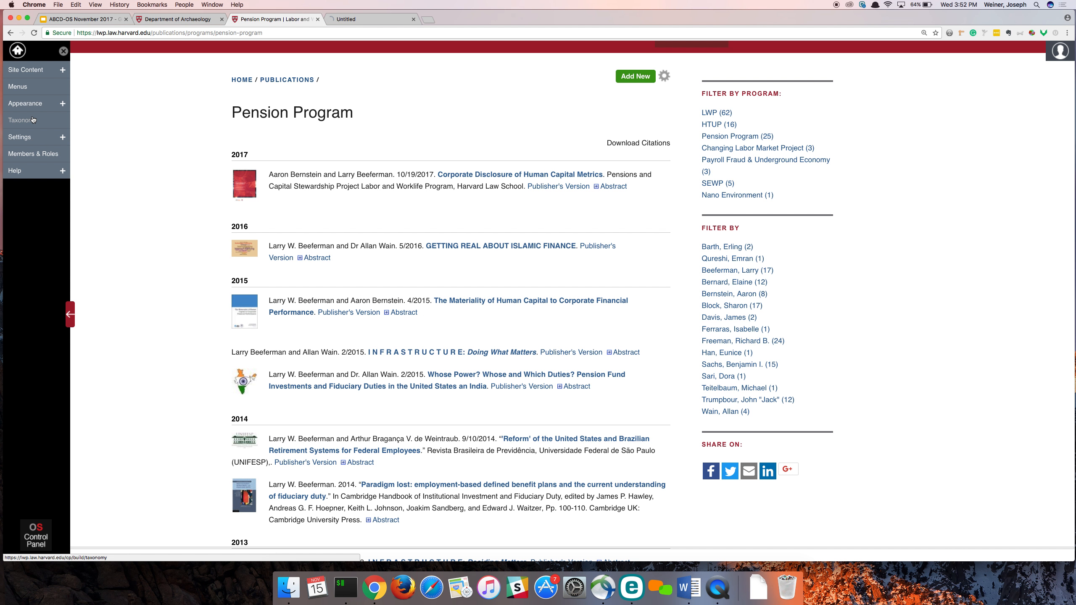
click(375, 19)
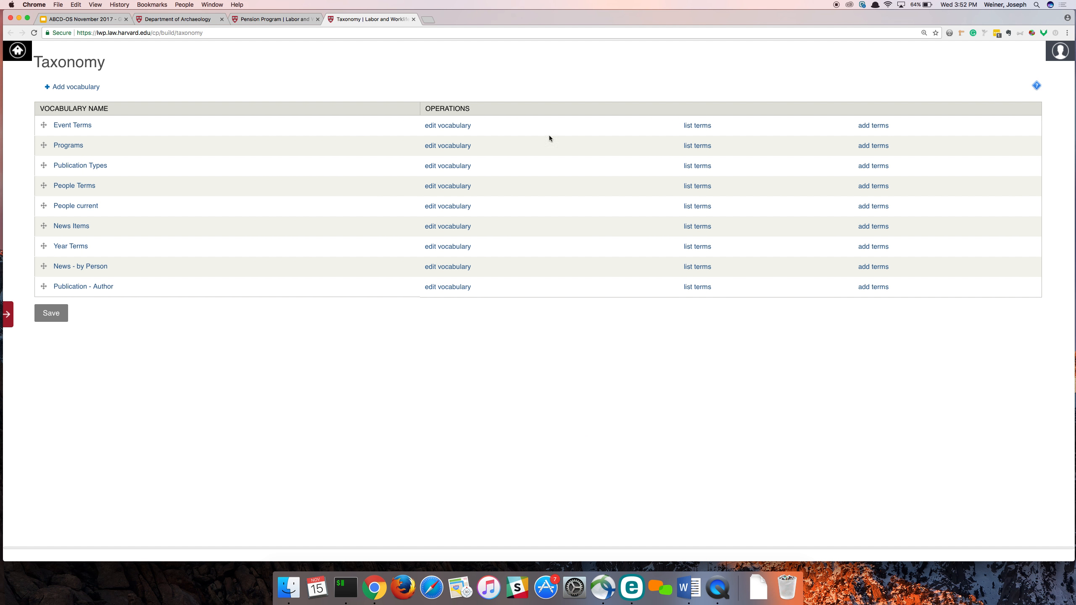
click(694, 147)
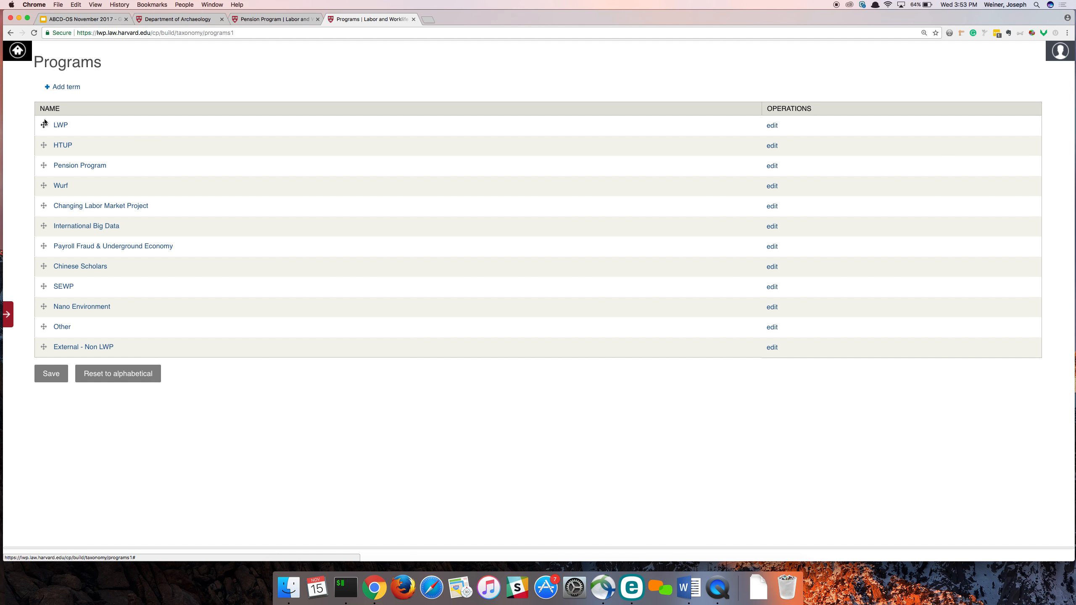
- Open the Pension Program term page and review the news, publications and events tagged with it
click(66, 167)
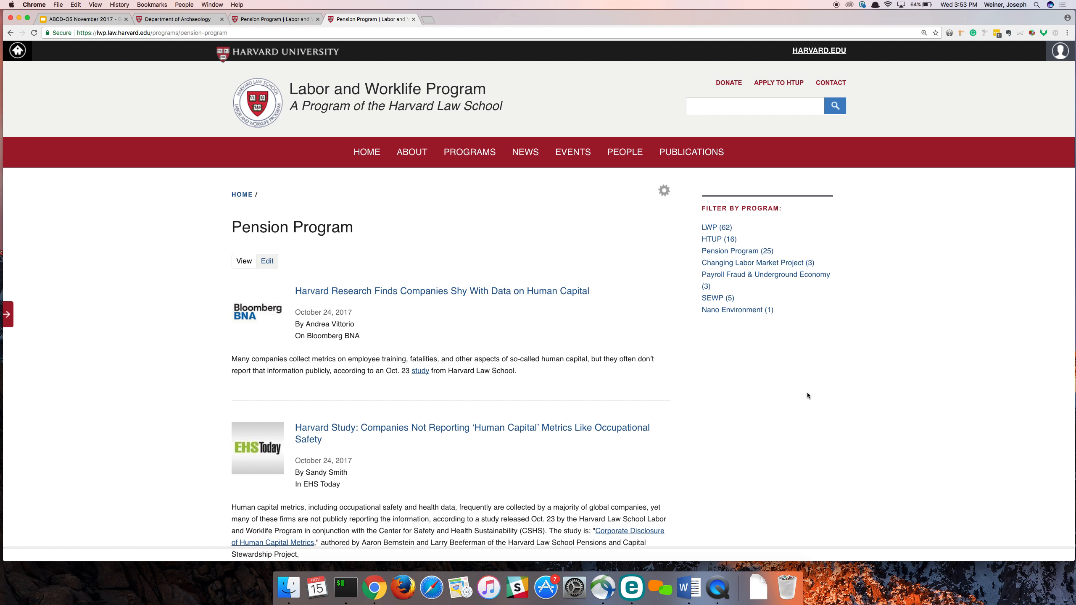
scroll(808, 396, down, 1)
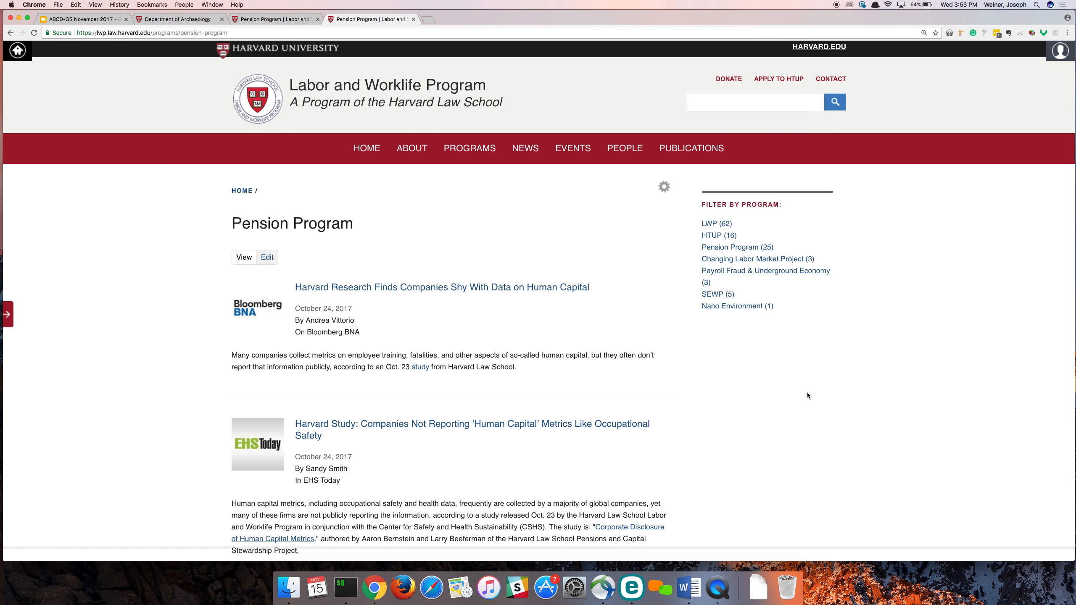
scroll(808, 396, down, 2)
scroll(808, 396, down, 6)
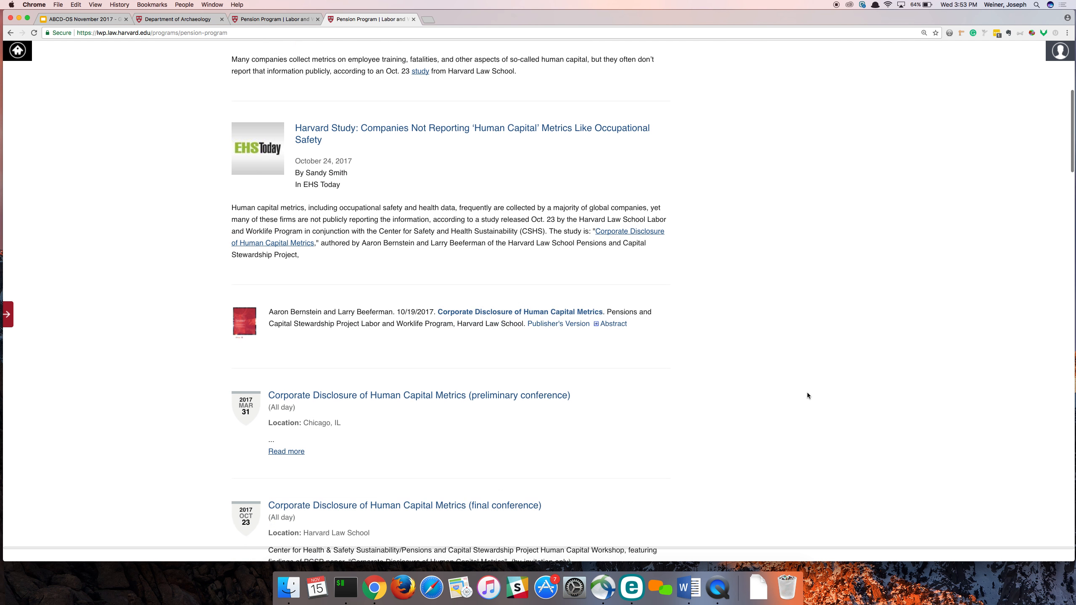
scroll(807, 396, up, 11)
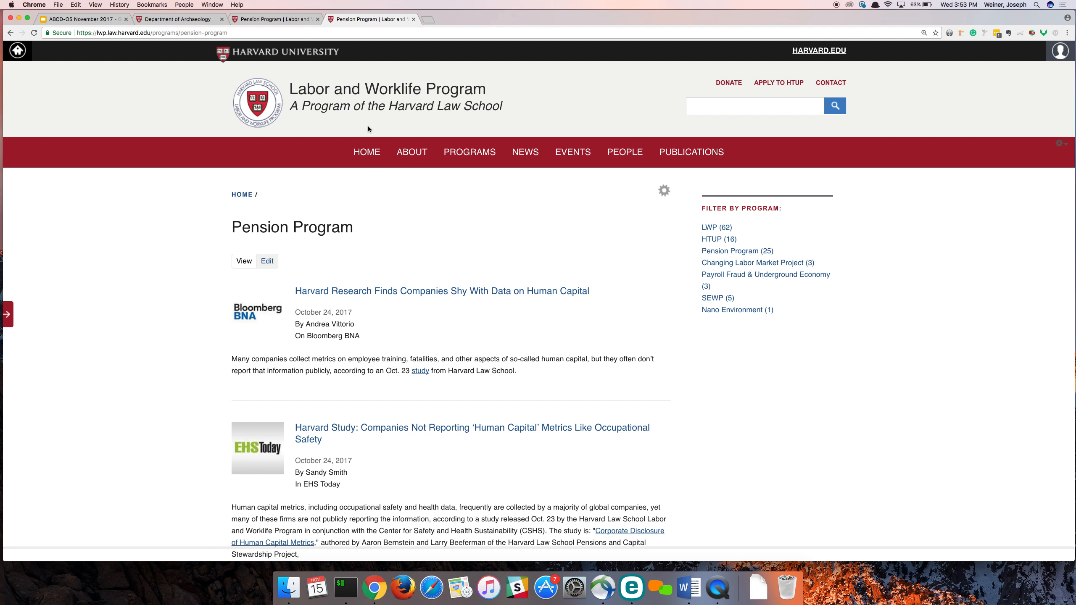
- Switch to the ABCD-OS November 2017 deck in Google Slides and present it from the Live Demo slide, advancing one slide
click(114, 21)
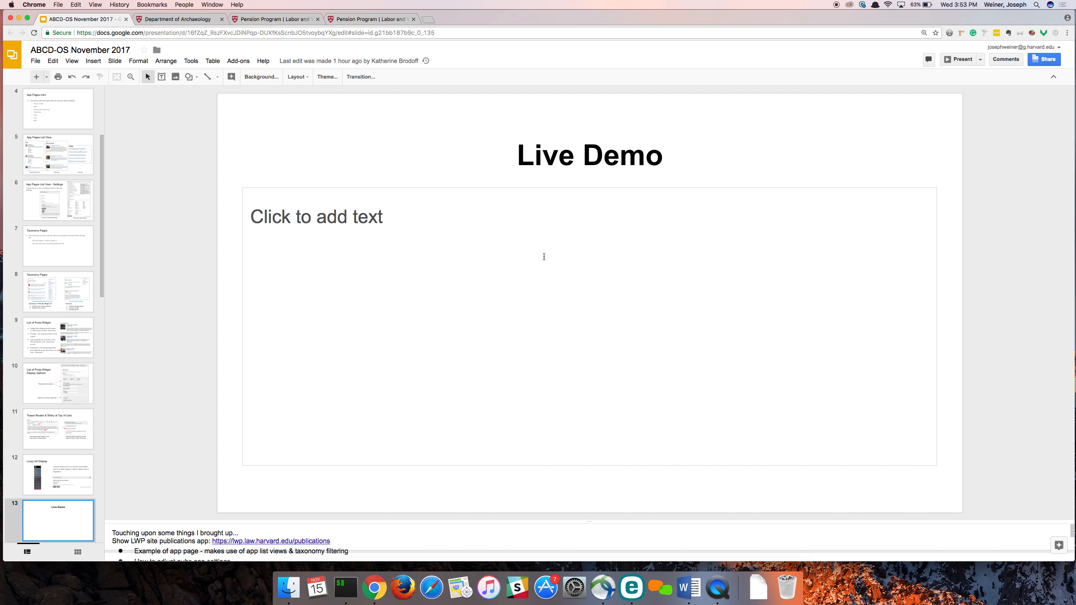
click(953, 63)
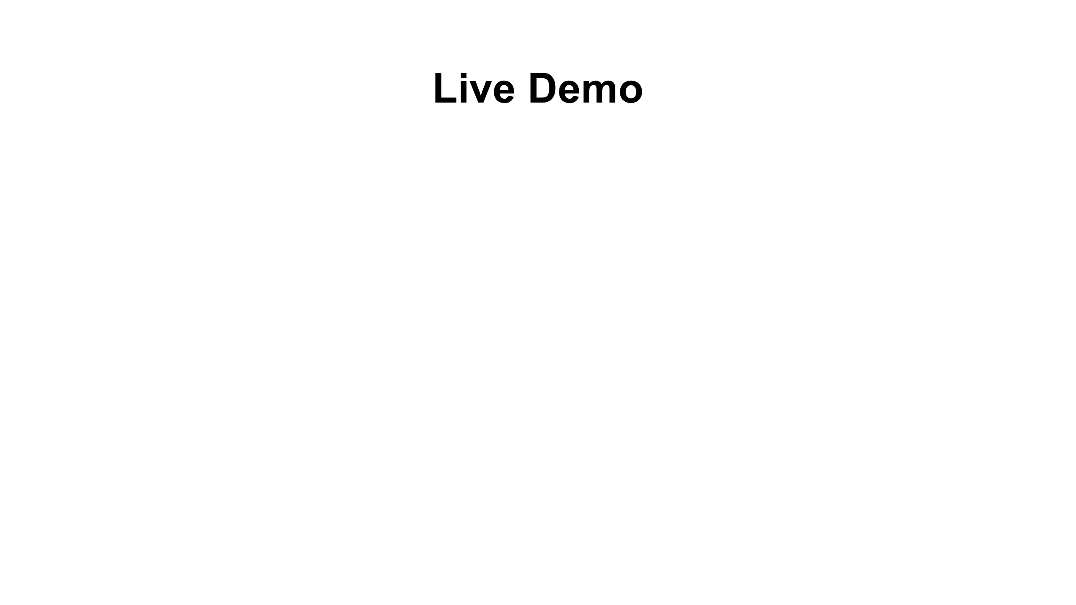
key(Right)
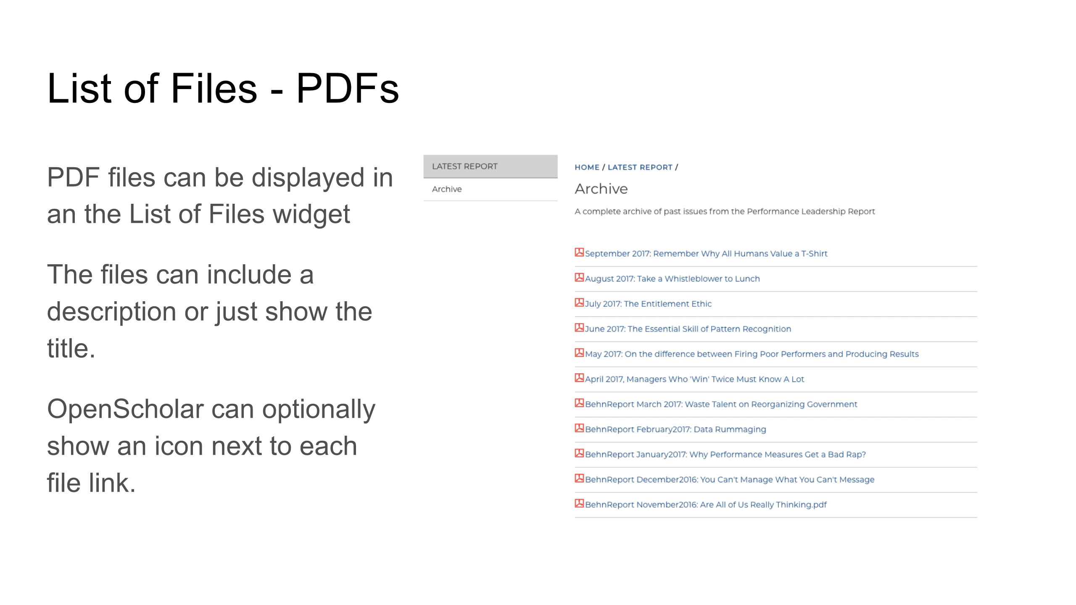
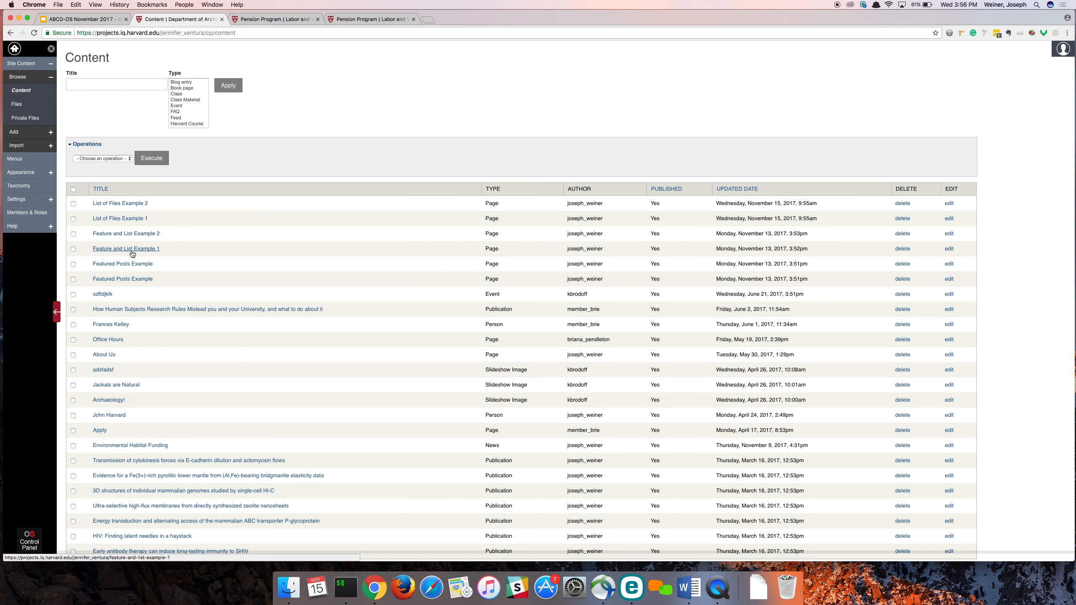
- Open the List of Files Example 1 page from the content list in a separate tab
right_click(126, 219)
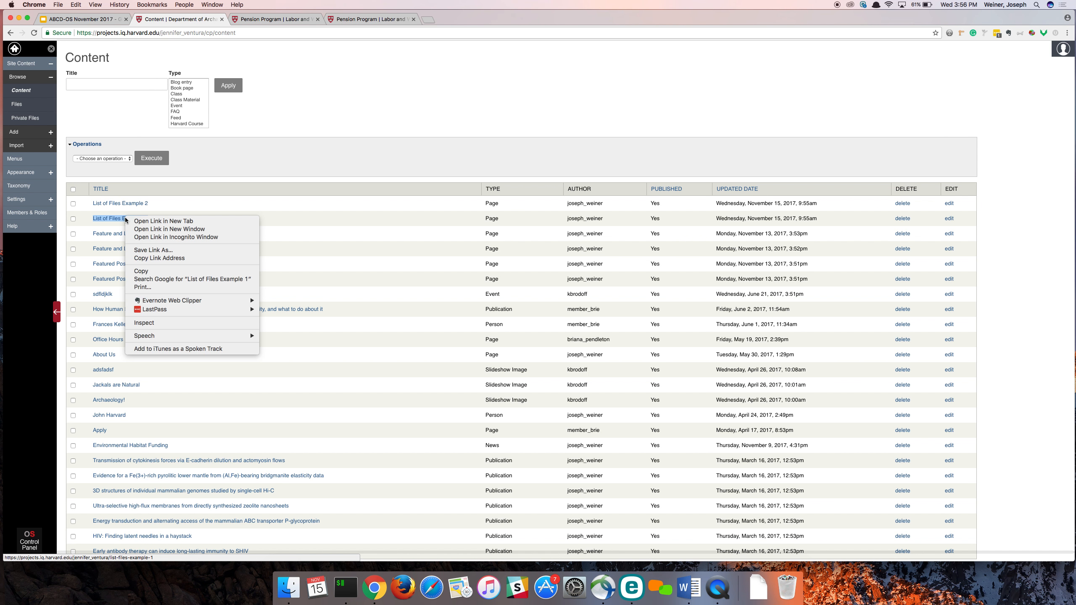
click(137, 220)
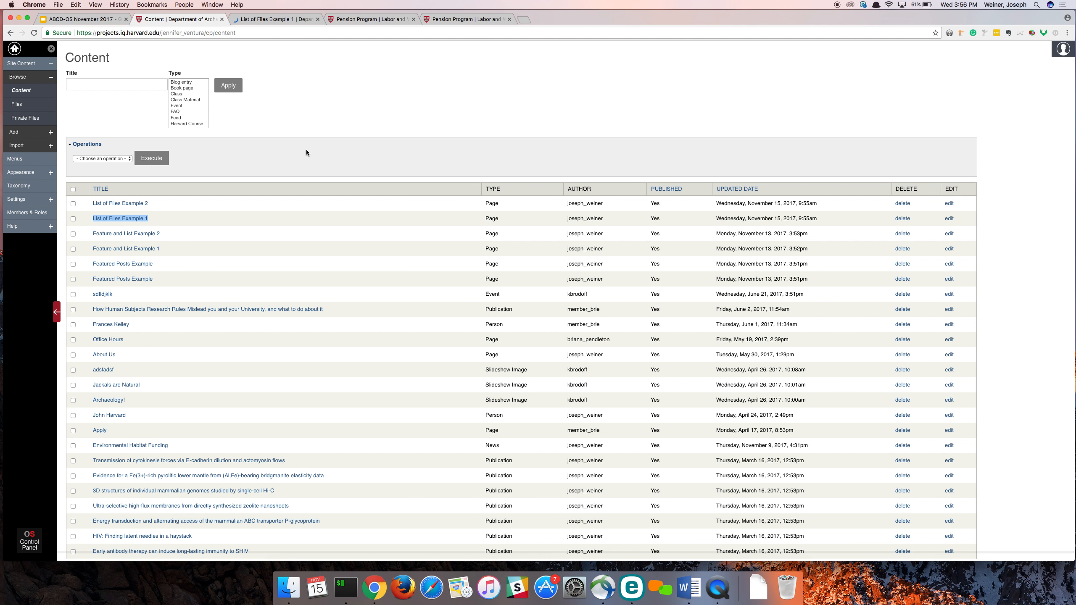
click(266, 19)
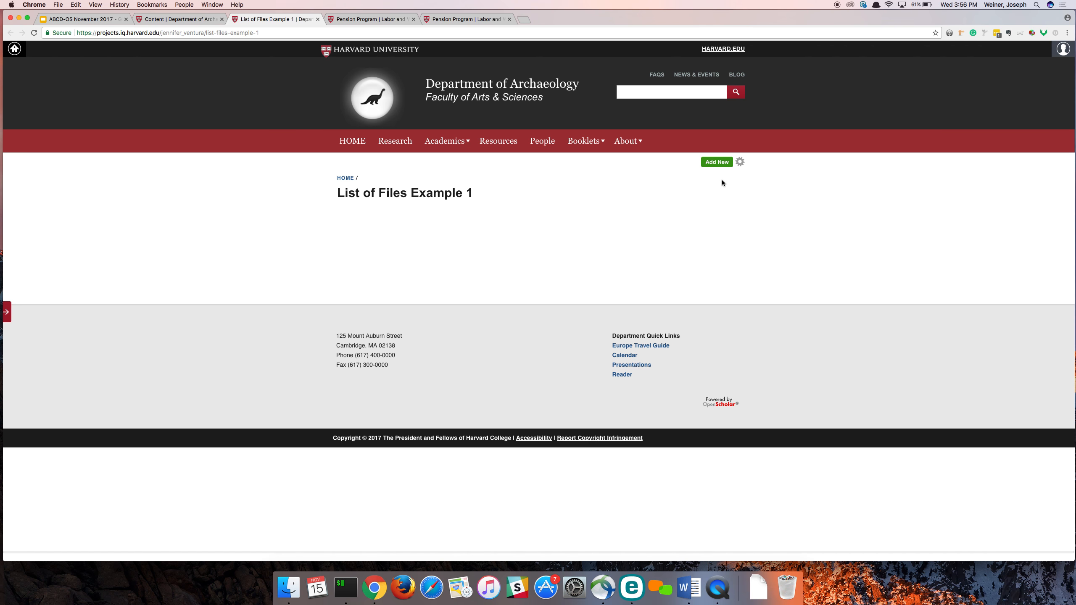
- Open the layout editor of the List of Files Example 1 page in a separate tab
click(739, 163)
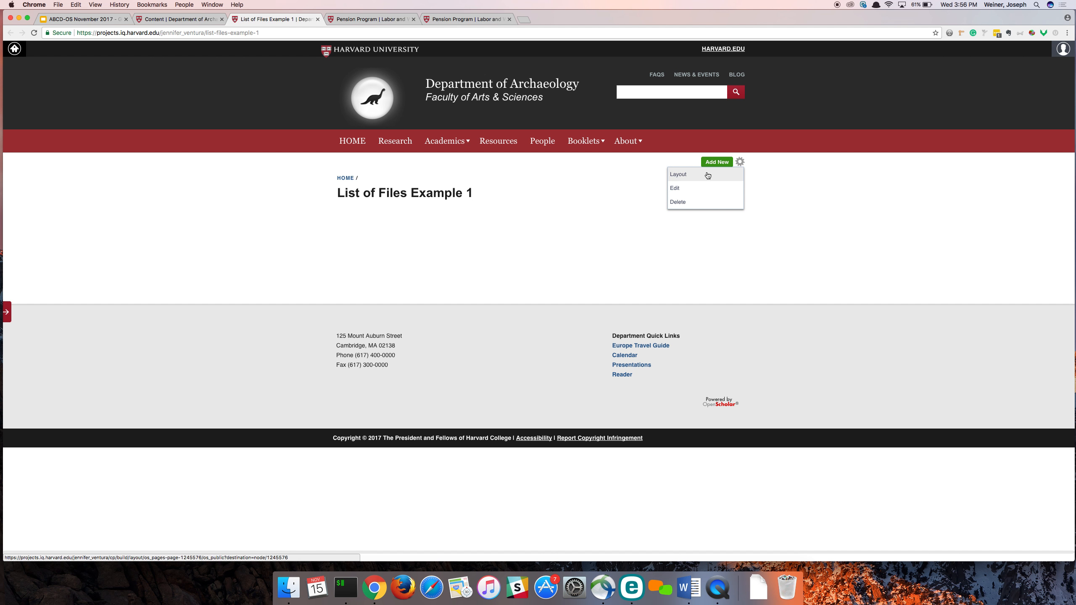
right_click(707, 175)
click(717, 175)
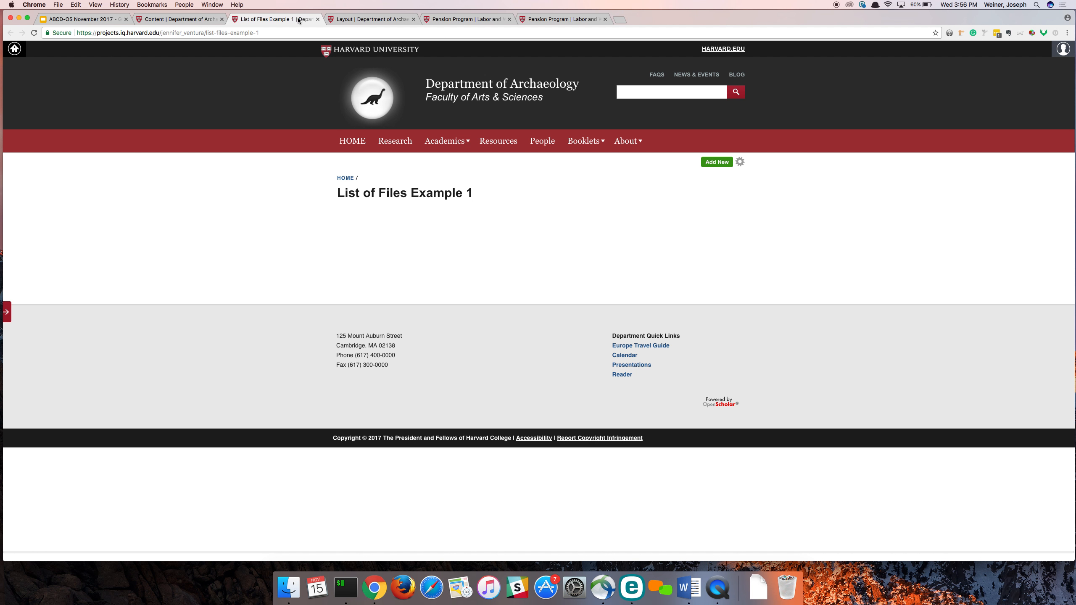
click(352, 20)
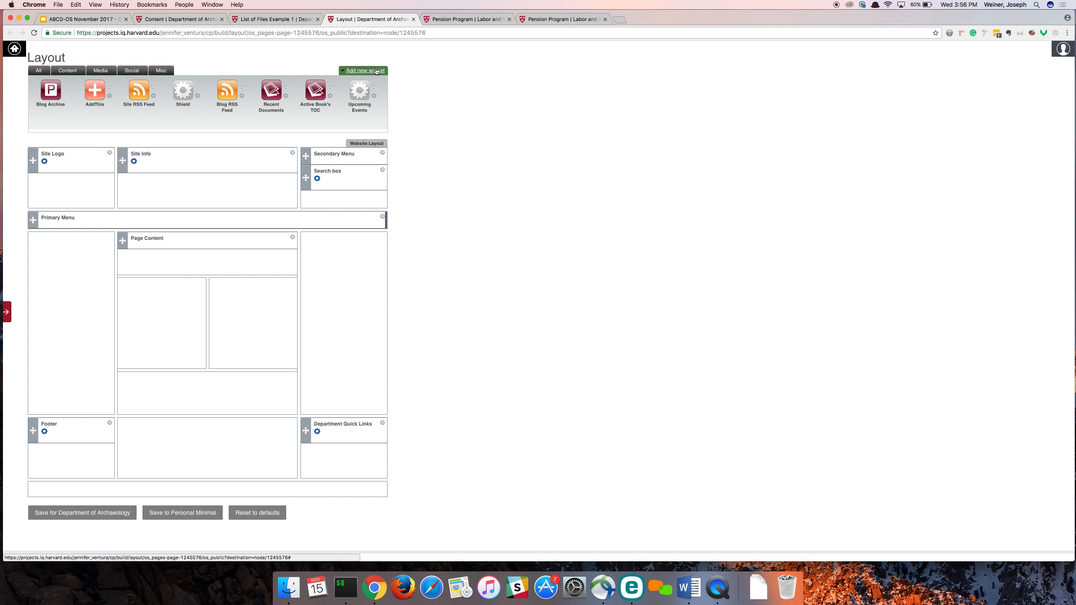
- Create a new List of Files widget with both its description and title set to "Files"
click(377, 71)
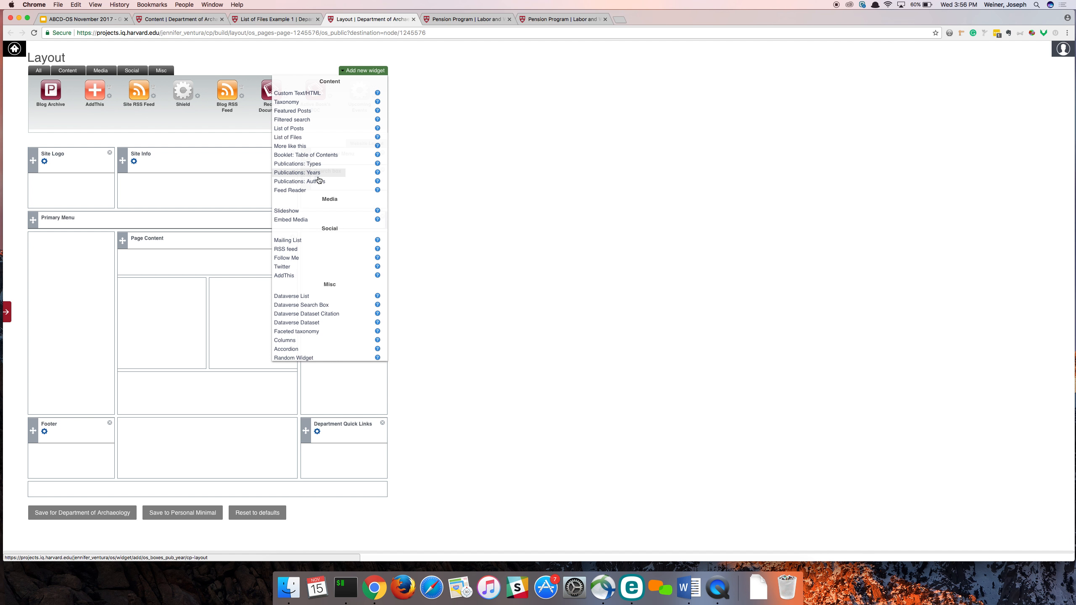
click(304, 138)
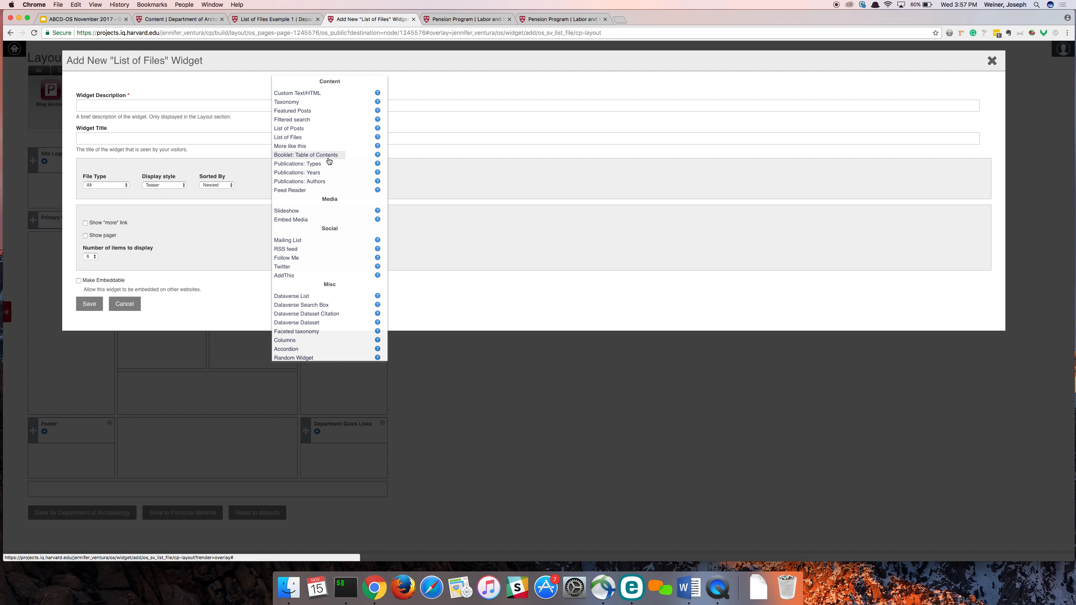
click(116, 108)
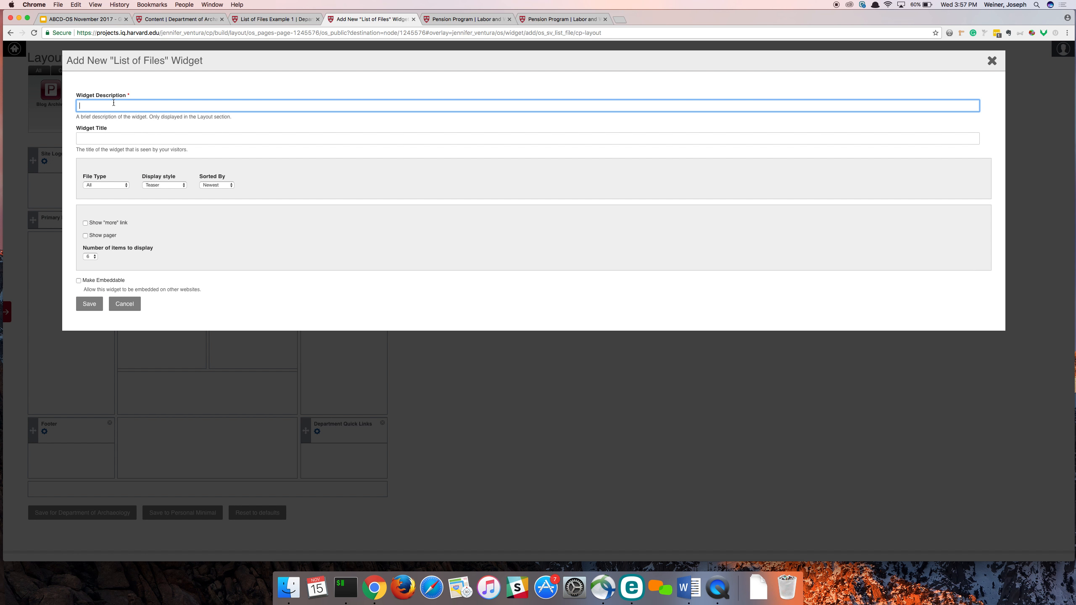
text(Files)
click(106, 135)
text(Files)
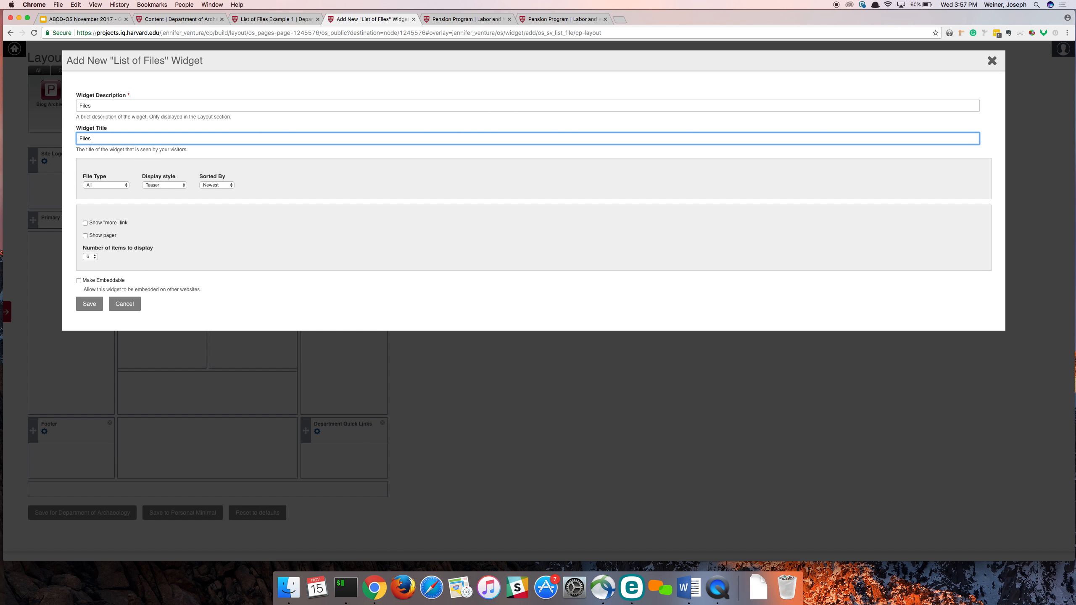
- Limit the Files widget to the Document file type and set its display style to Link with icon
click(110, 185)
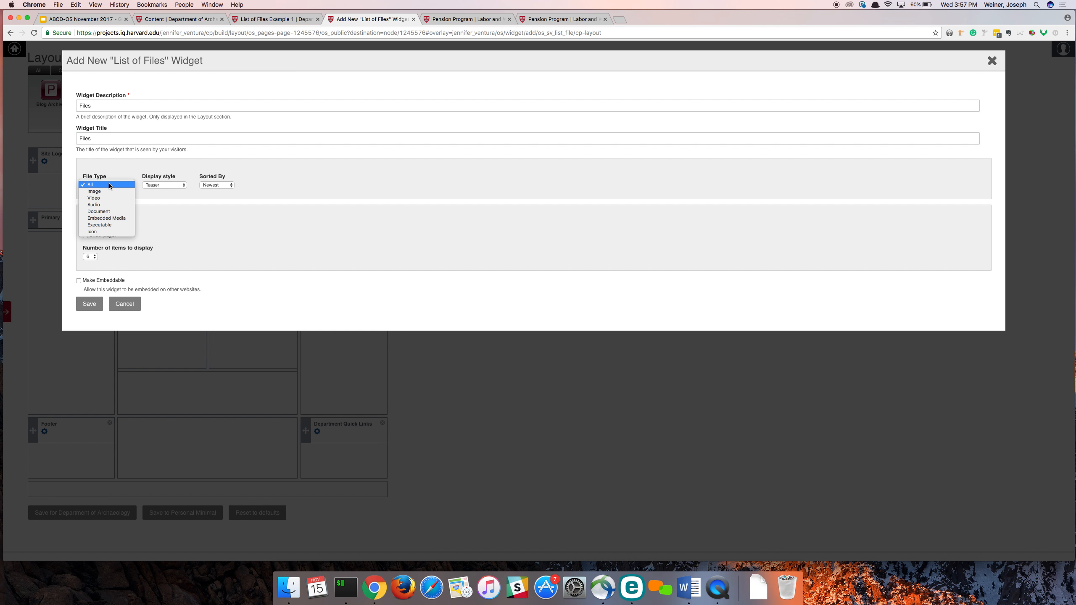
click(106, 212)
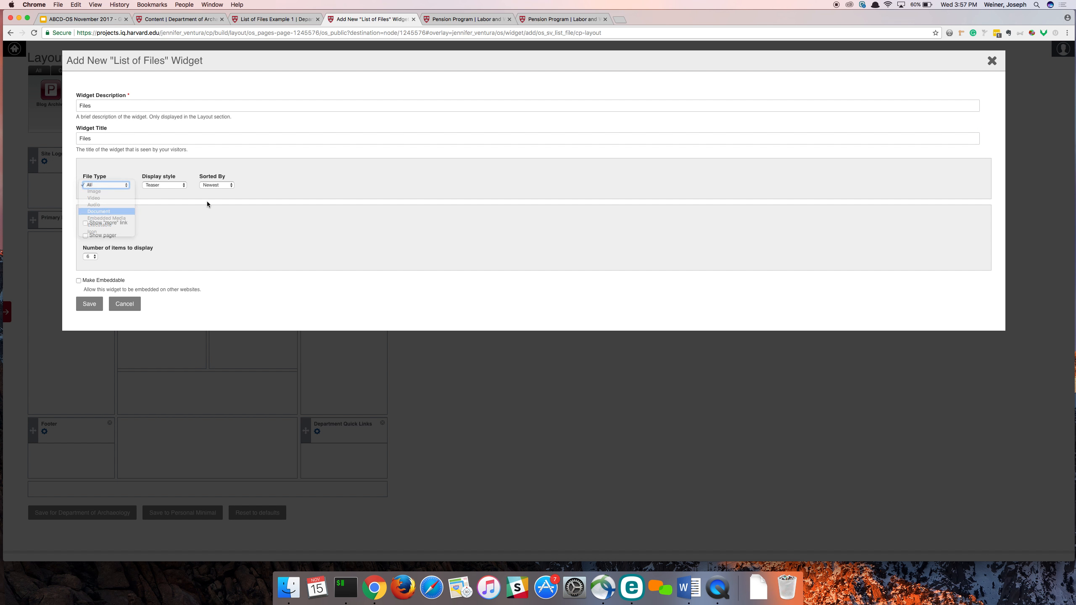
click(177, 186)
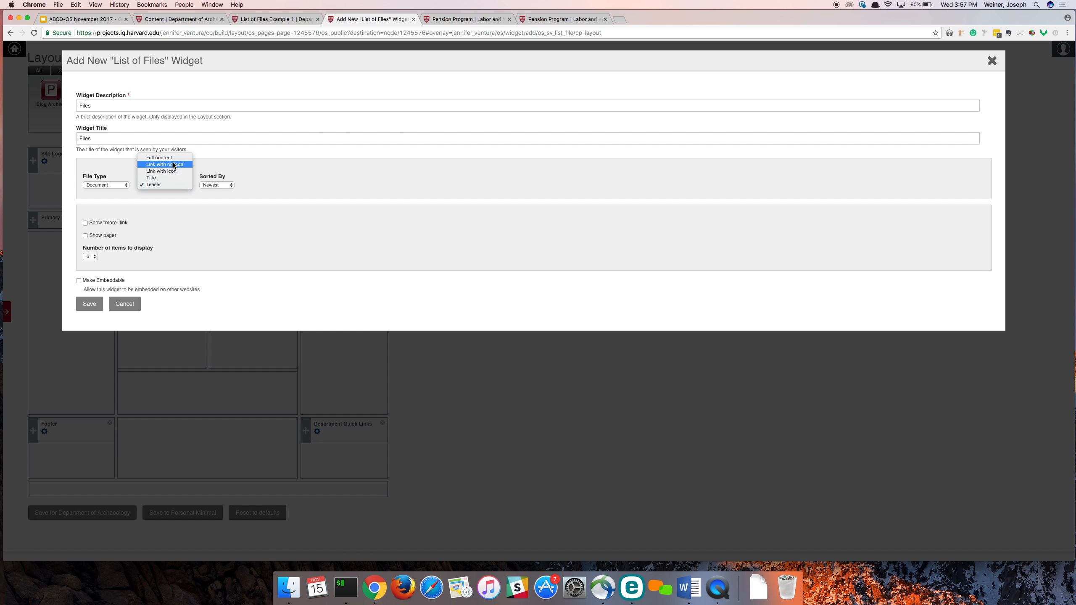
click(173, 171)
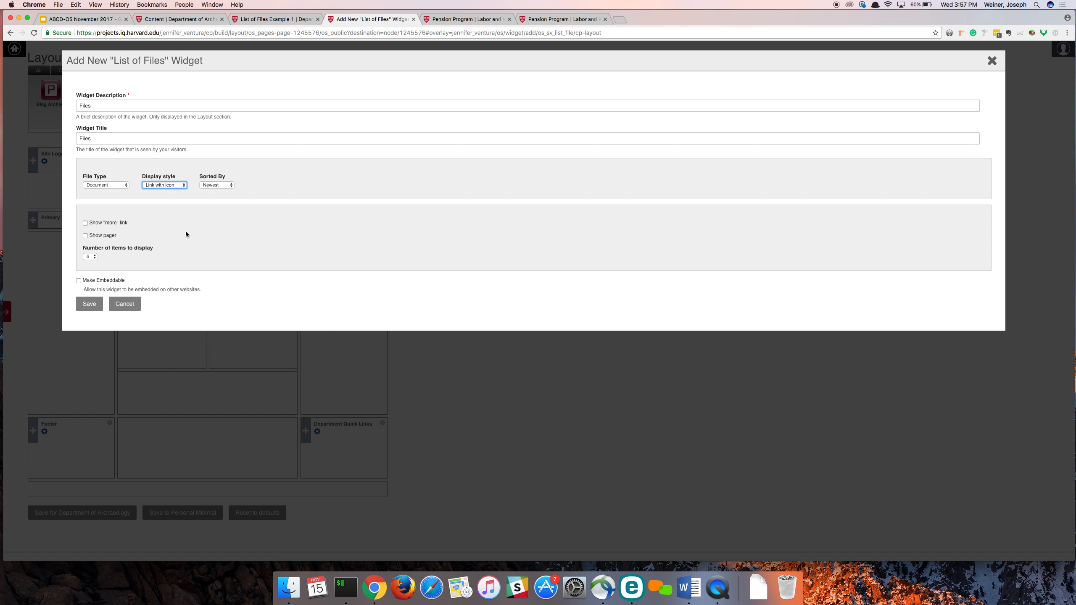
- Make the Files widget display 3 items with a pager, and save the widget
key(super+equal)
key(super+equal)
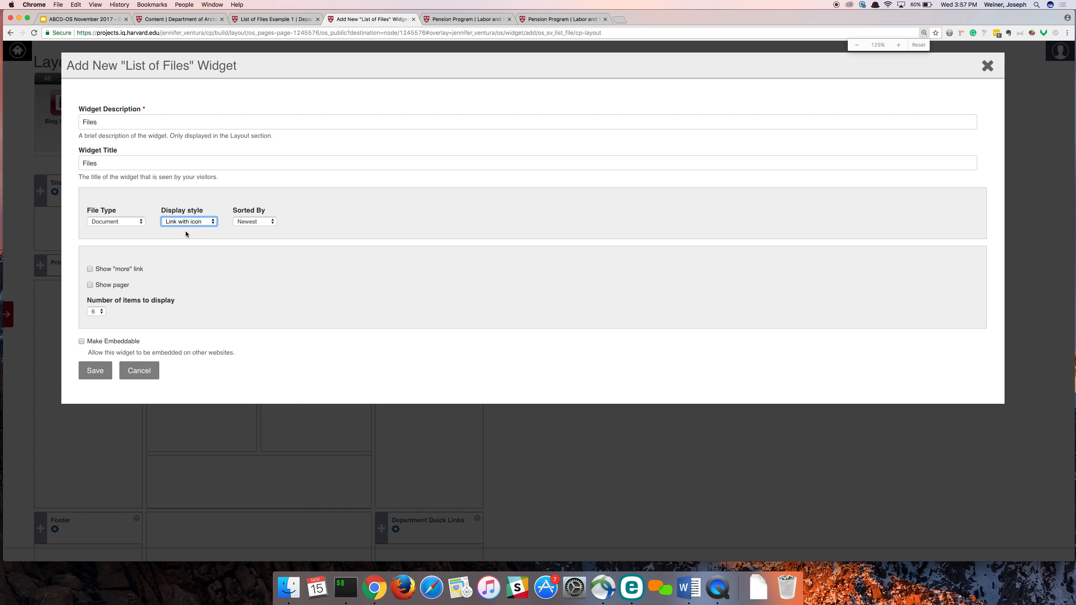
key(super+minus)
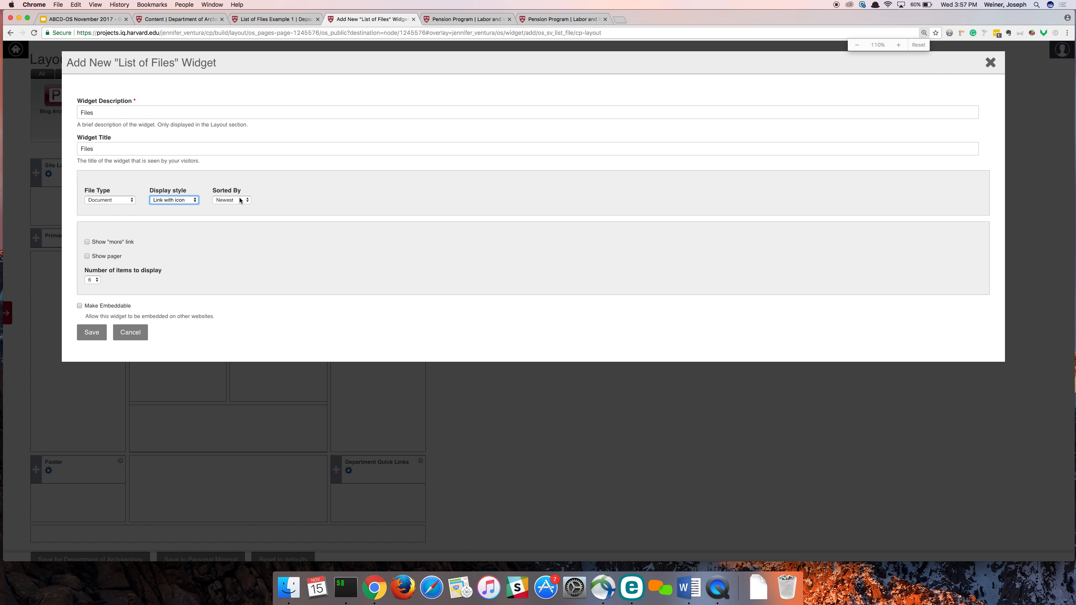
click(93, 280)
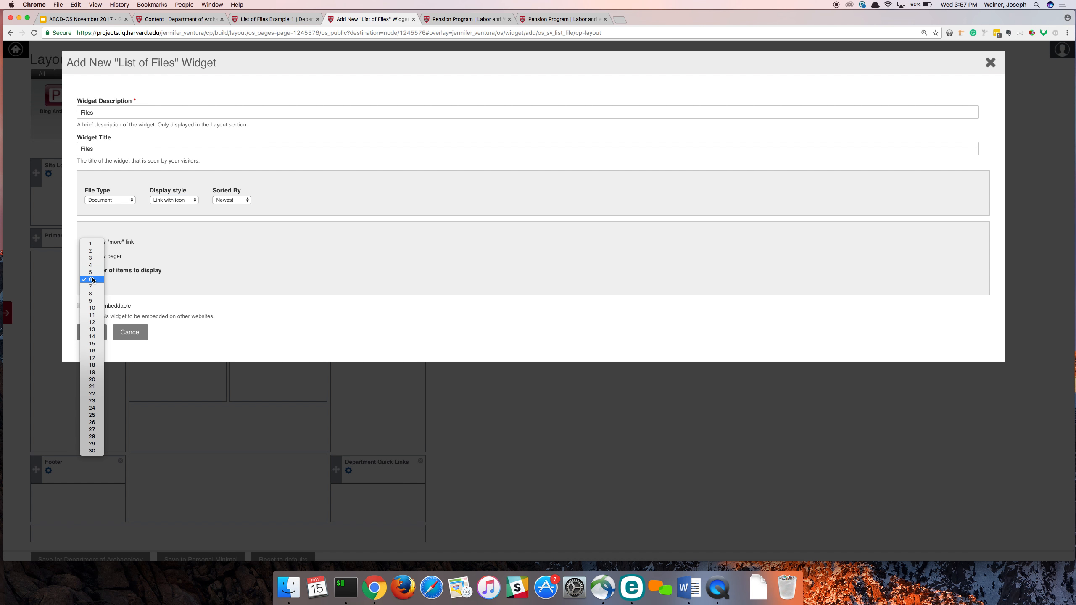
click(95, 258)
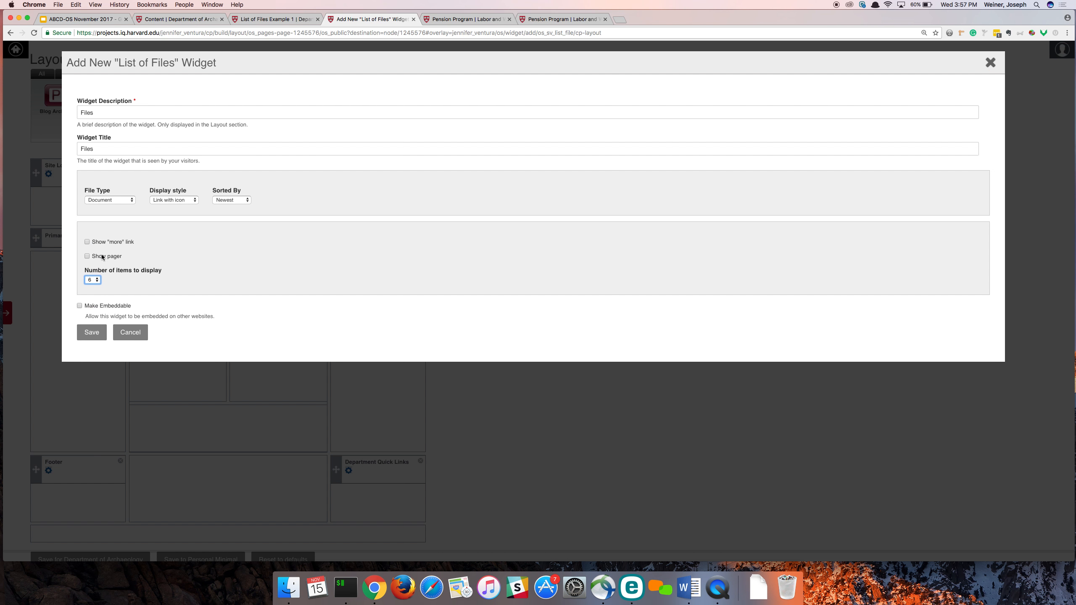
click(96, 338)
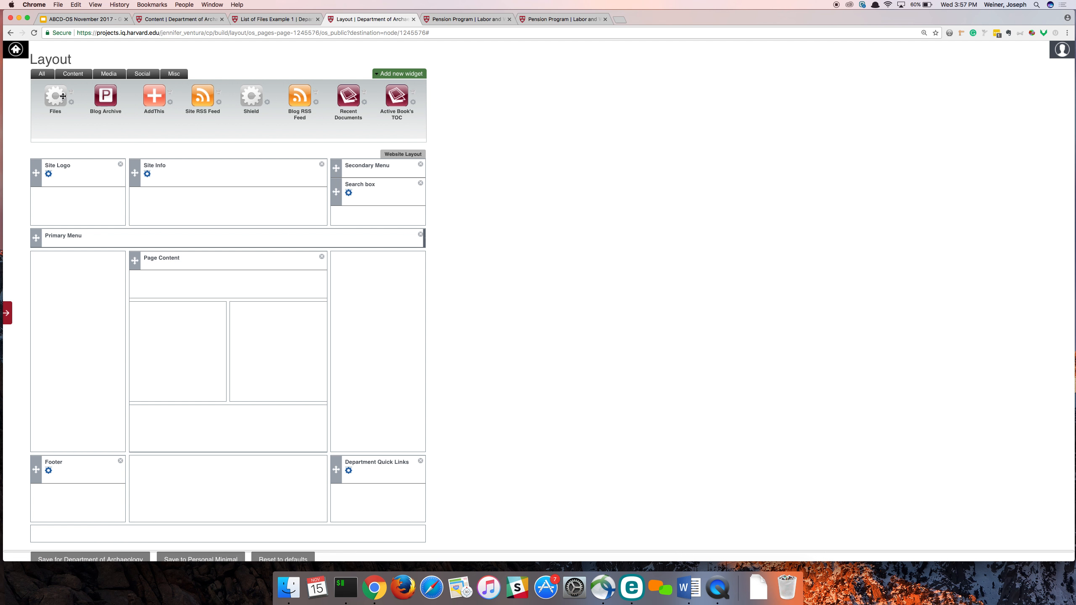
- Place the Files widget below Page Content, save the layout for Department of Archaeology, and refresh the List of Files Example 1 page
drag(49, 92, 164, 297)
scroll(164, 297, down, 2)
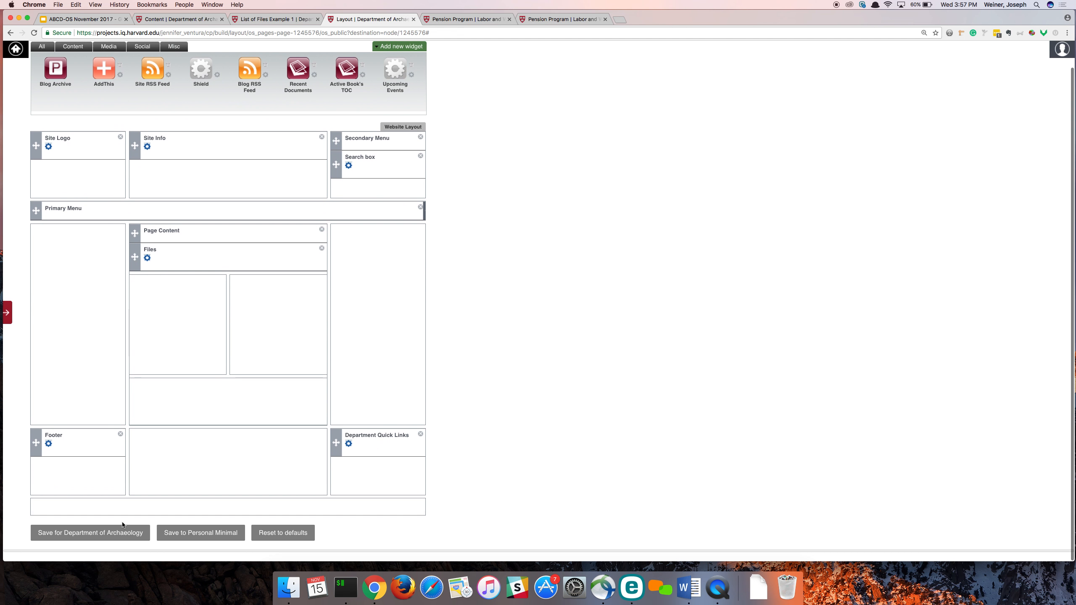
click(94, 535)
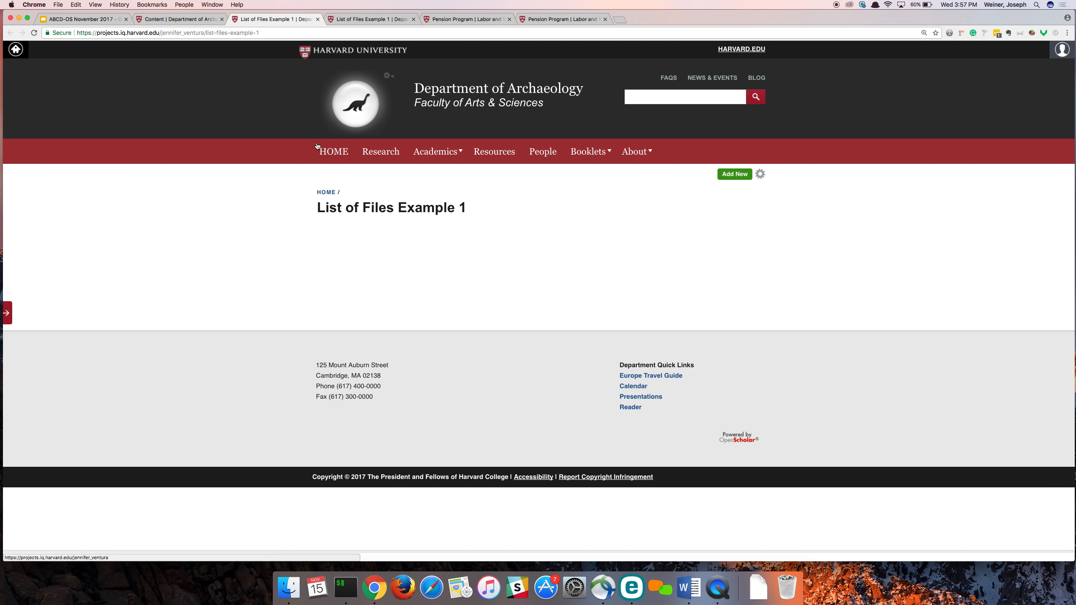
key(super+r)
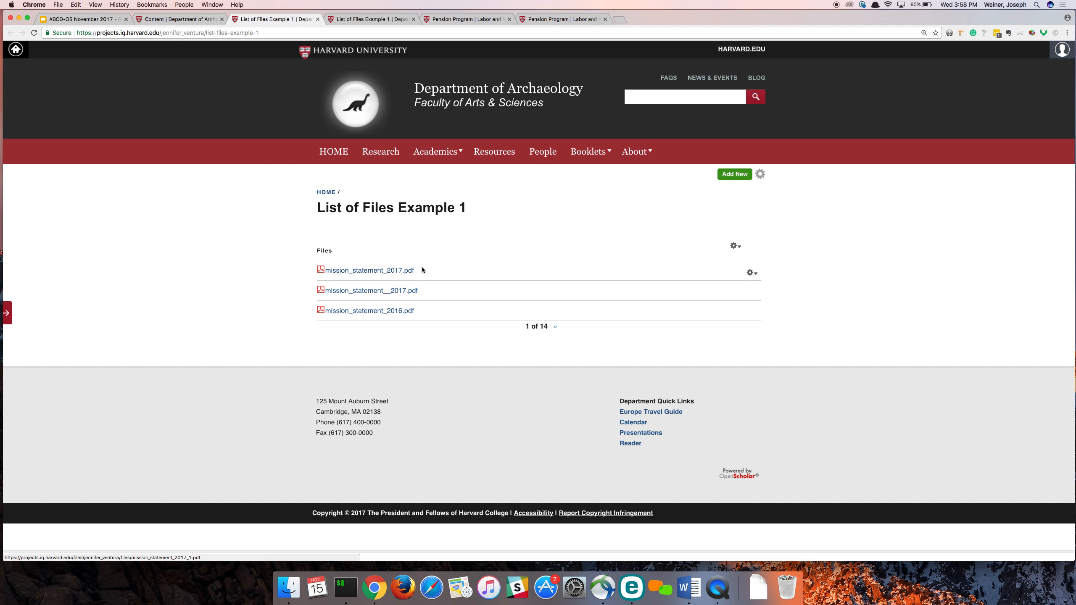
- Reopen the page's layout editor in a separate tab and close the duplicate List of Files Example 1 tab
mouse_move(436, 152)
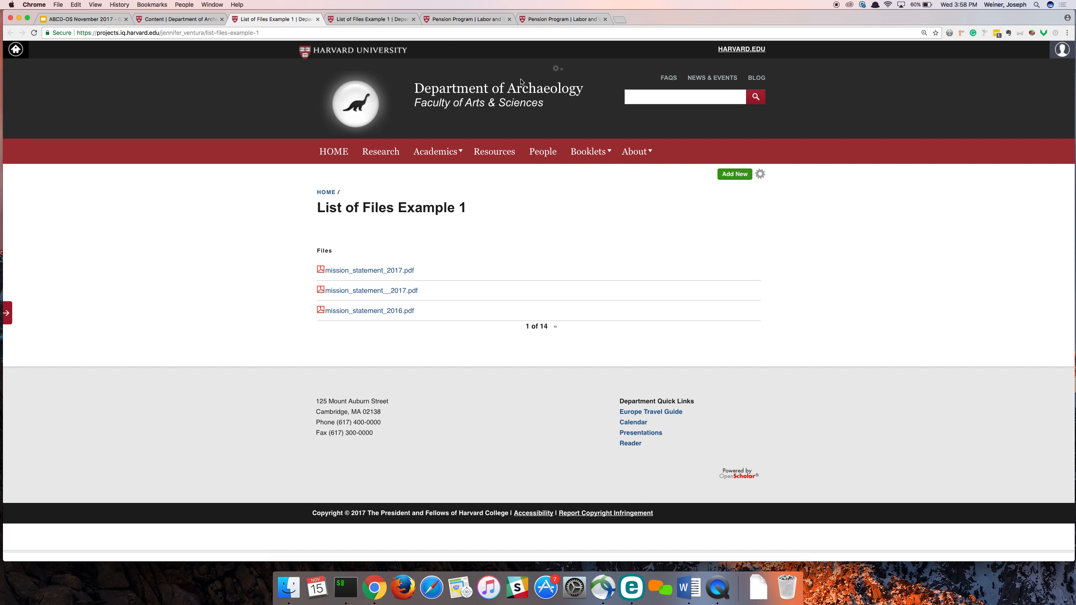
click(759, 175)
click(758, 177)
super+click(729, 186)
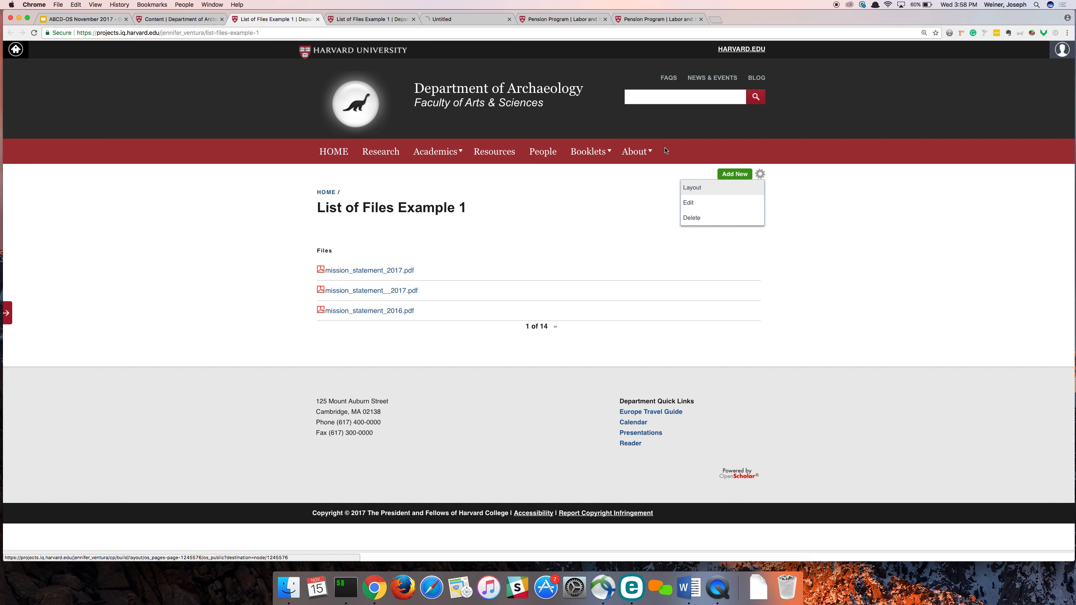
click(413, 19)
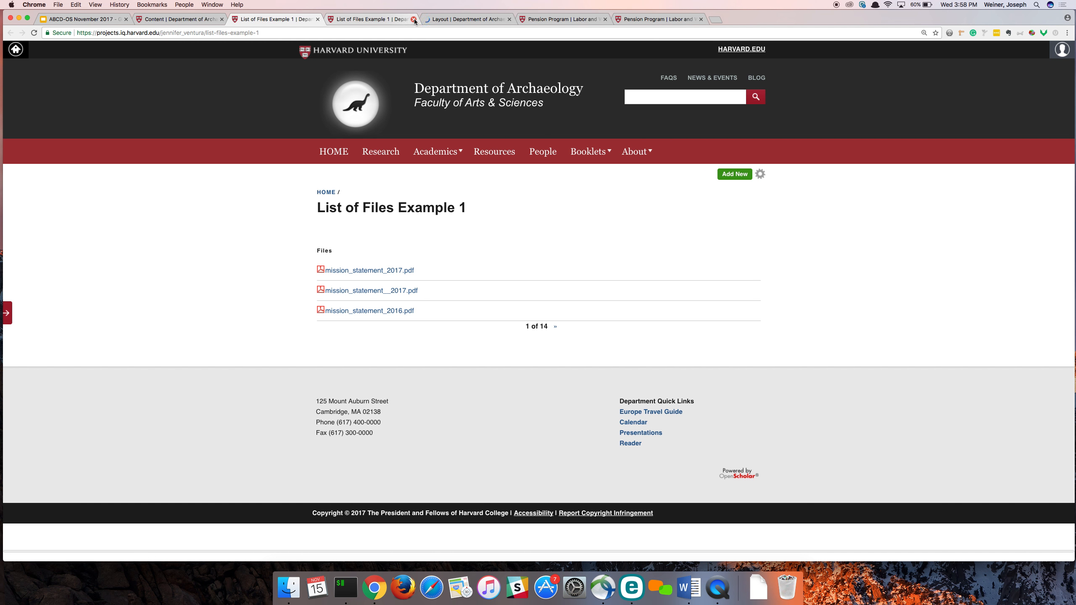
click(377, 19)
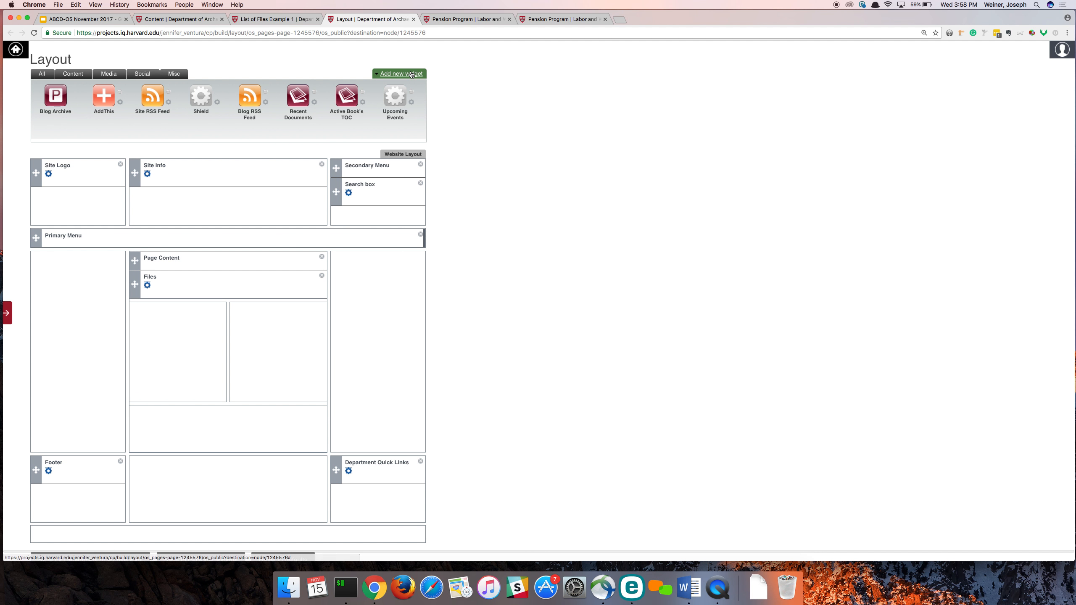
- Create another List of Files widget with both its description and title set to "Videos"
click(392, 77)
click(335, 147)
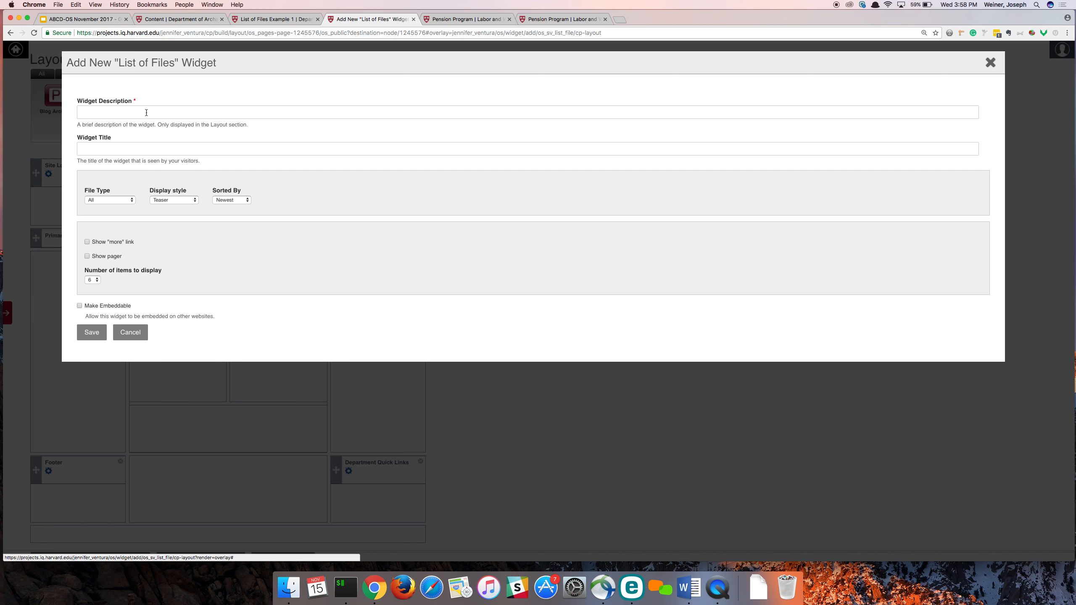
click(145, 110)
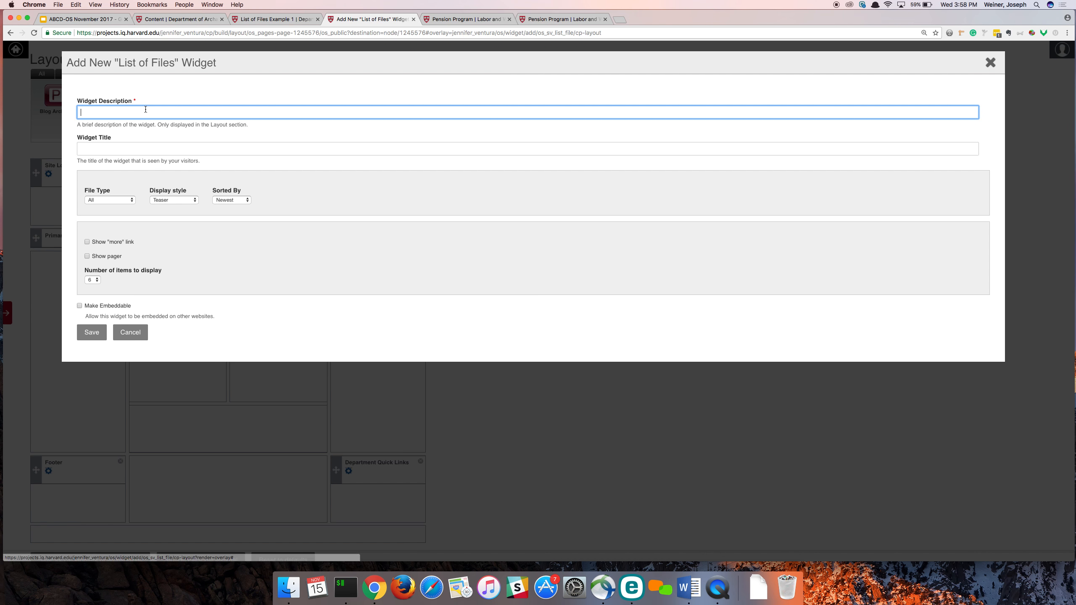
text(Videos)
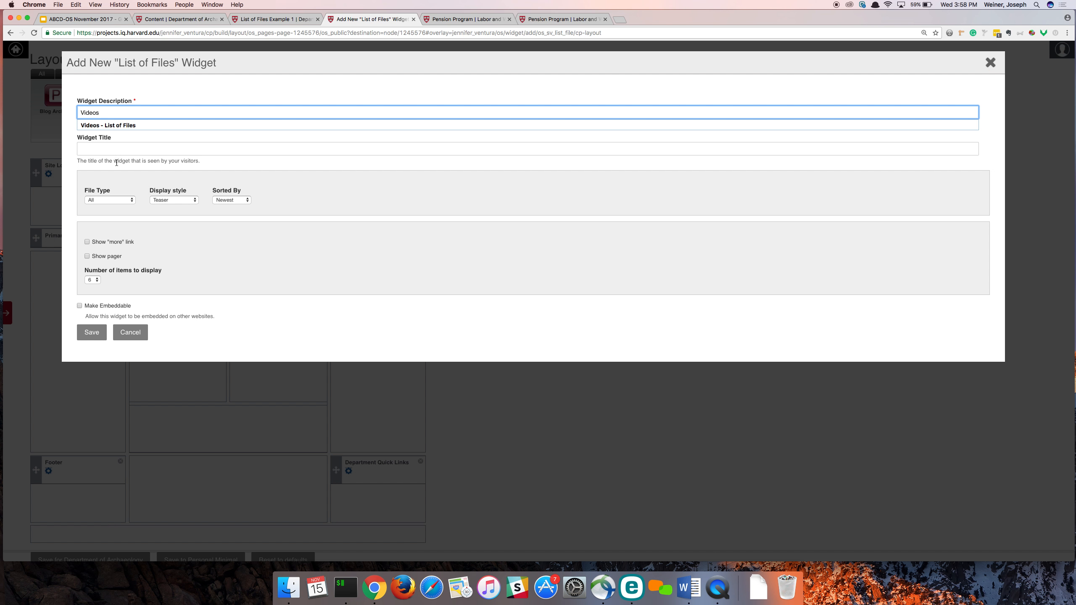
click(116, 154)
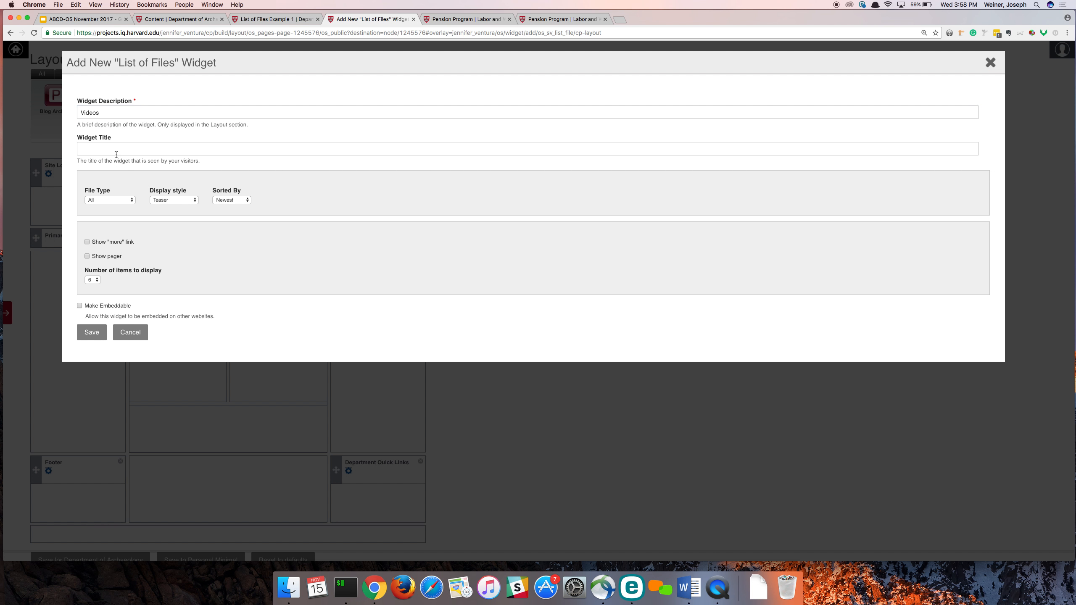
click(121, 152)
text(Vide)
text(o)
key(BackSpace)
text(e)
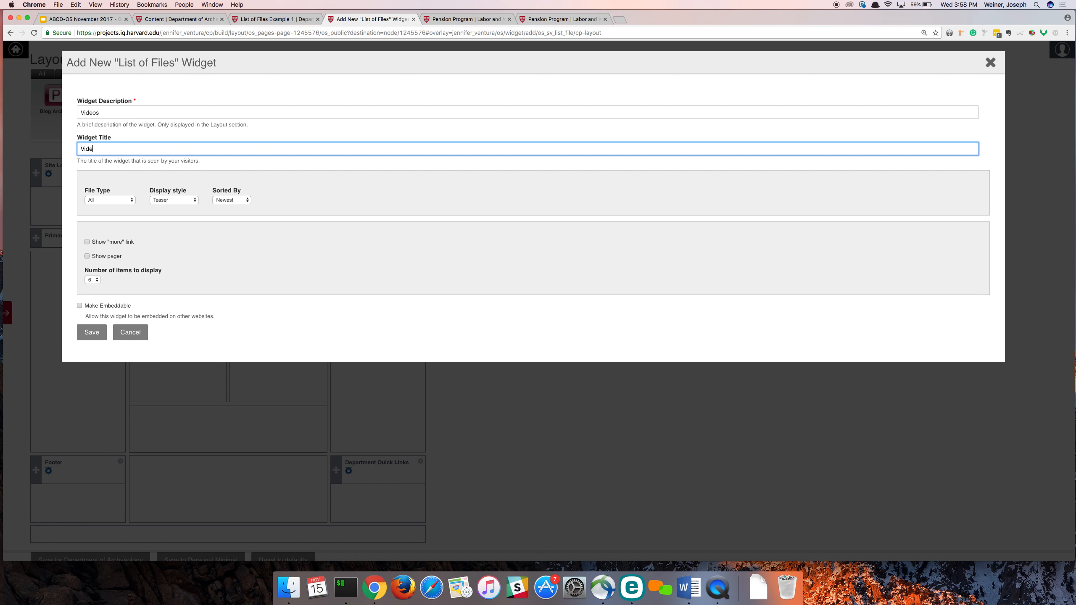
text(os)
- Set the Videos widget's file type to Video, with a Grid layout of 3 columns and the Teaser display style
click(104, 203)
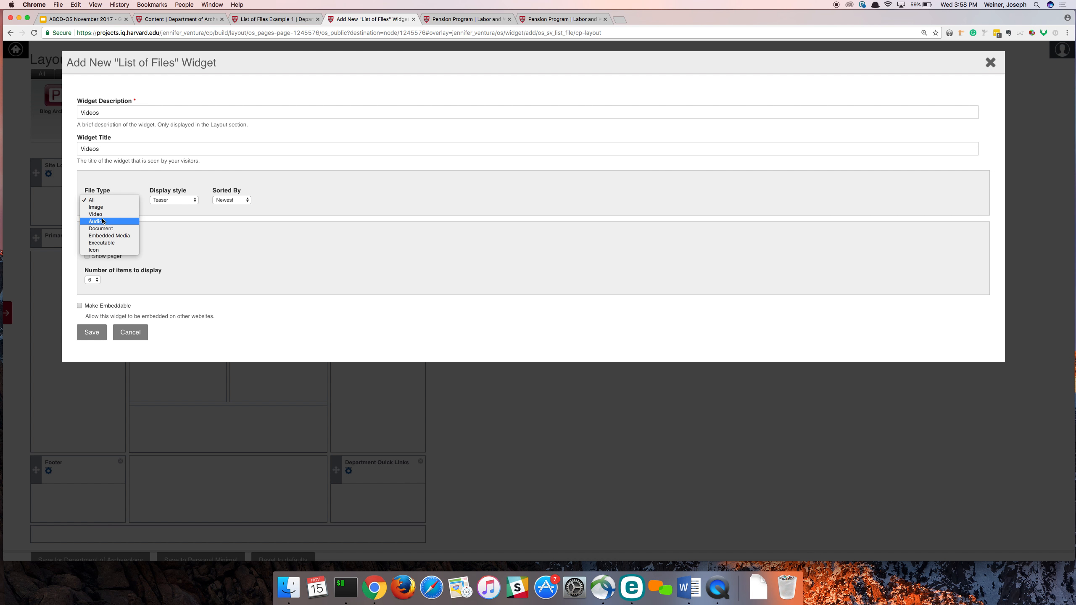
click(96, 214)
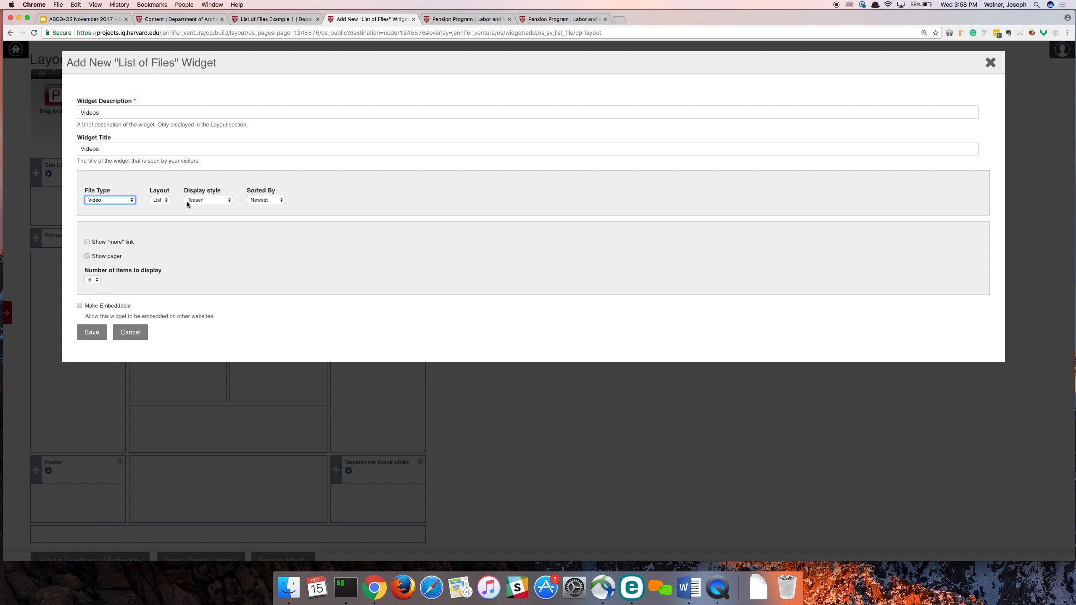
click(165, 199)
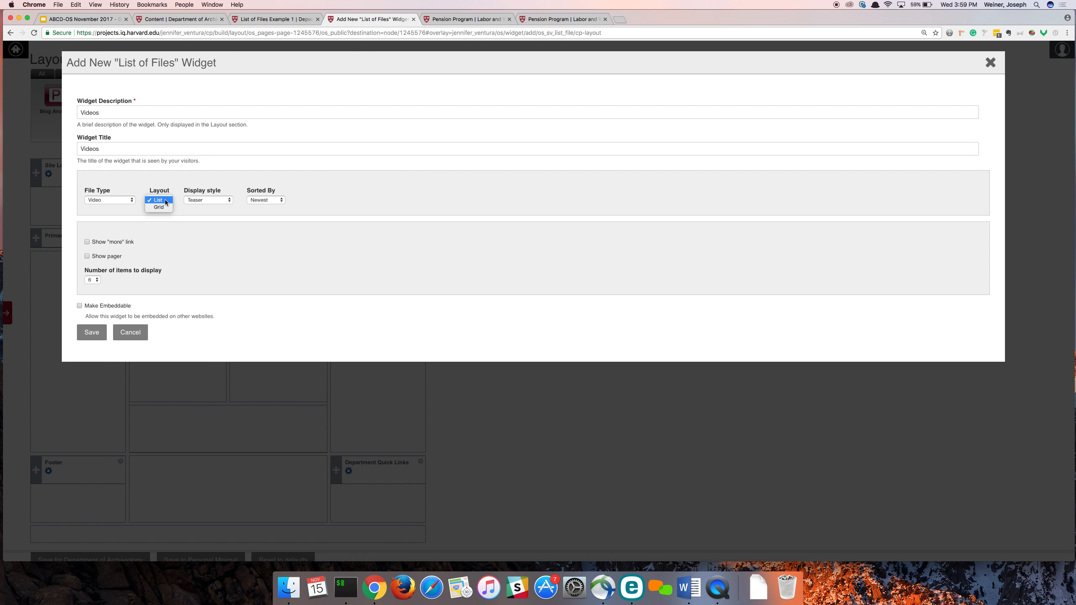
click(162, 207)
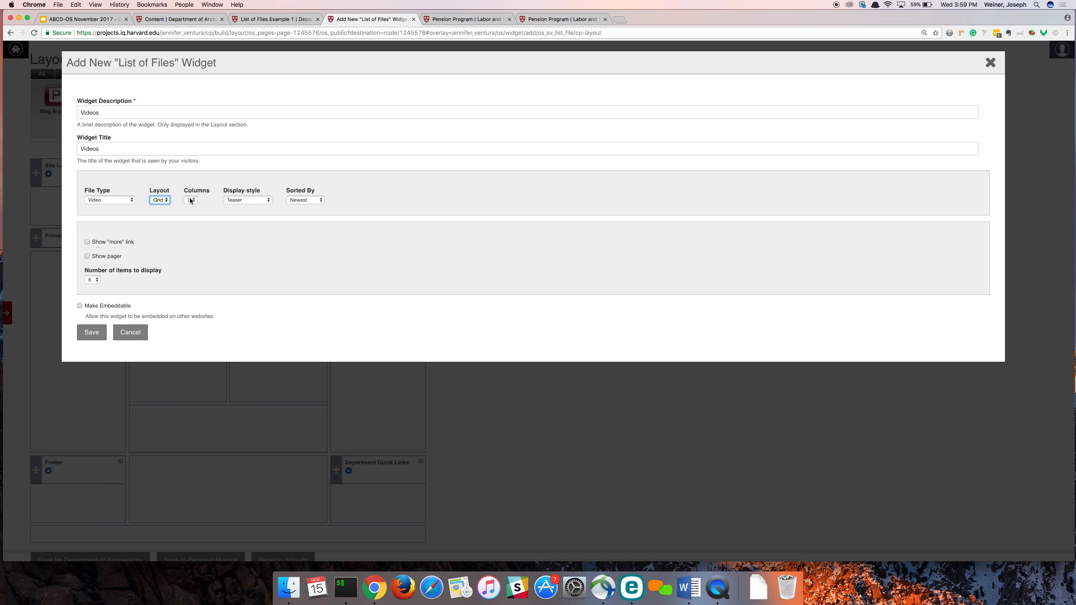
click(191, 200)
click(254, 200)
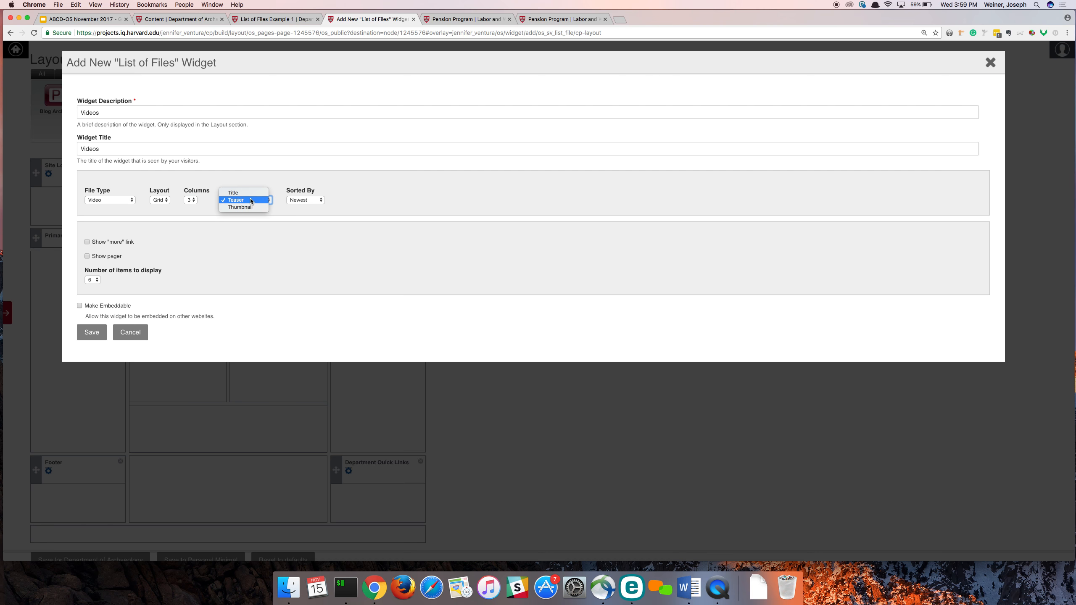
click(249, 200)
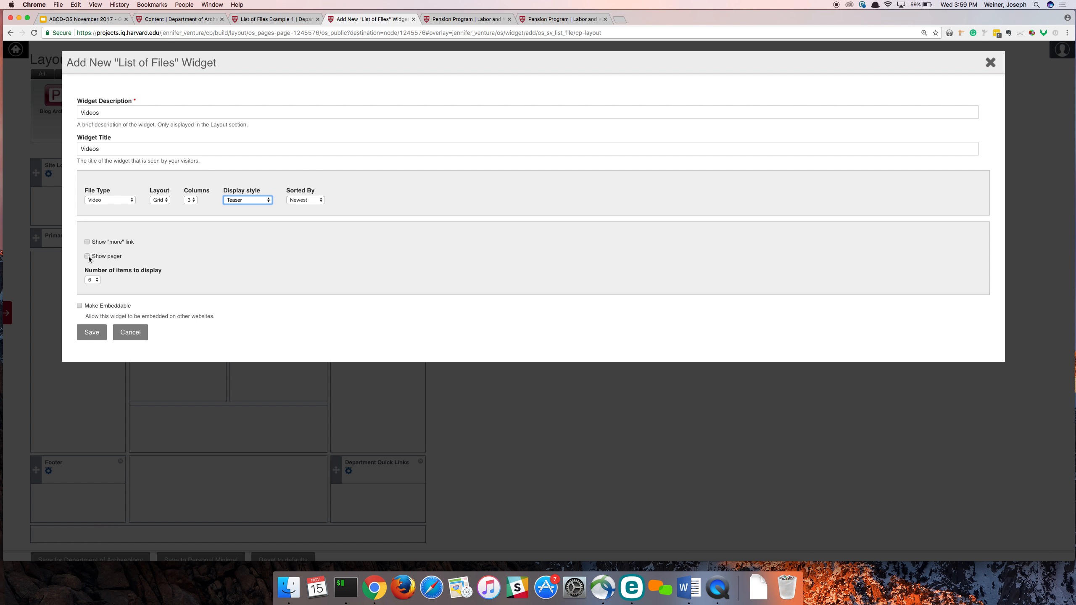
- Set the Videos widget to display 3 items and save it
click(91, 281)
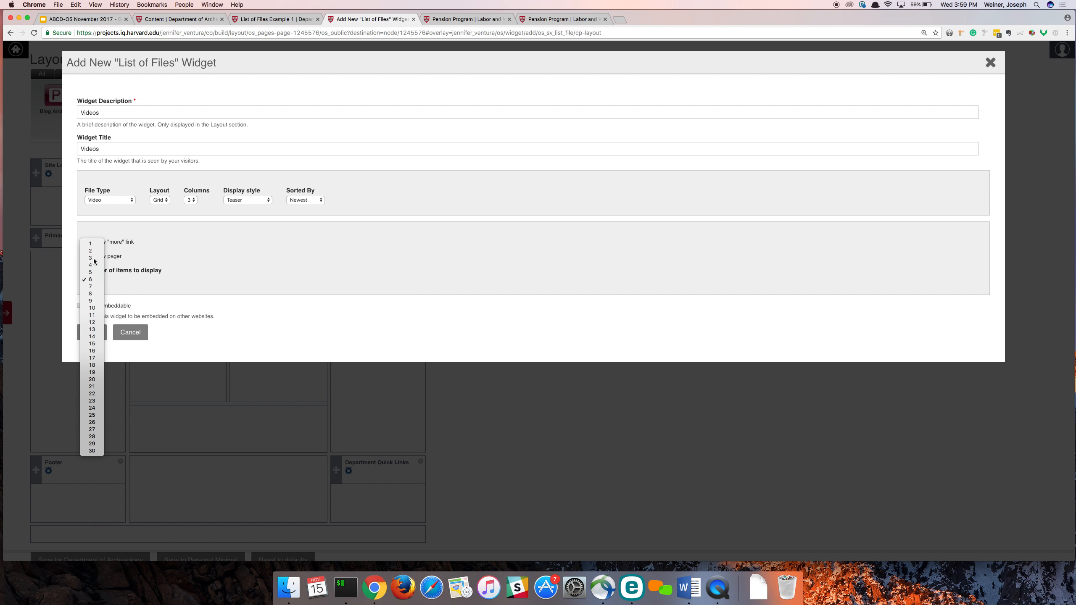
click(93, 258)
click(89, 333)
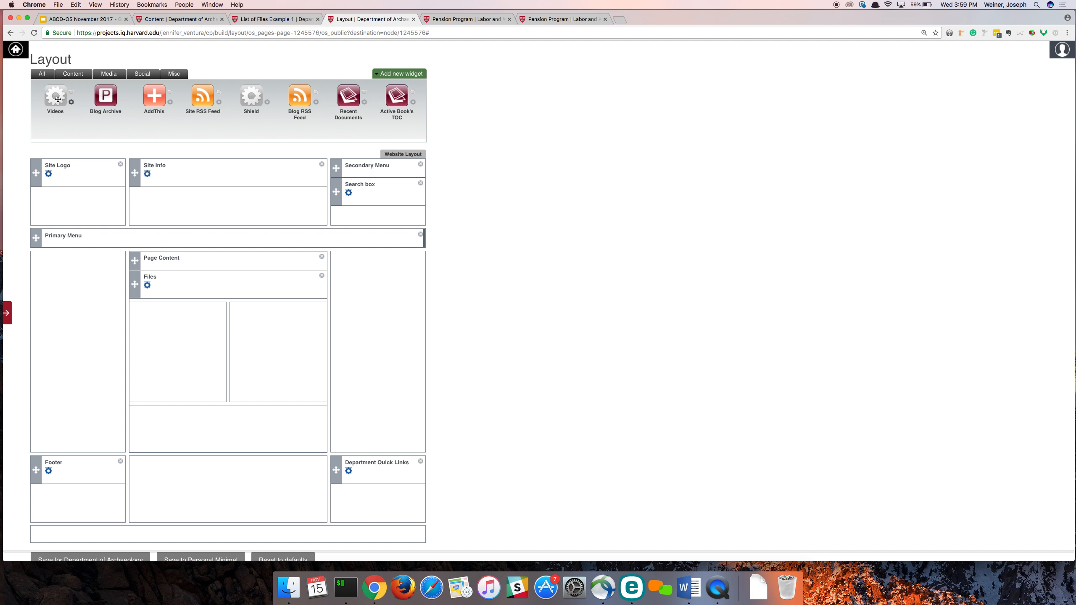
- Place the Videos widget between Page Content and Files, save the layout for Department of Archaeology, and refresh the List of Files Example 1 page
drag(54, 95, 177, 286)
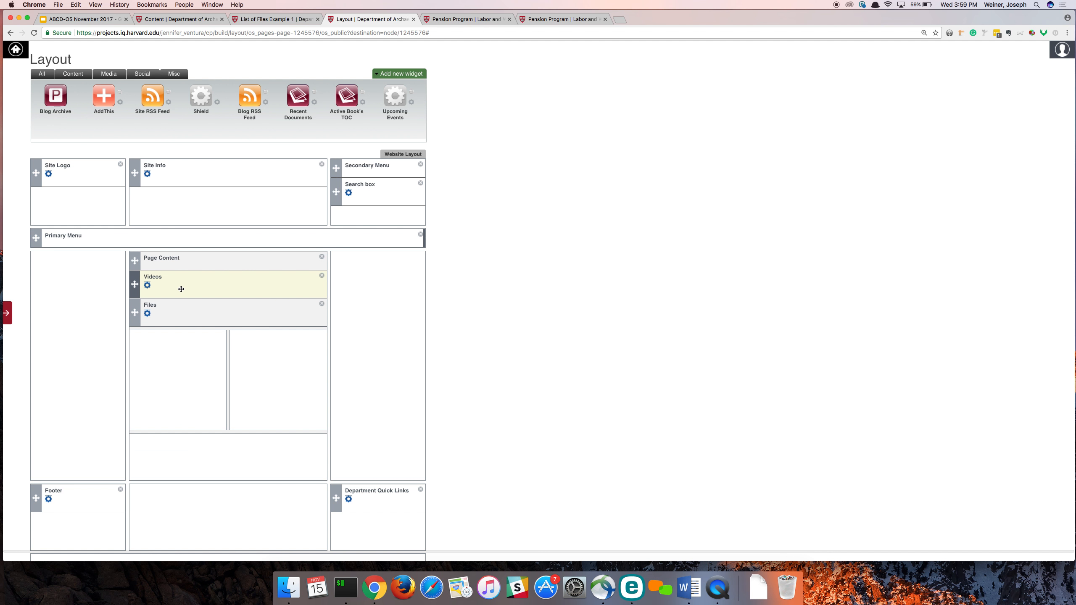
scroll(149, 351, down, 3)
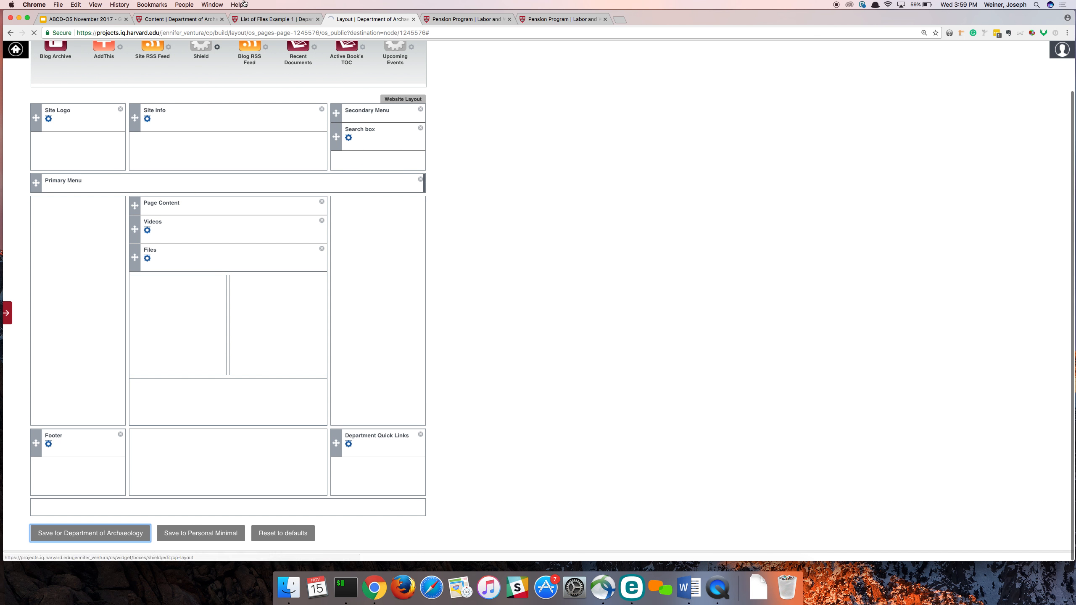
click(308, 18)
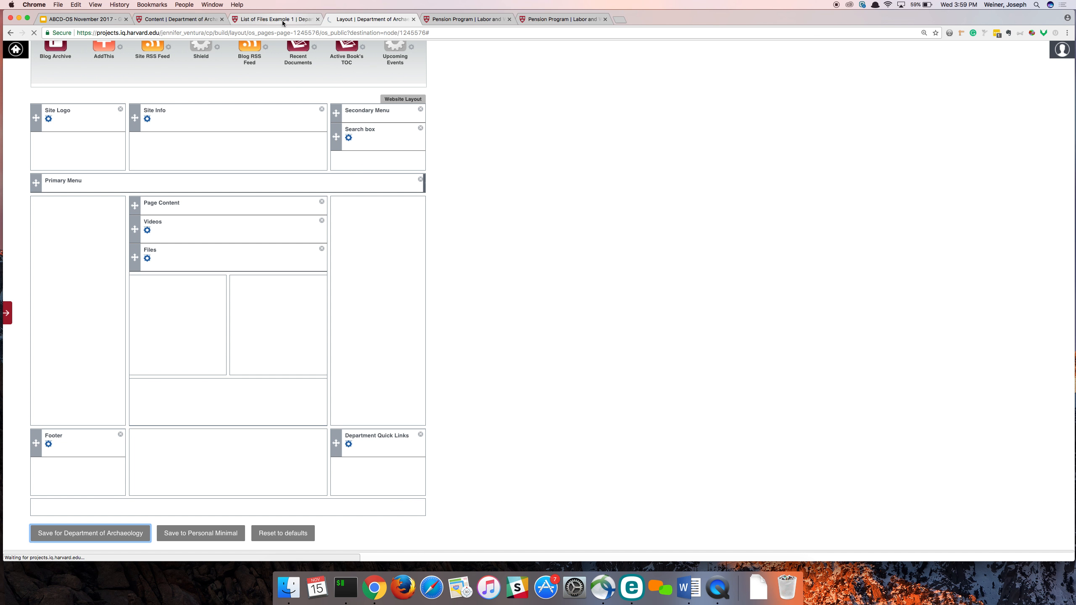
key(super+r)
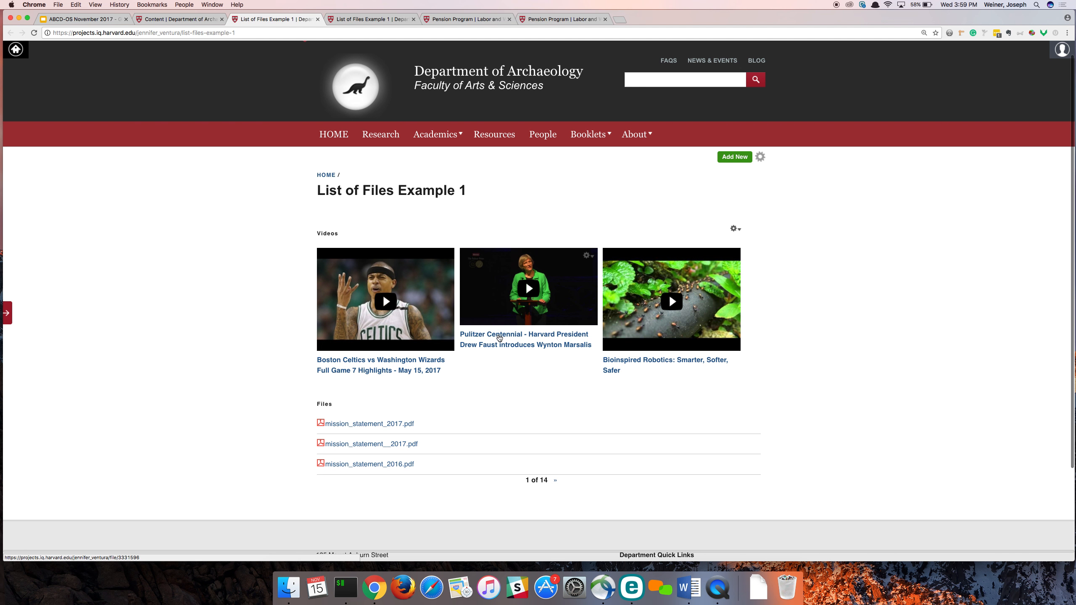
- View the Pulitzer Centennial video's own page and return to List of Files Example 1
click(499, 338)
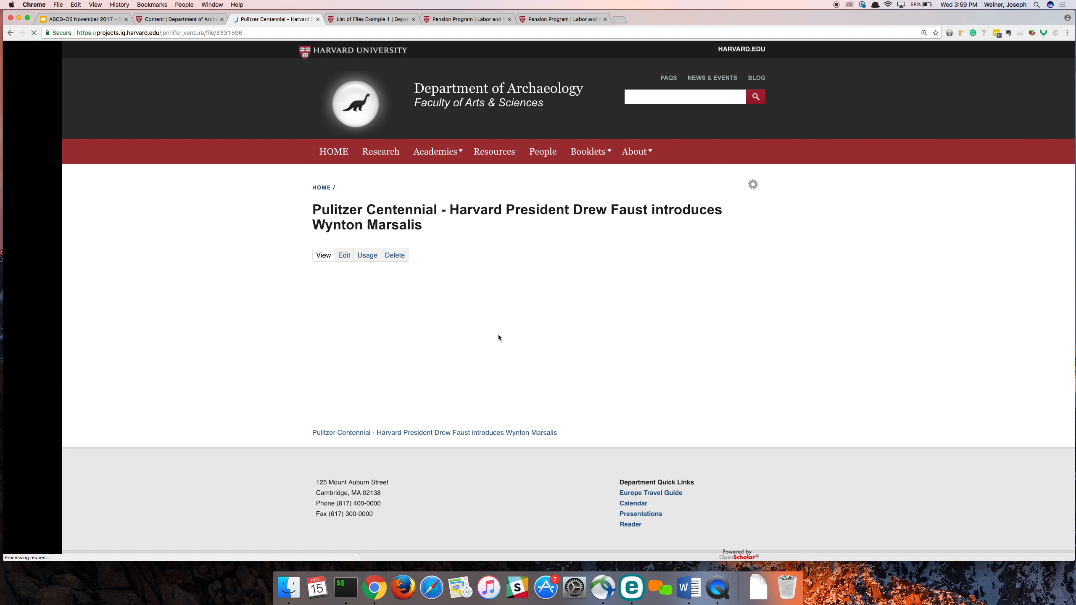
scroll(275, 188, left, 5)
- Edit the Videos widget on the page to use the List layout, and save the change
mouse_move(714, 234)
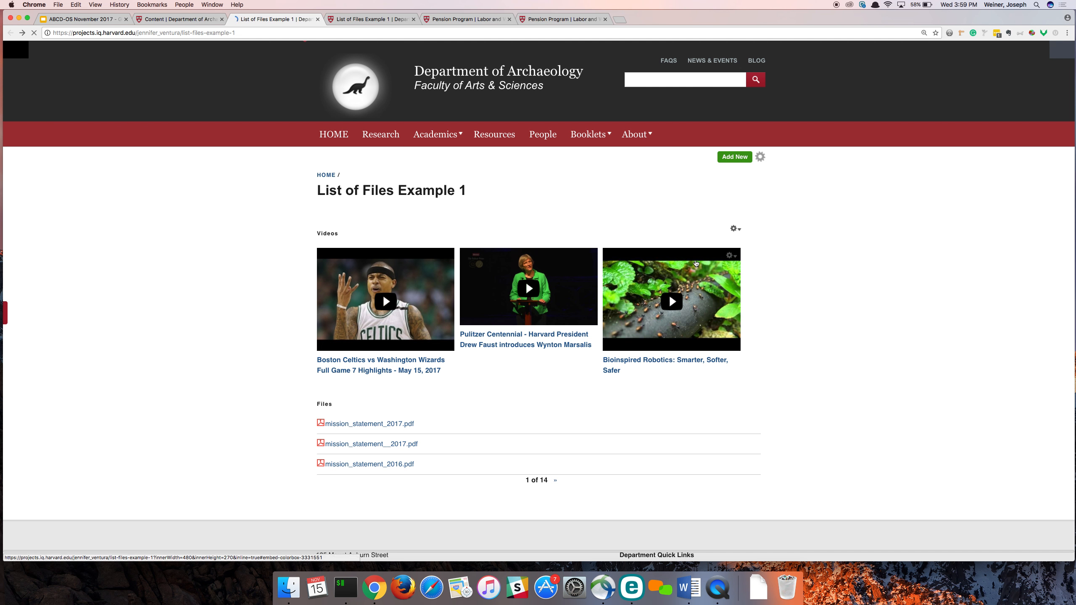
click(734, 231)
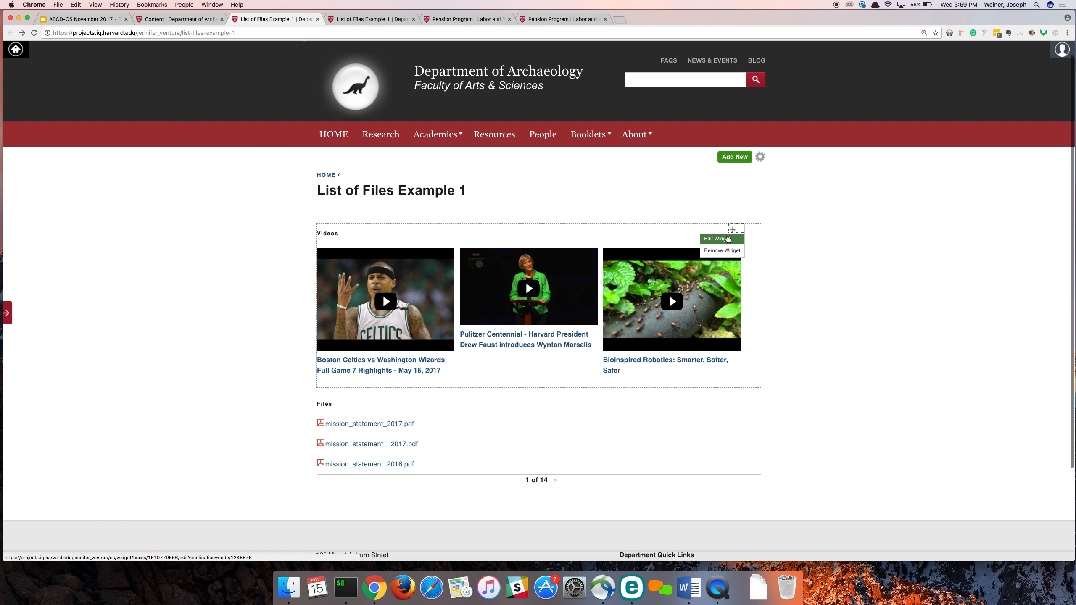
click(722, 240)
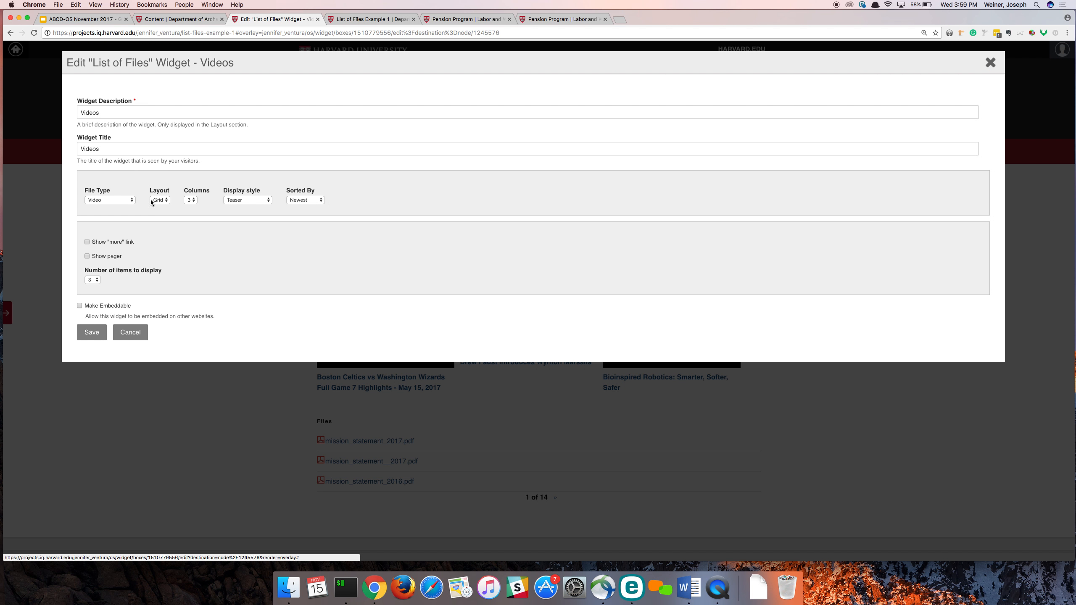
click(161, 200)
click(160, 192)
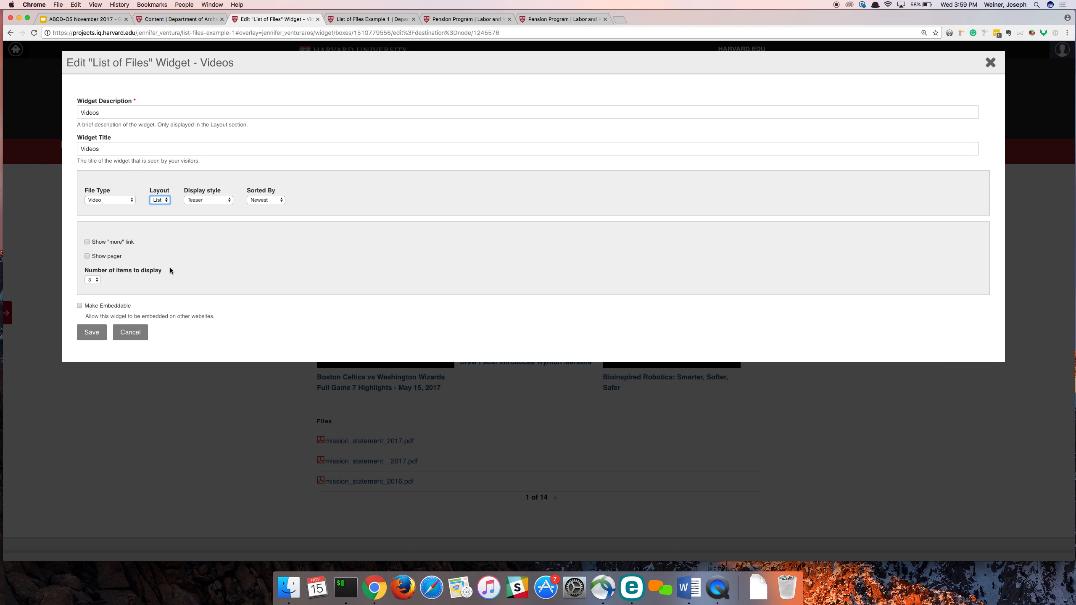
click(92, 332)
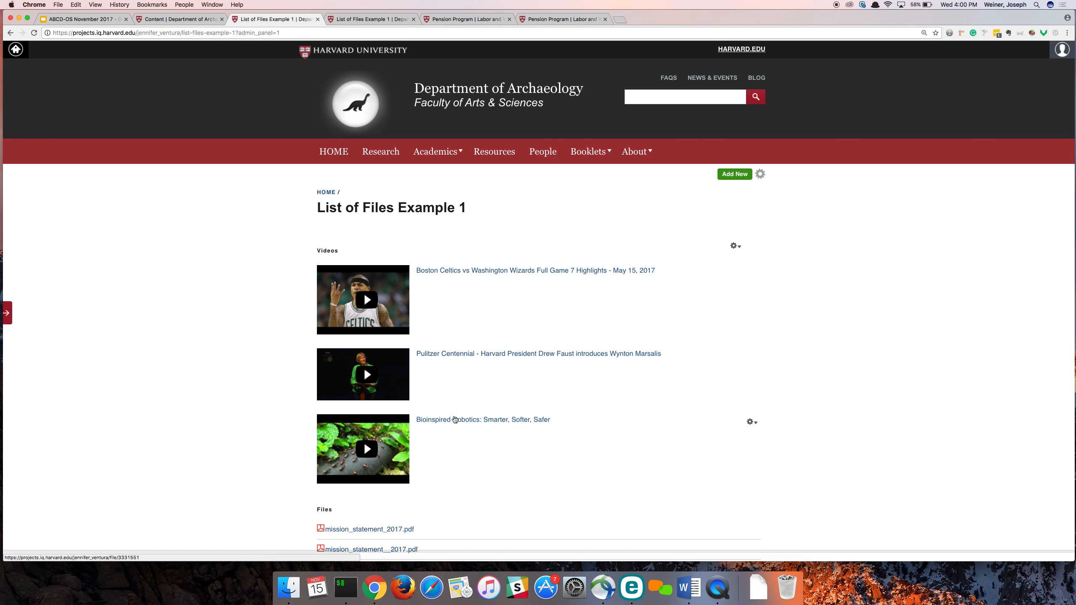
- View the Bioinspired Robotics video's own page and return to List of Files Example 1
click(455, 421)
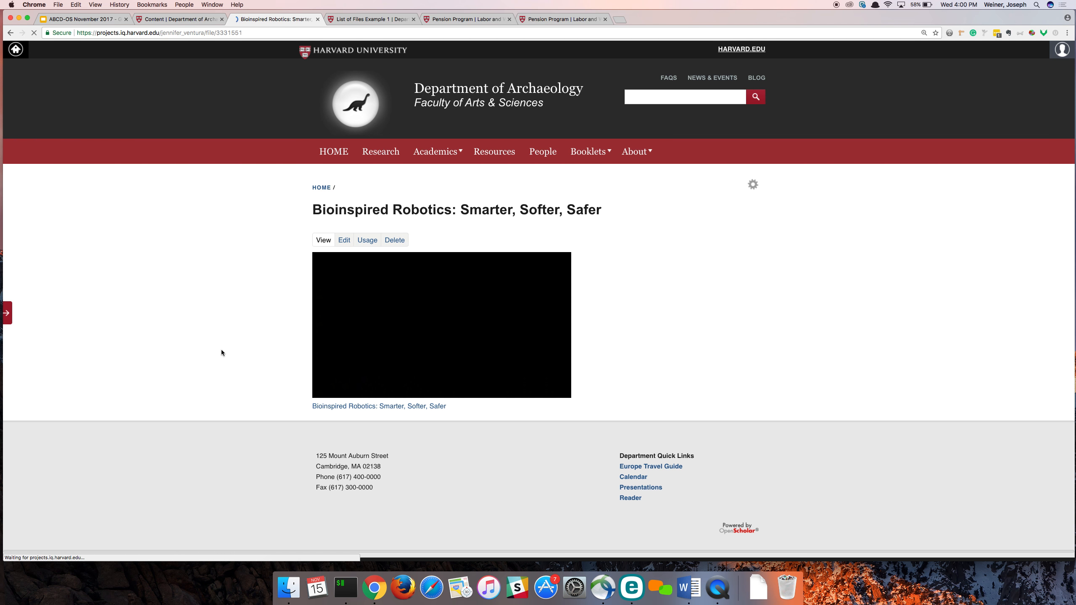
click(10, 33)
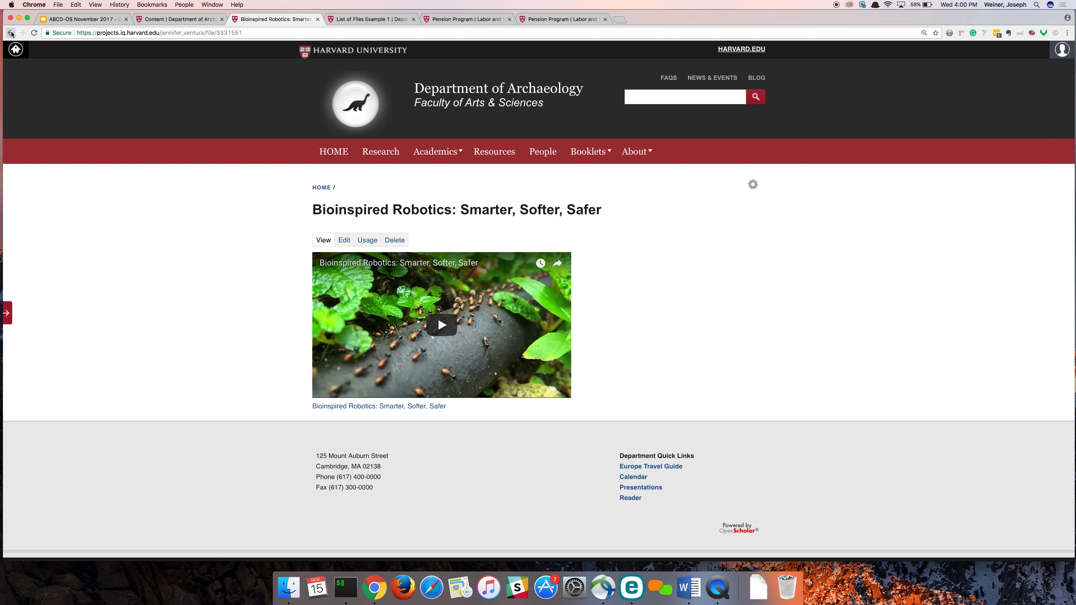
- Play the Bioinspired Robotics video in its pop-up player and close it, and do a quick pop-up preview of the Pulitzer Centennial video
click(364, 444)
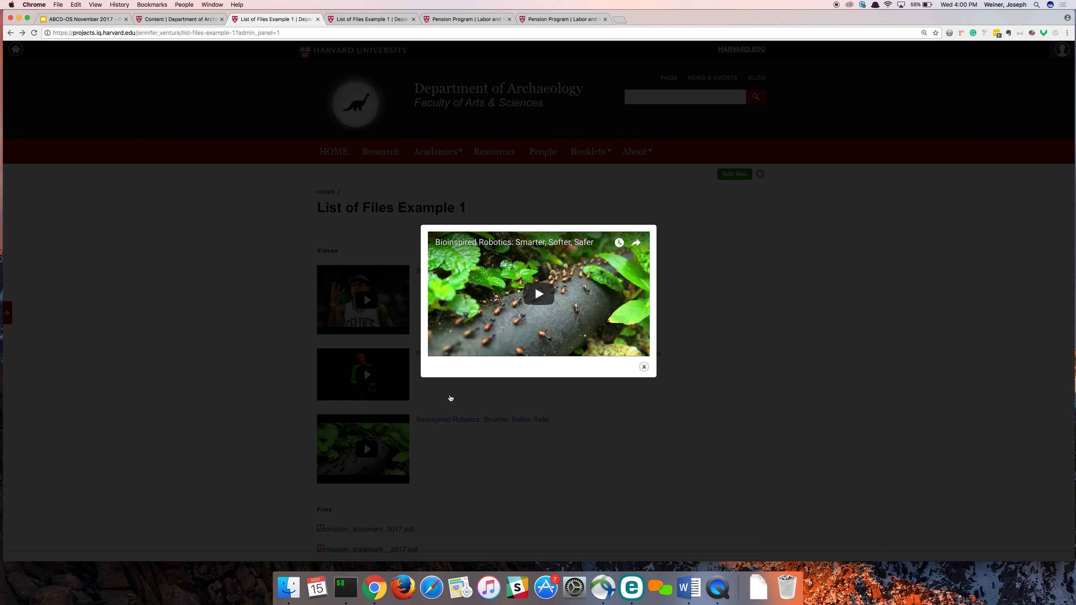
click(537, 294)
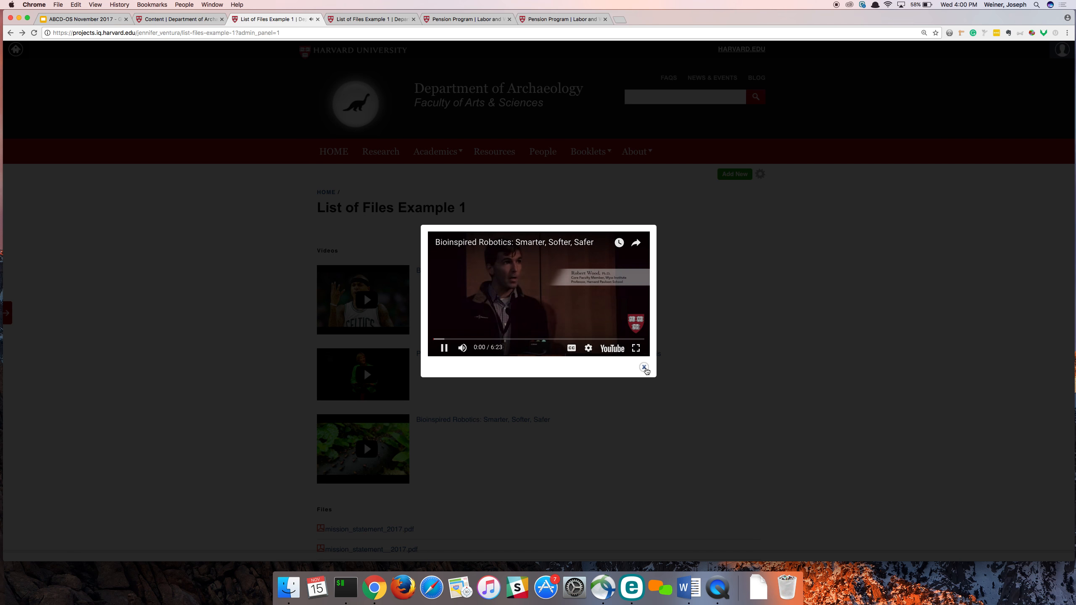
click(645, 368)
click(447, 354)
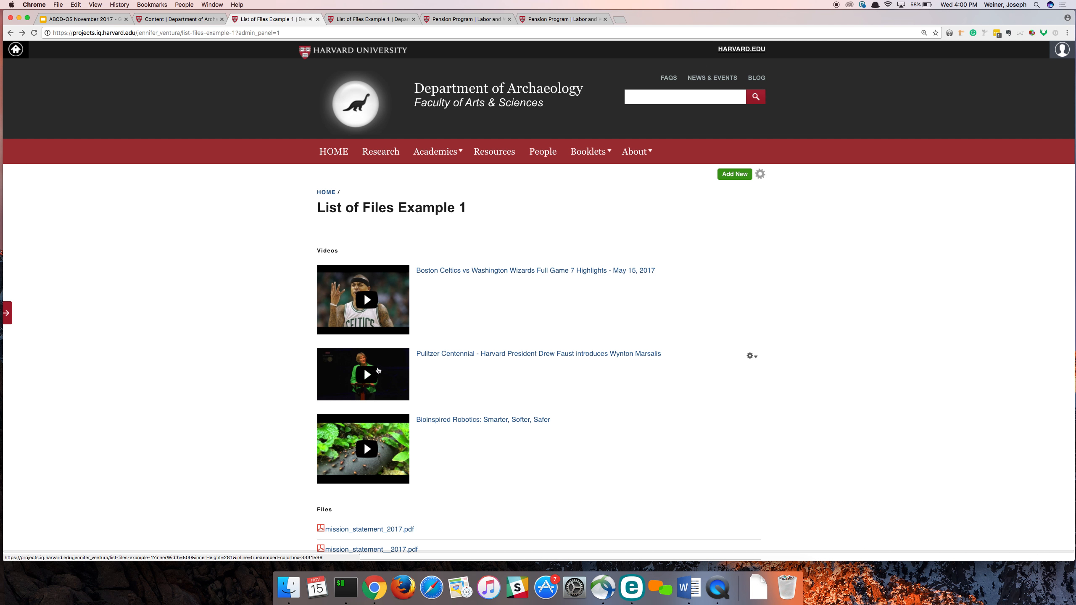
click(647, 371)
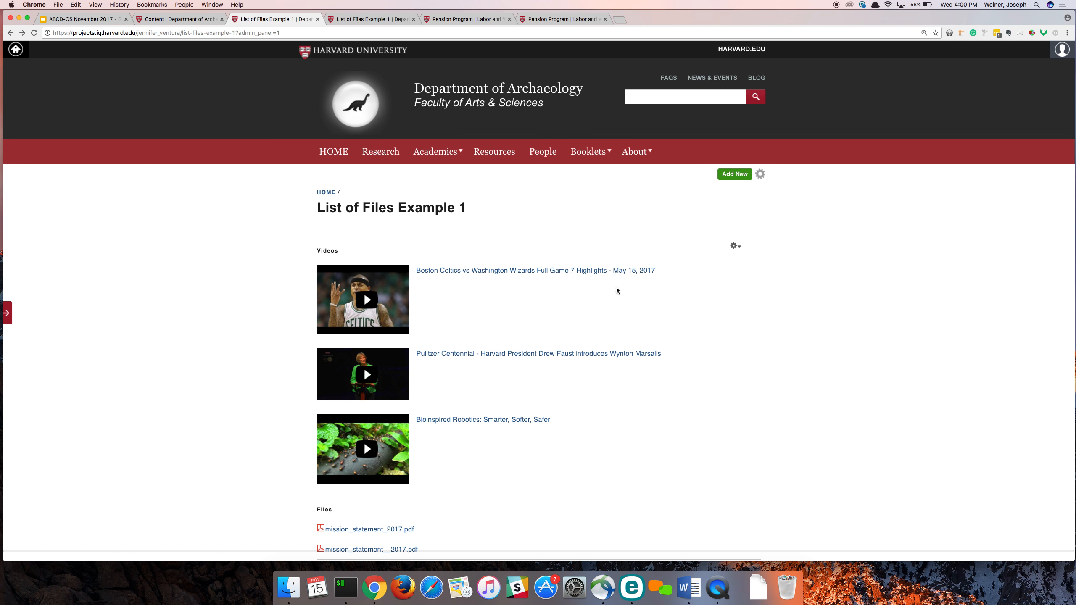
- Open the Pulitzer Centennial file for editing, examine its advanced options, and cancel without changes
scroll(610, 298, down, 1)
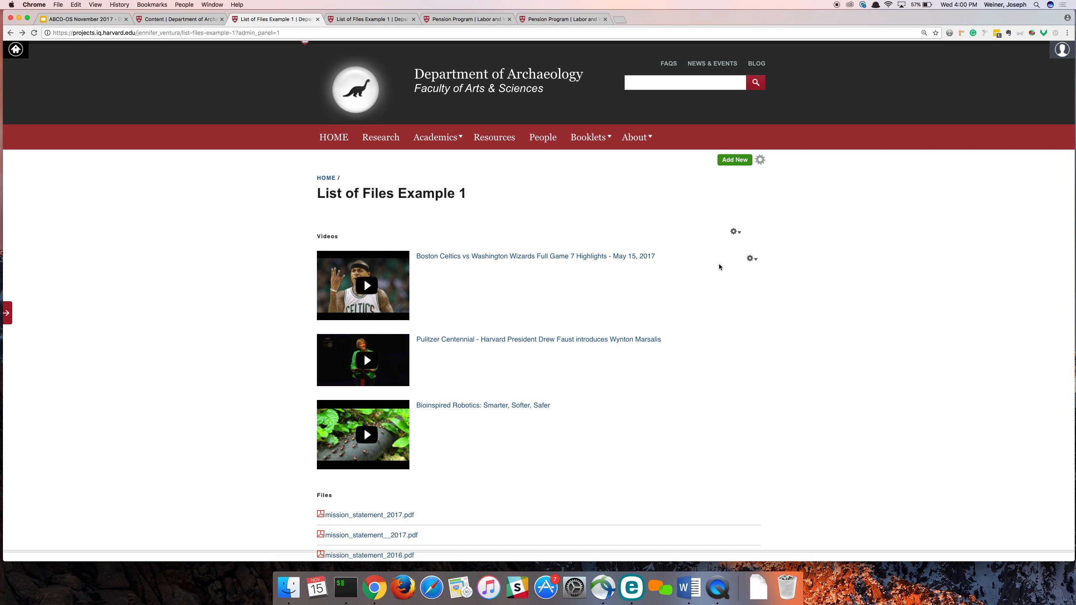
click(751, 342)
click(749, 352)
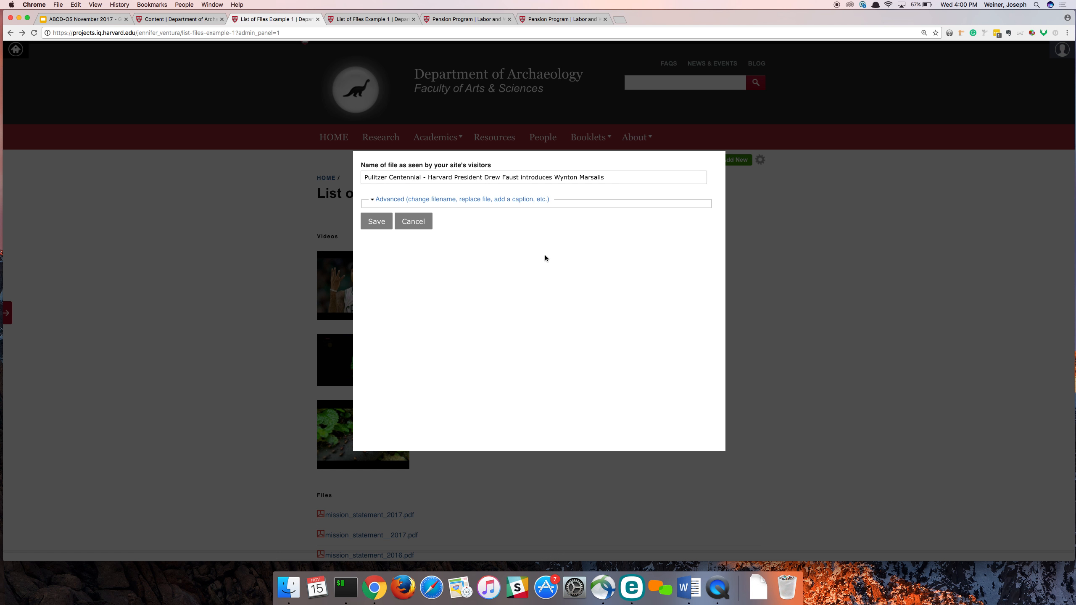
click(479, 199)
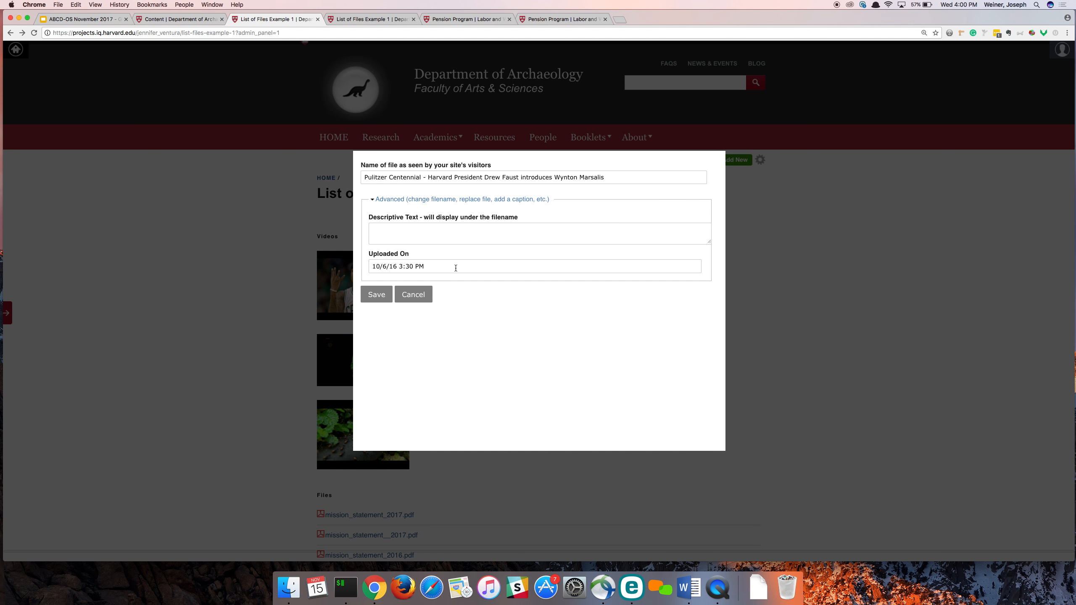
click(414, 294)
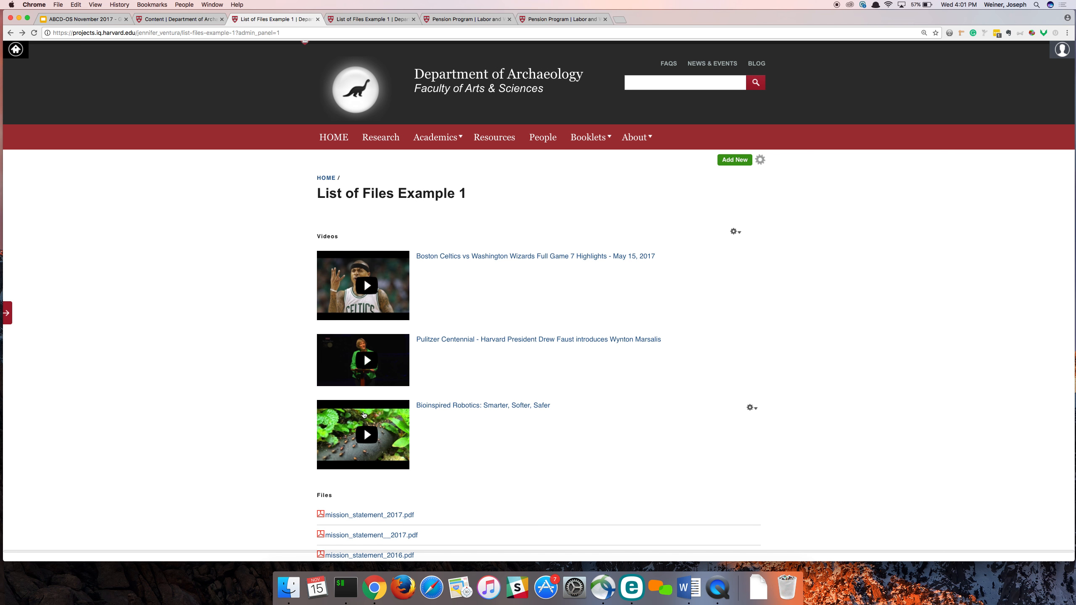
- Preview the Pulitzer Centennial video's pop-up player once more and close it
click(383, 350)
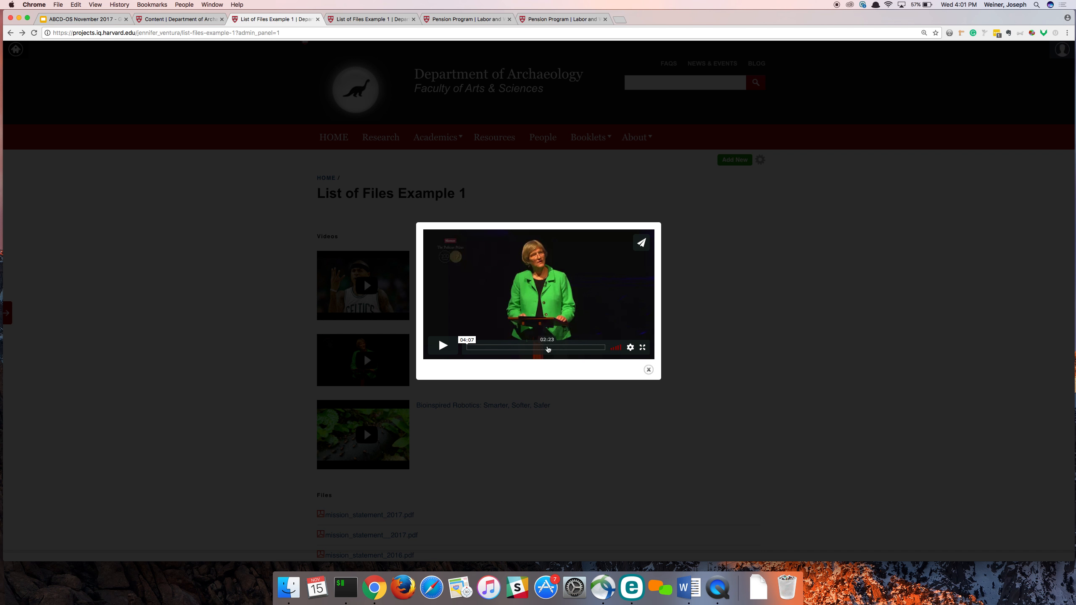
click(649, 370)
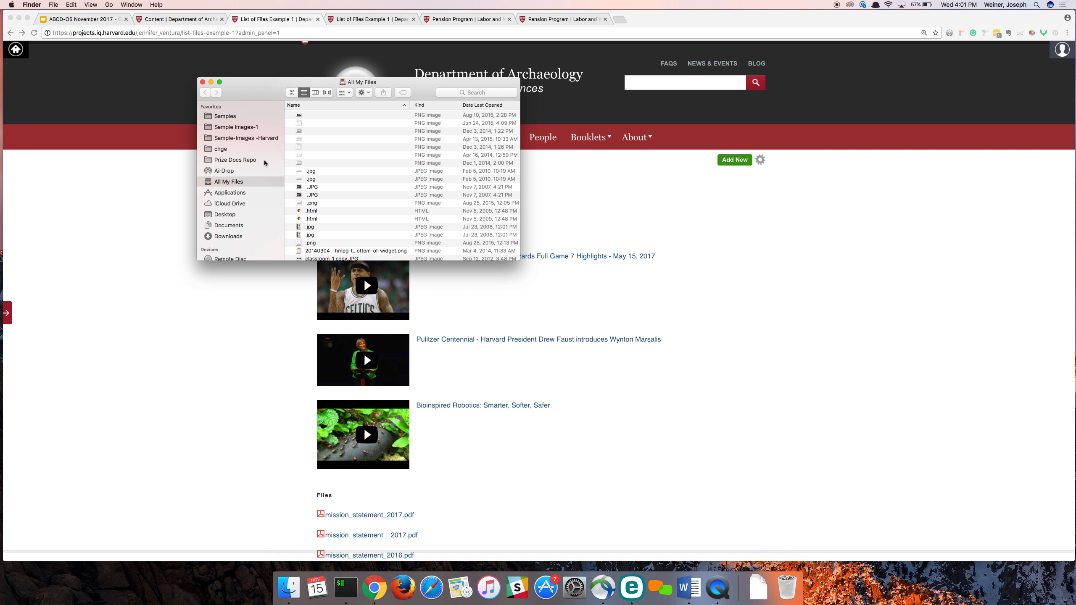
- In Finder, open the Sample Videos document from the Videos folder inside Samples
click(223, 116)
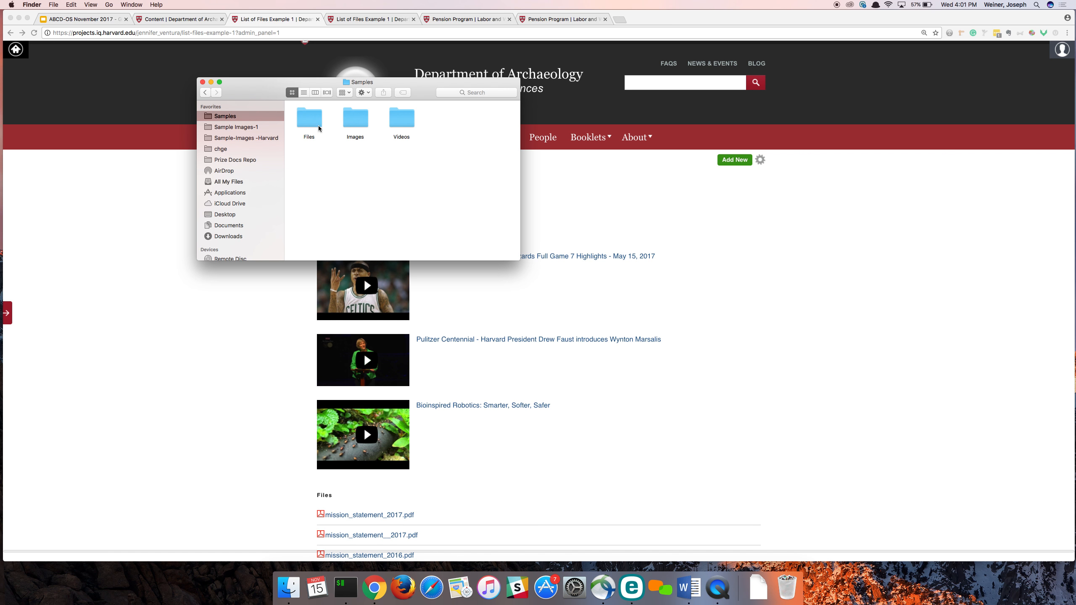
double_click(401, 118)
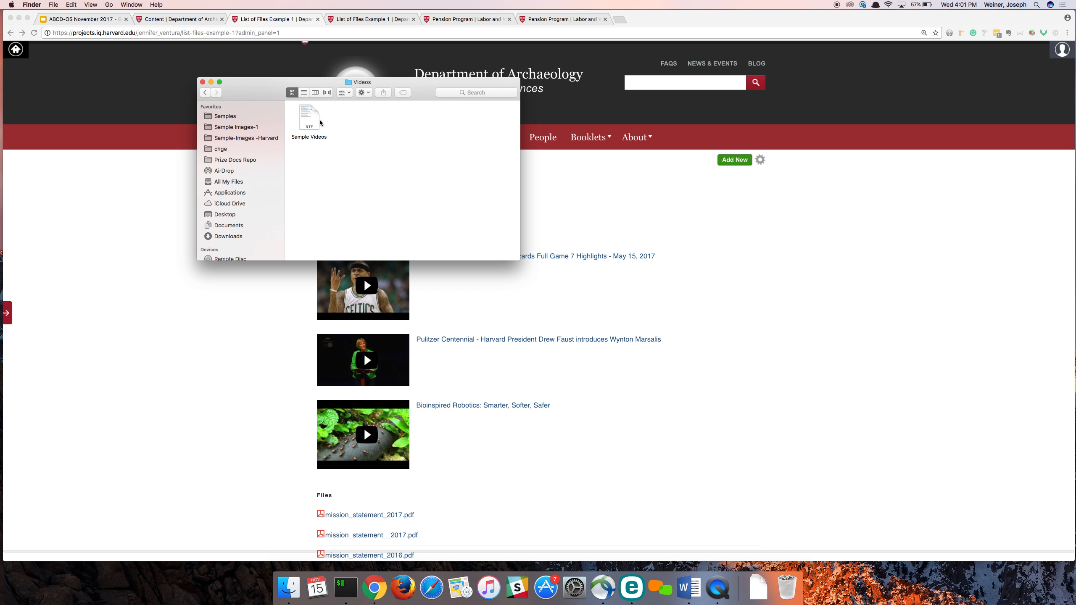
click(314, 123)
double_click(314, 123)
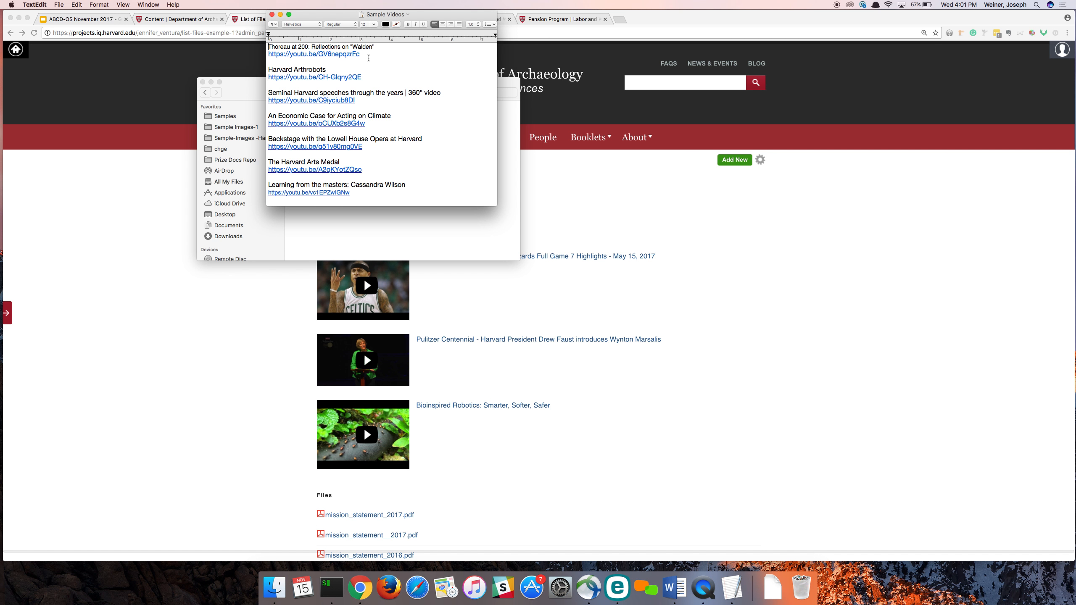
- Copy the "Thoreau at 200" YouTube link from the Sample Videos document and open it in a new Chrome tab
drag(367, 54, 265, 53)
key(super+c)
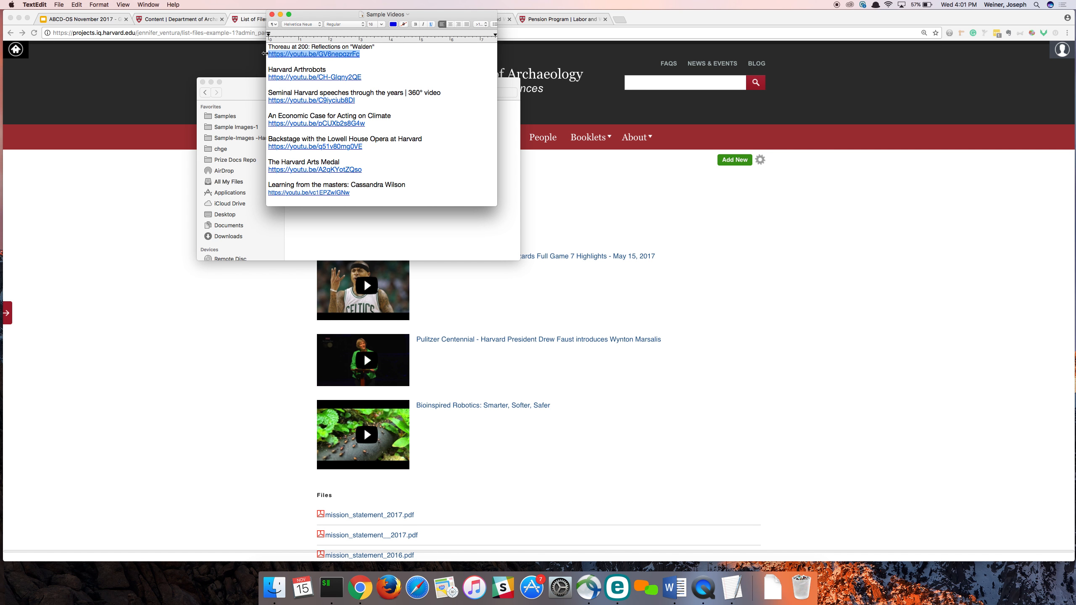
click(620, 19)
key(super+v)
key(Return)
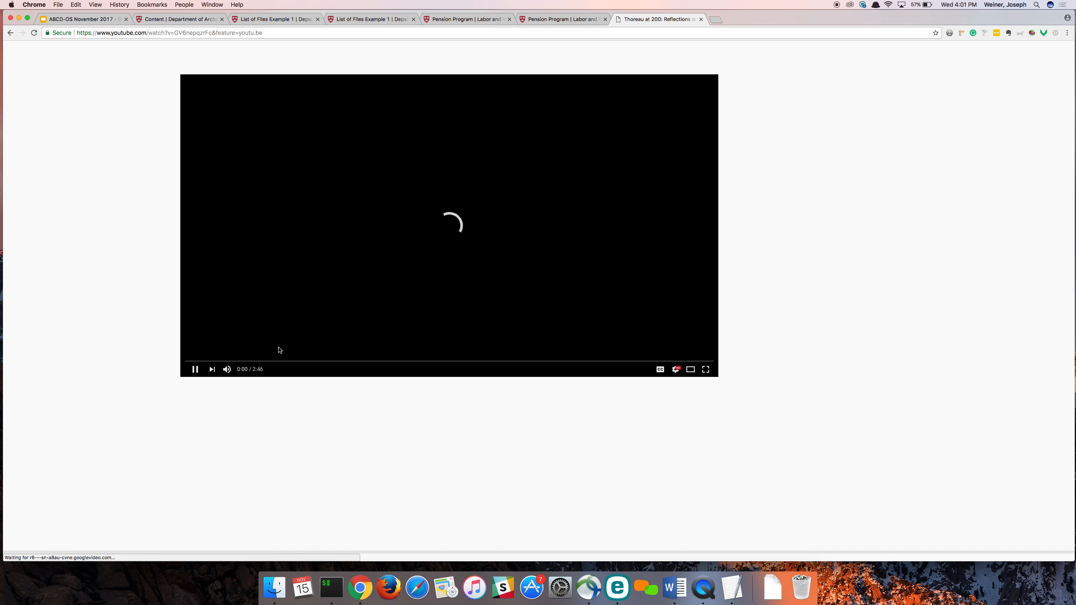
- Pause the Thoreau at 200 video, examine its share link and iframe embed code, and close the embed window
click(197, 371)
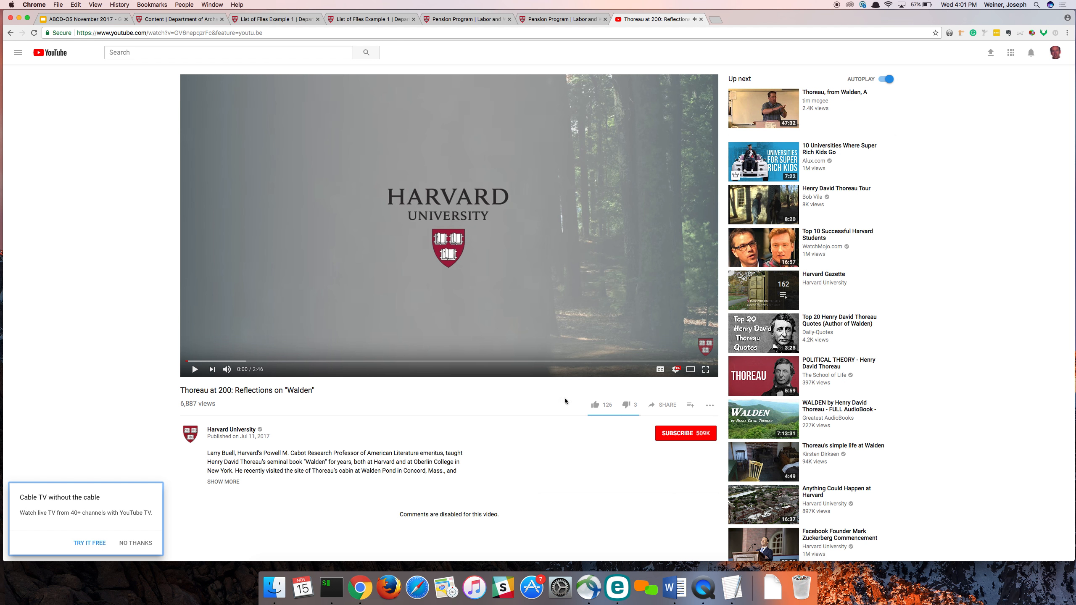
click(662, 405)
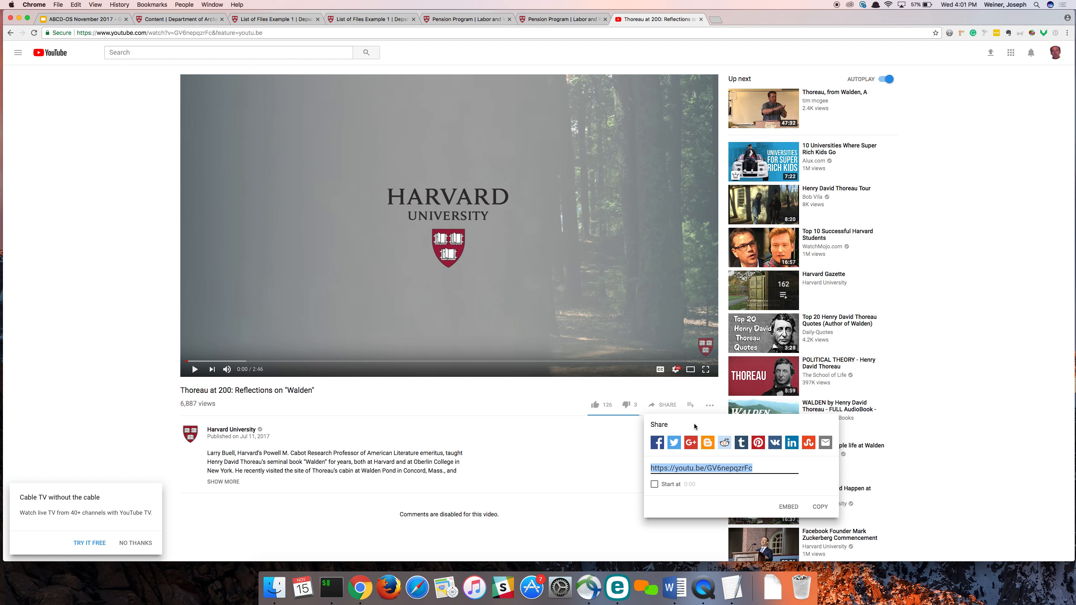
click(639, 430)
click(661, 405)
click(789, 506)
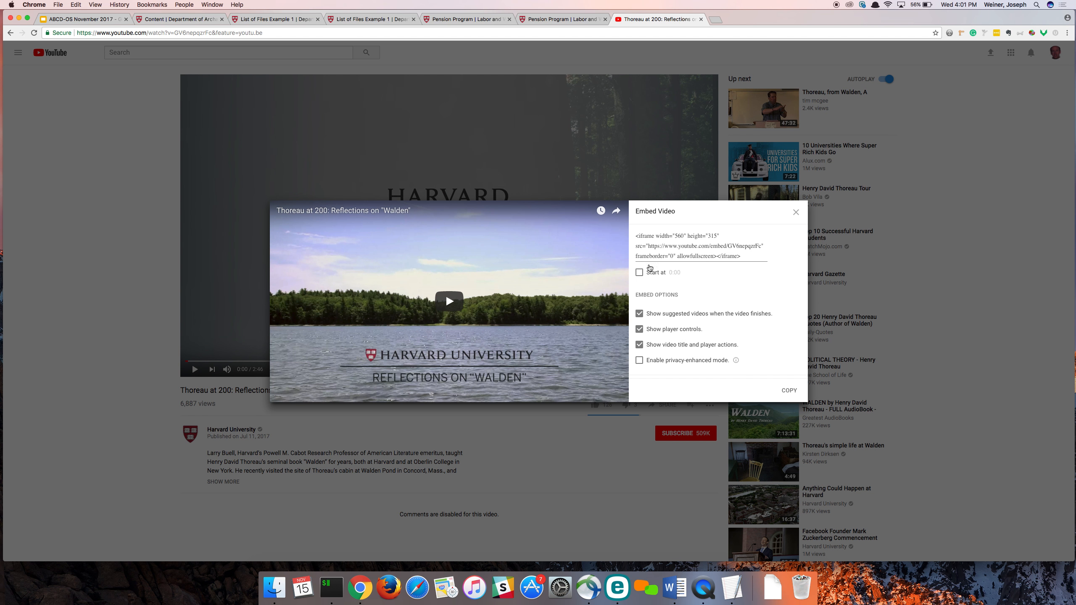
click(669, 245)
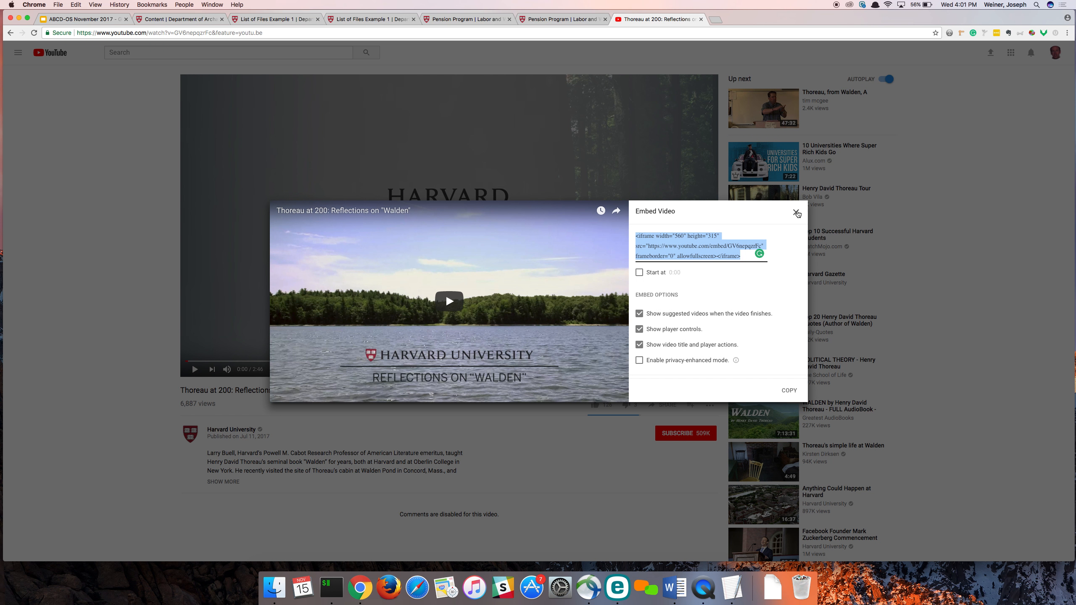
right_click(798, 211)
click(793, 214)
click(793, 213)
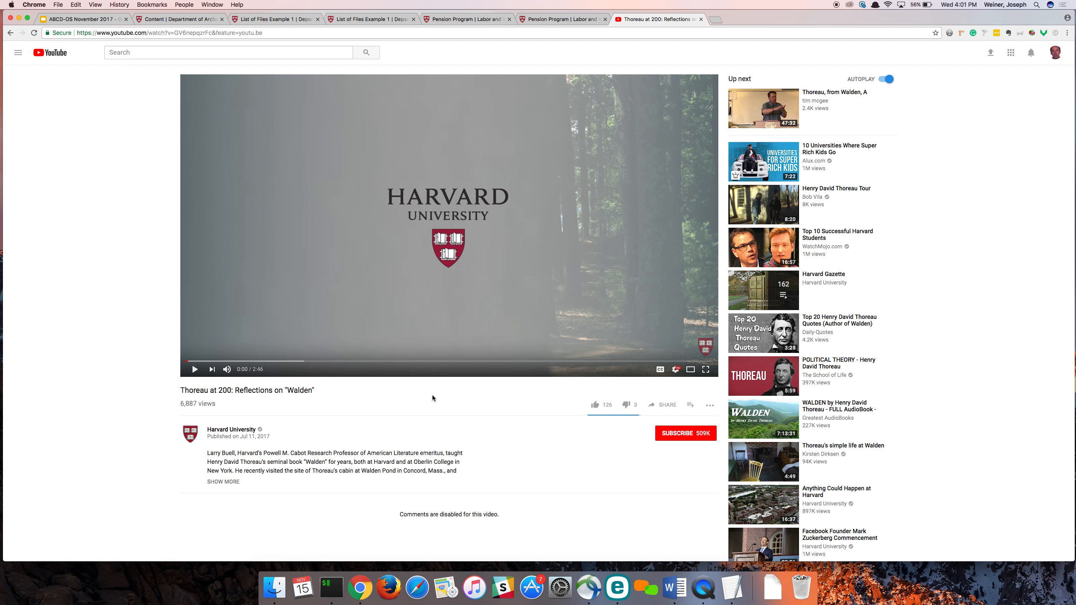
- Copy the Thoreau video's short share link, and from List of Files Example 1 open the site's add Files form in a new tab
click(663, 405)
key(super+c)
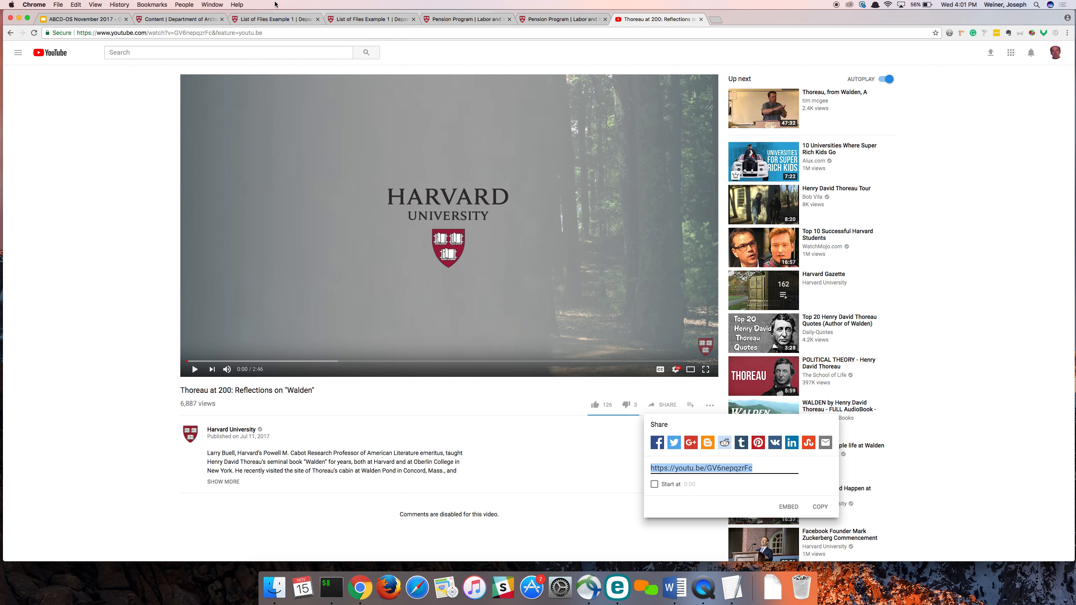
click(271, 19)
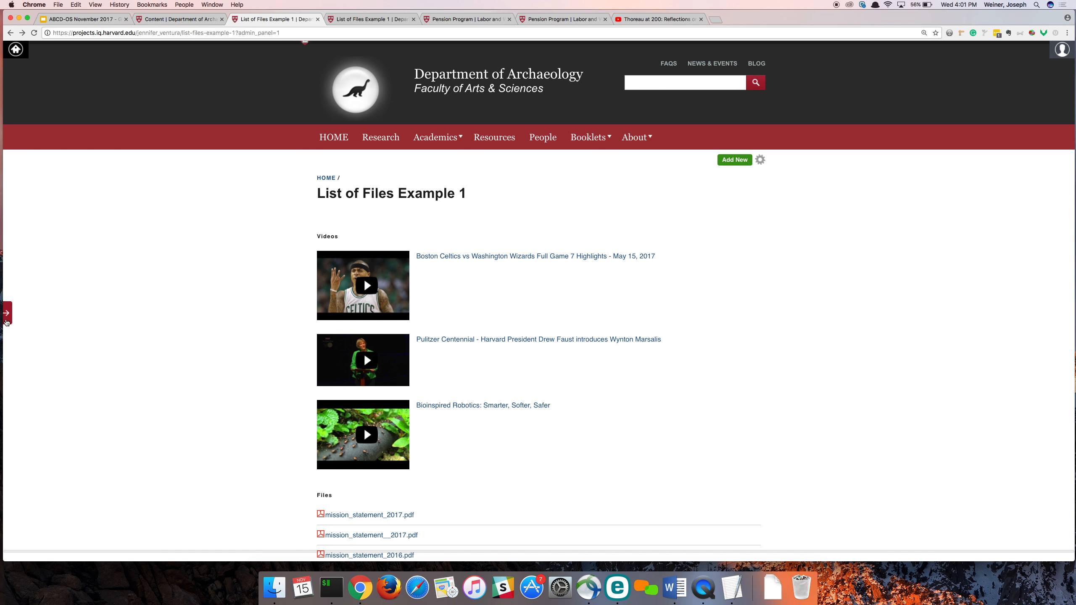
click(7, 312)
click(33, 68)
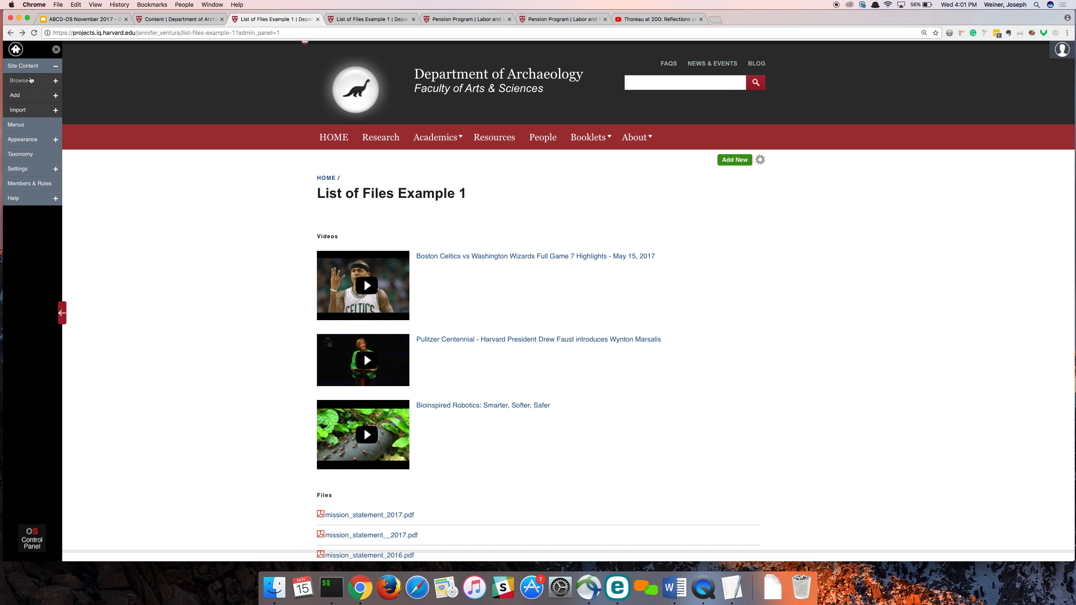
click(24, 95)
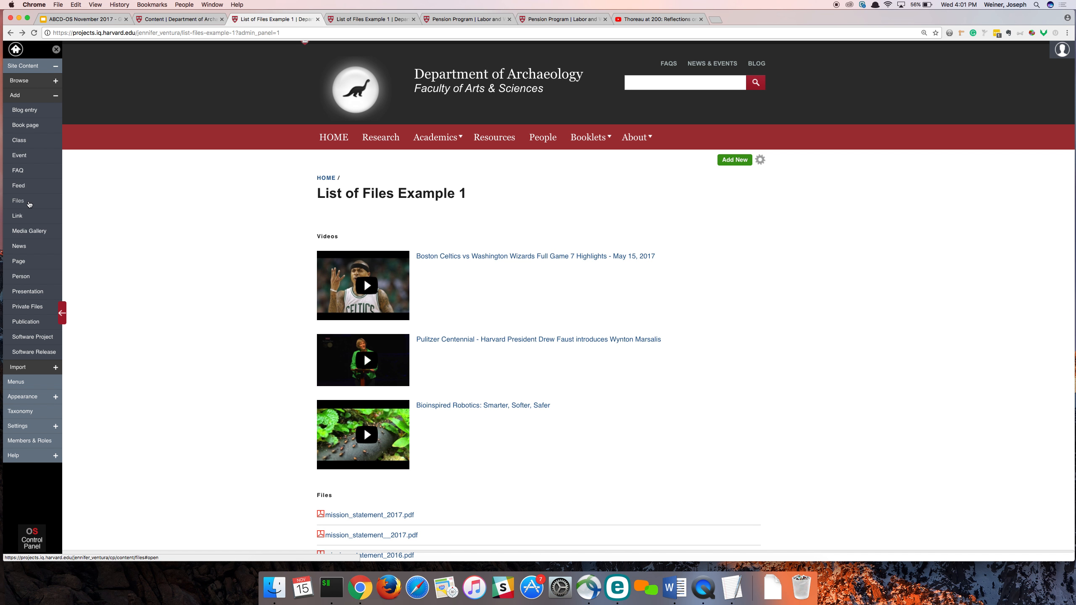
right_click(28, 203)
click(38, 207)
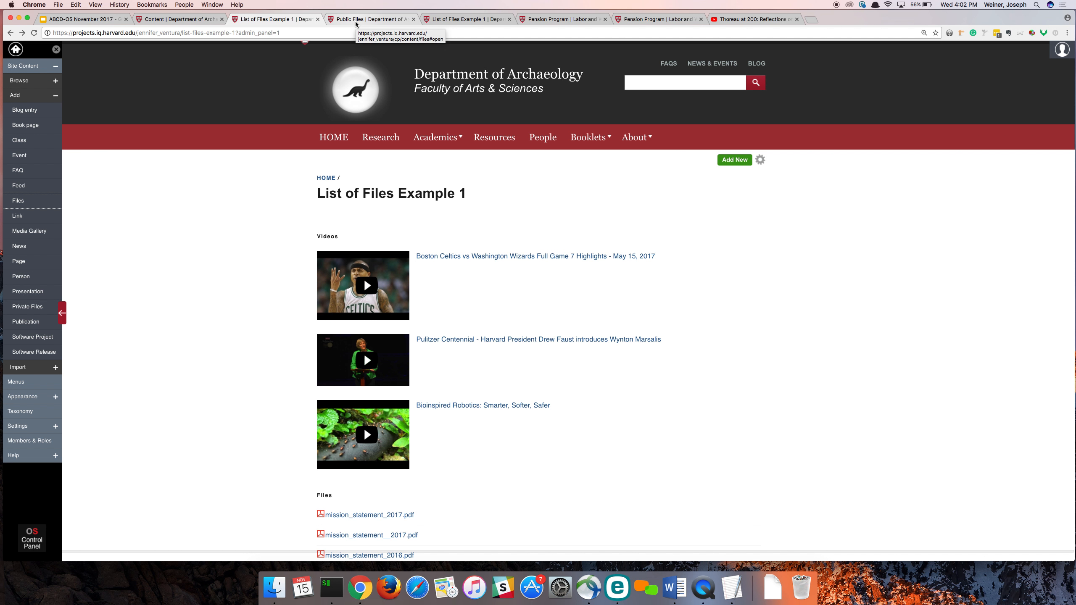
click(356, 24)
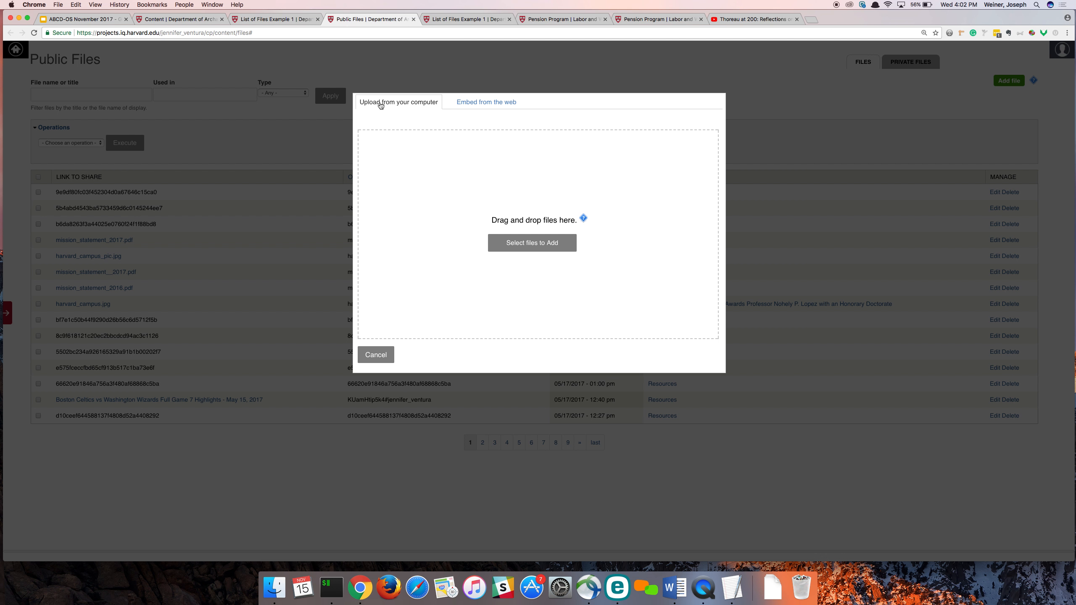
click(484, 99)
click(427, 144)
key(super+v)
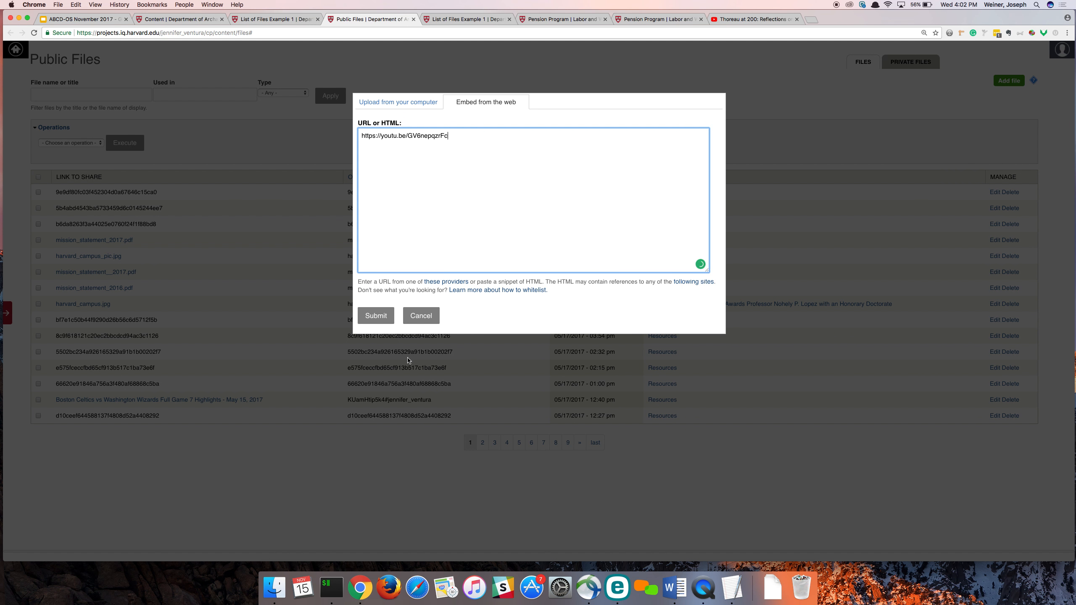
click(383, 318)
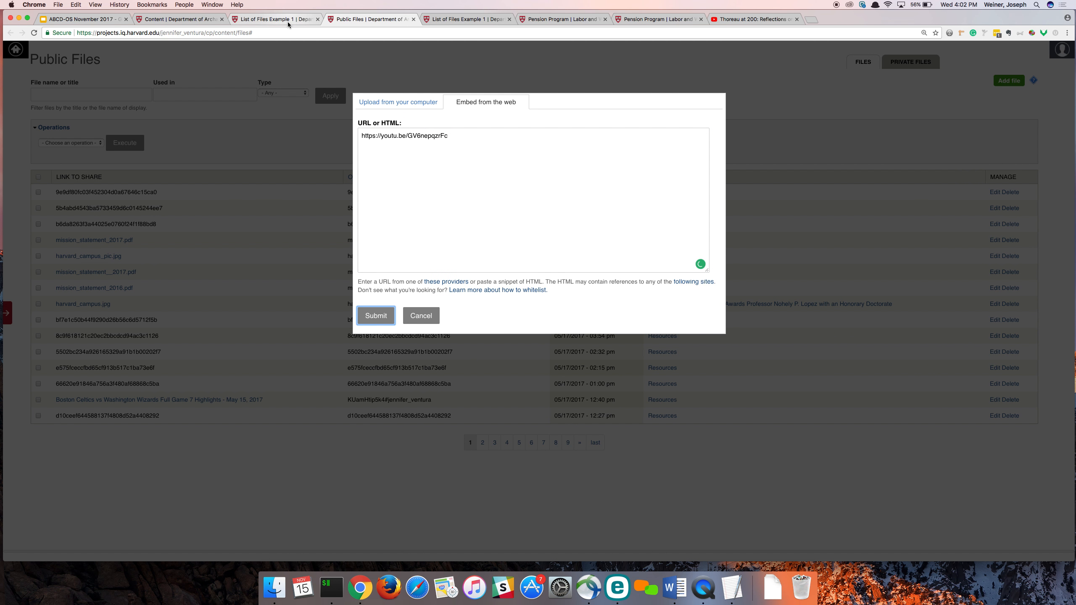
click(374, 169)
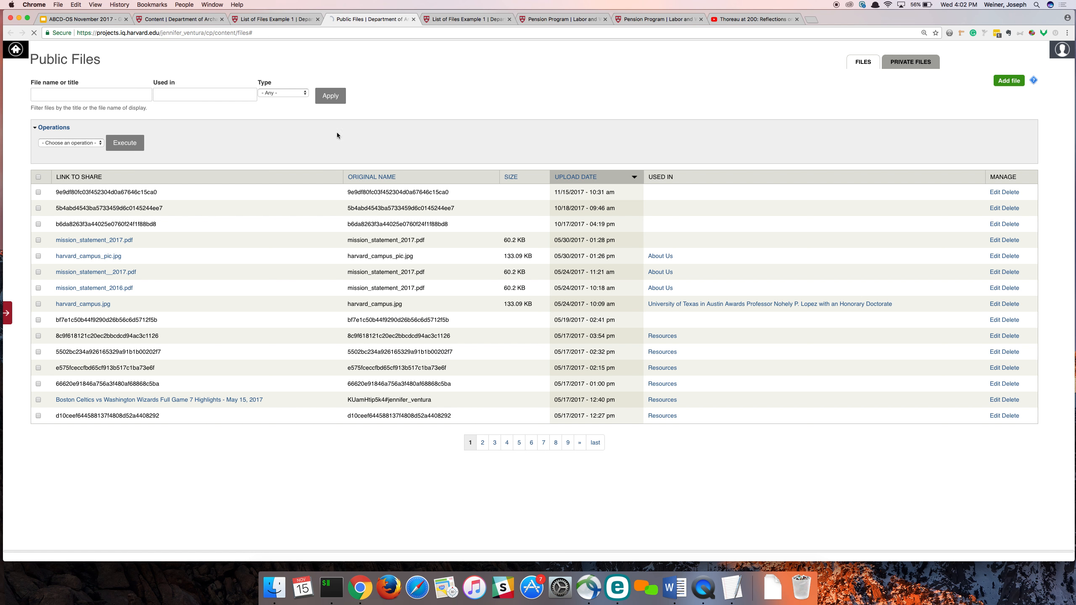
click(277, 22)
key(super+r)
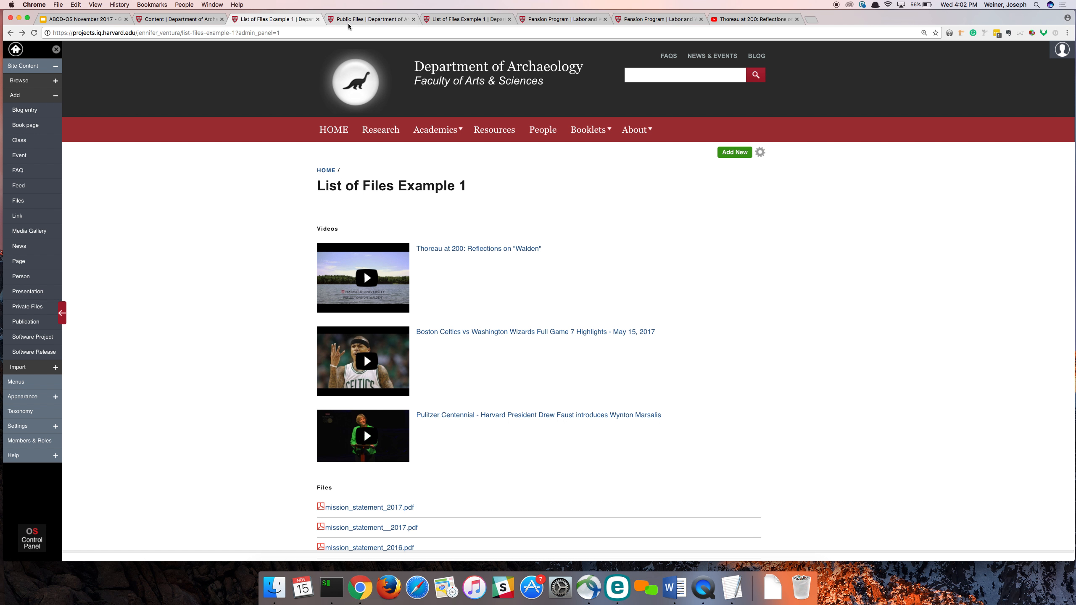
- Start adding another public file, and copy the Thoreau video's iframe embed code from YouTube
click(360, 19)
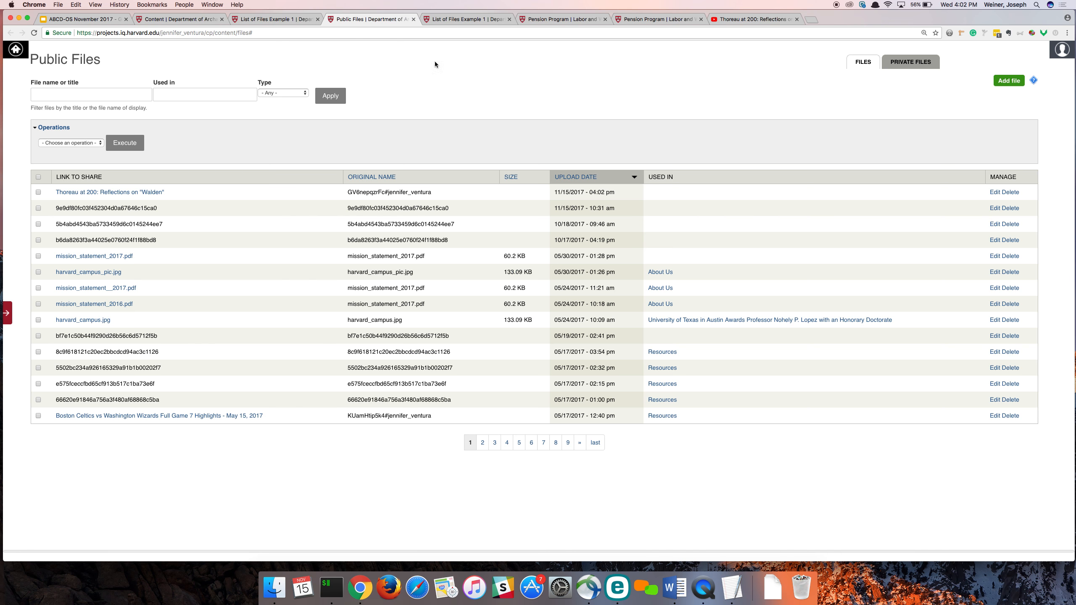
click(1007, 82)
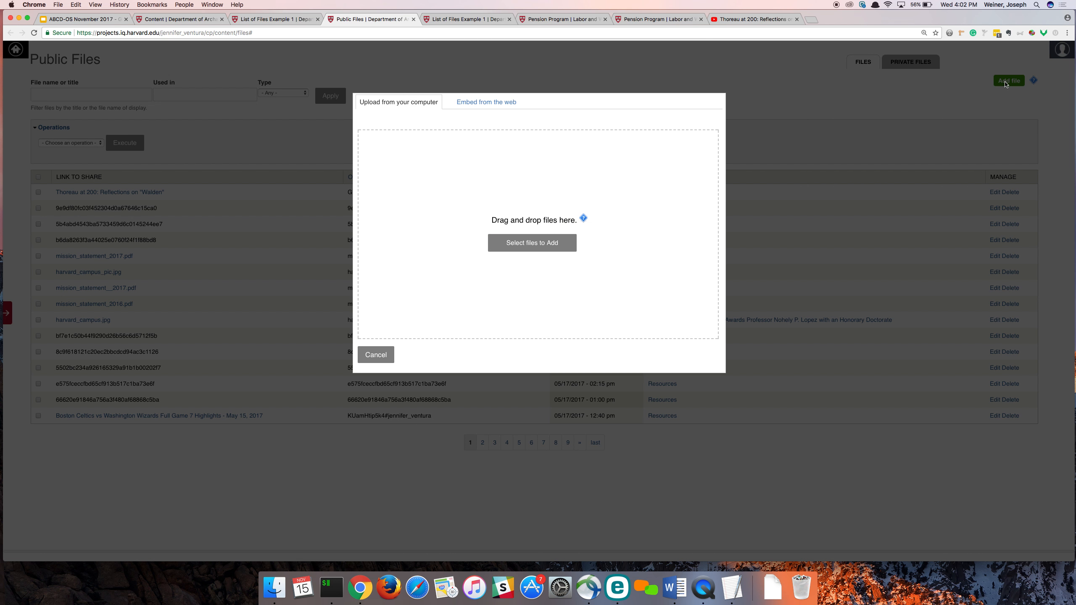
click(730, 19)
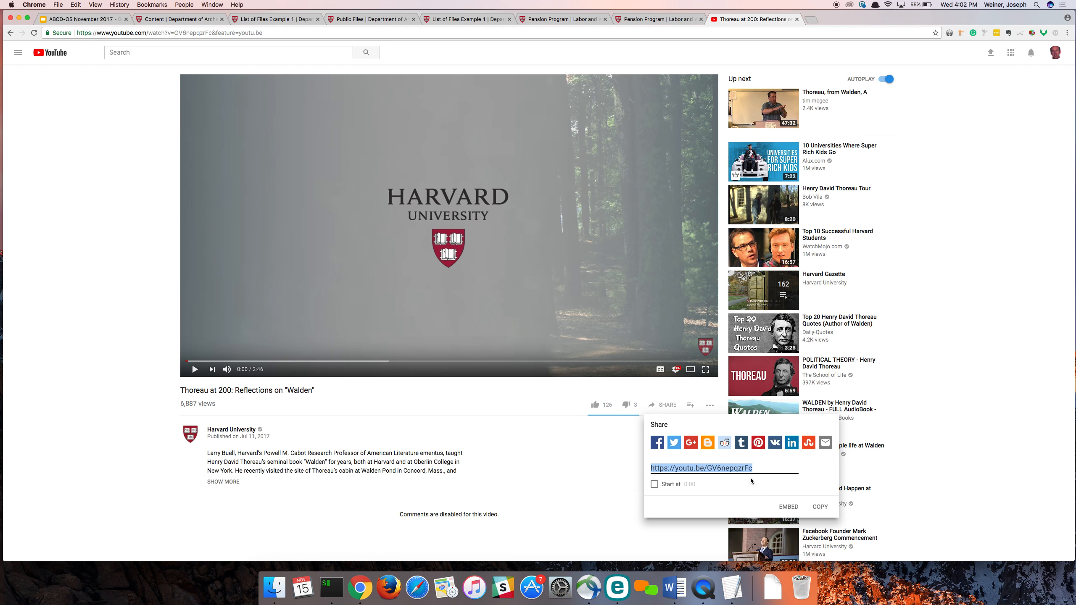
click(790, 506)
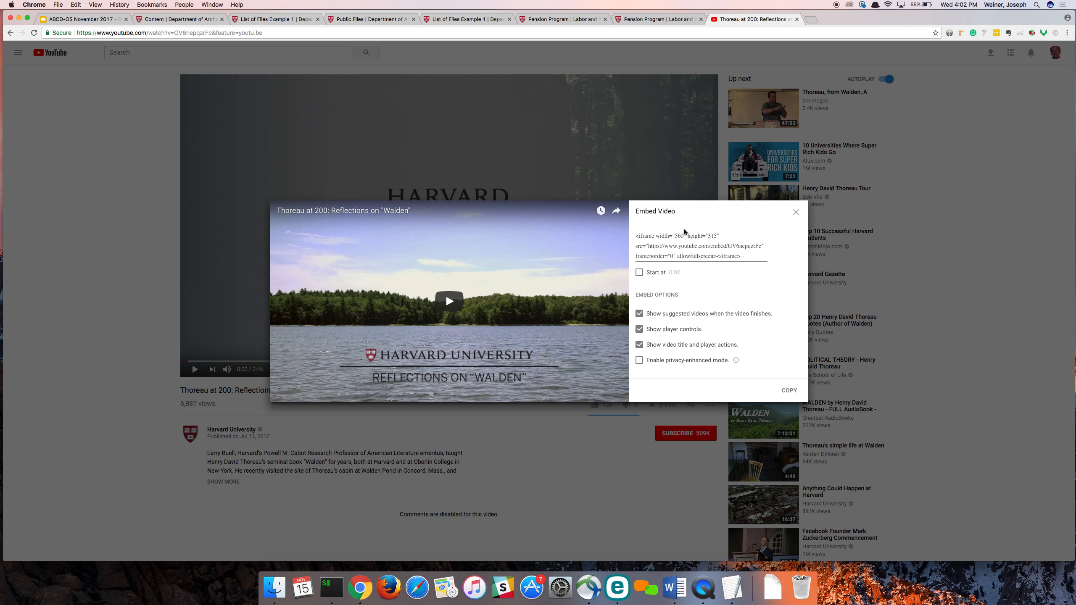
click(684, 240)
key(super+c)
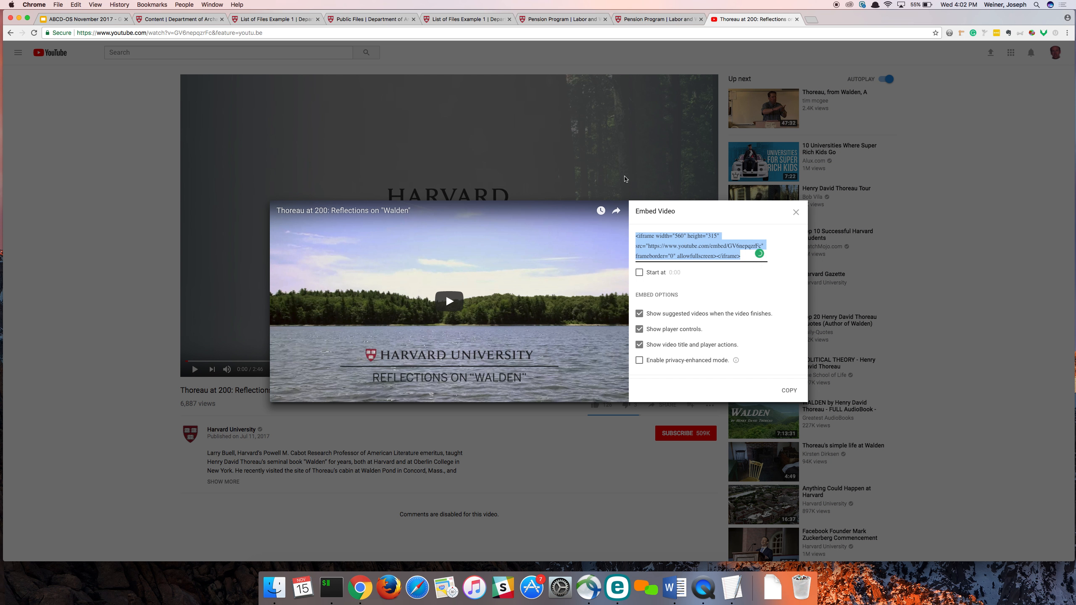
click(295, 122)
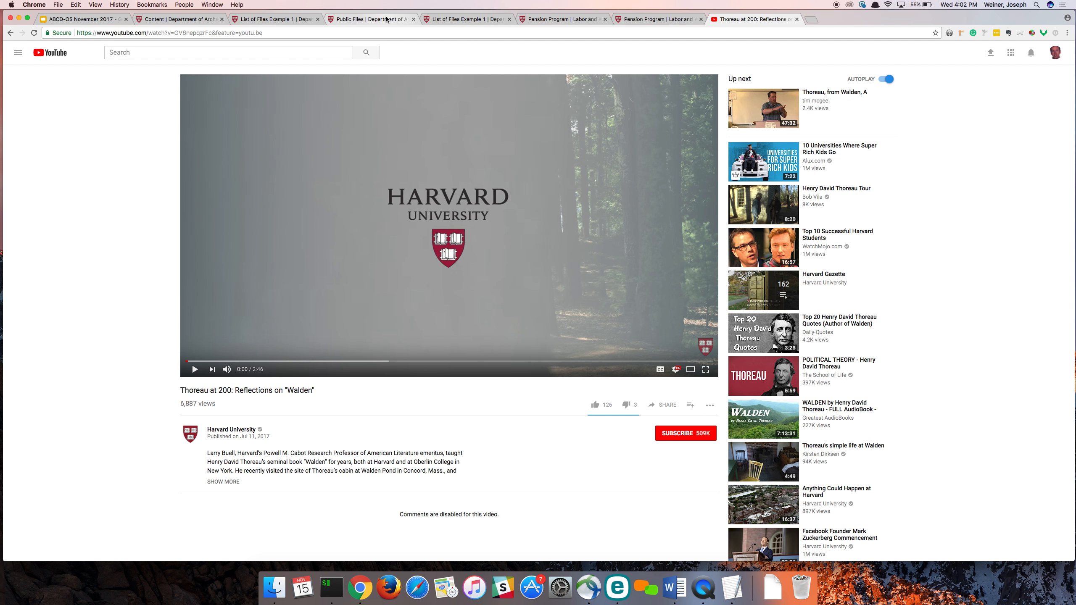
- Embed the copied iframe code from the web as a public file, save it, and reload the List of Files Example 1 page
click(368, 19)
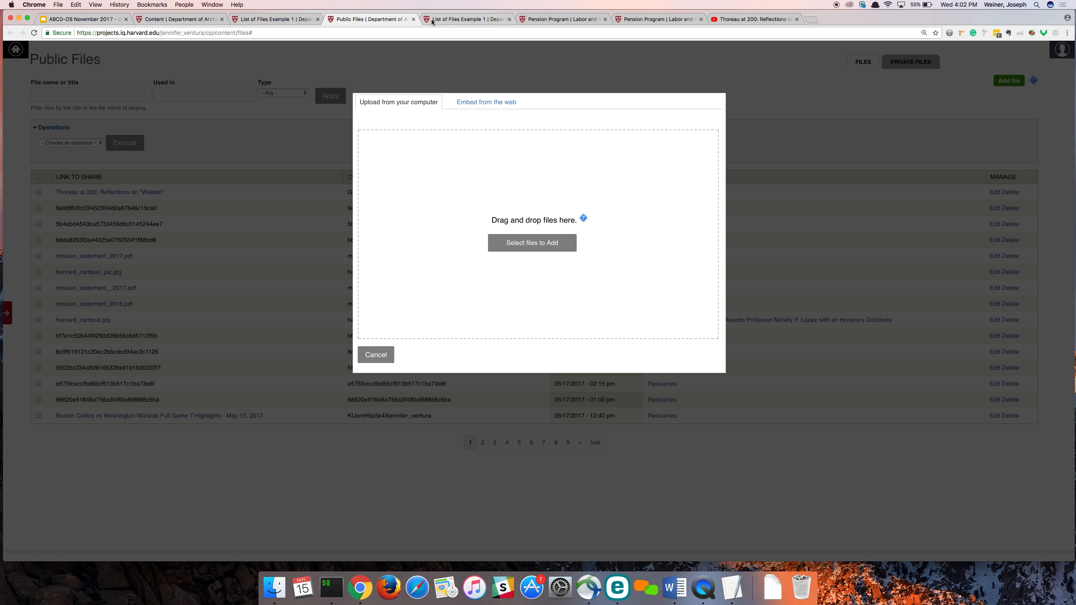
click(483, 104)
key(super+v)
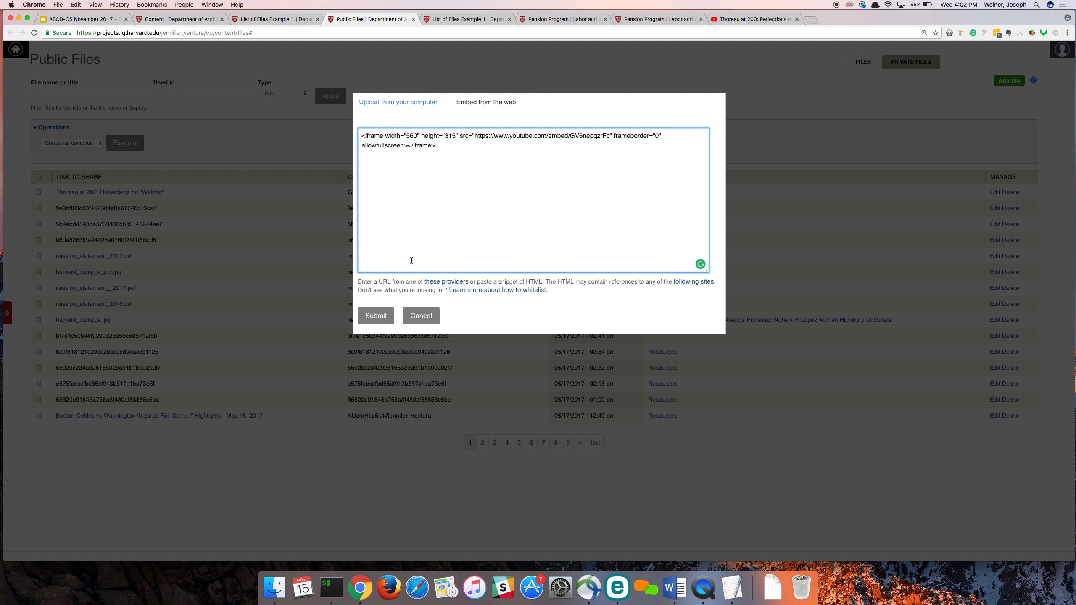
click(376, 316)
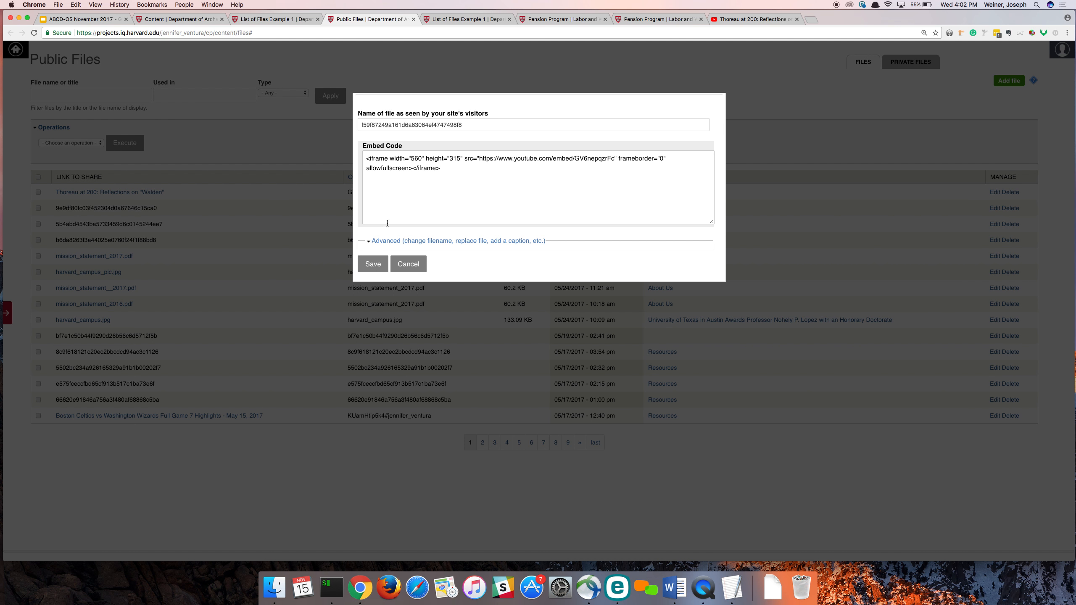
click(373, 262)
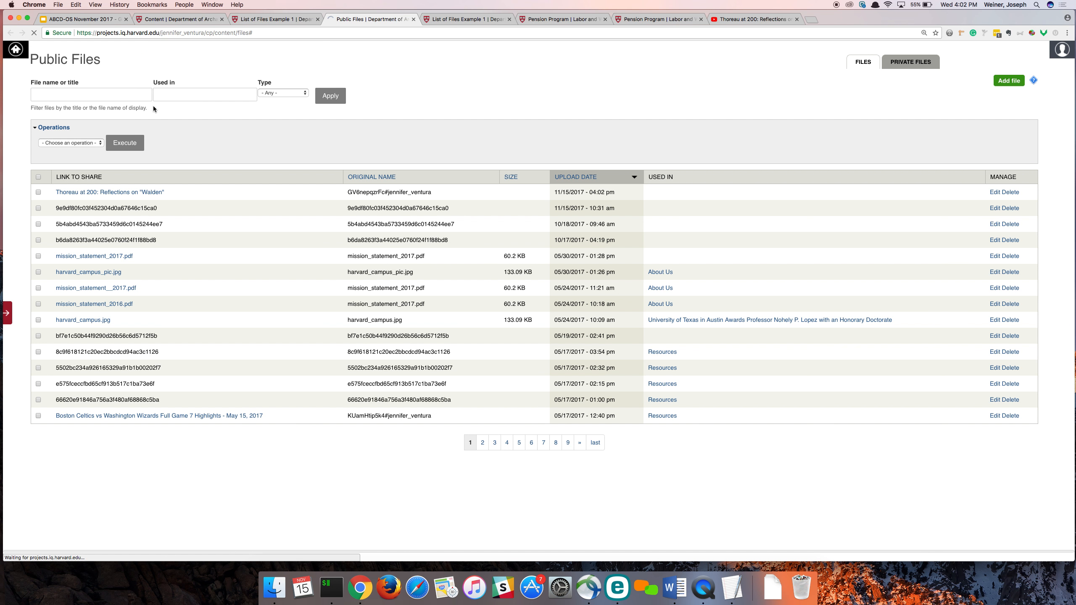
click(260, 22)
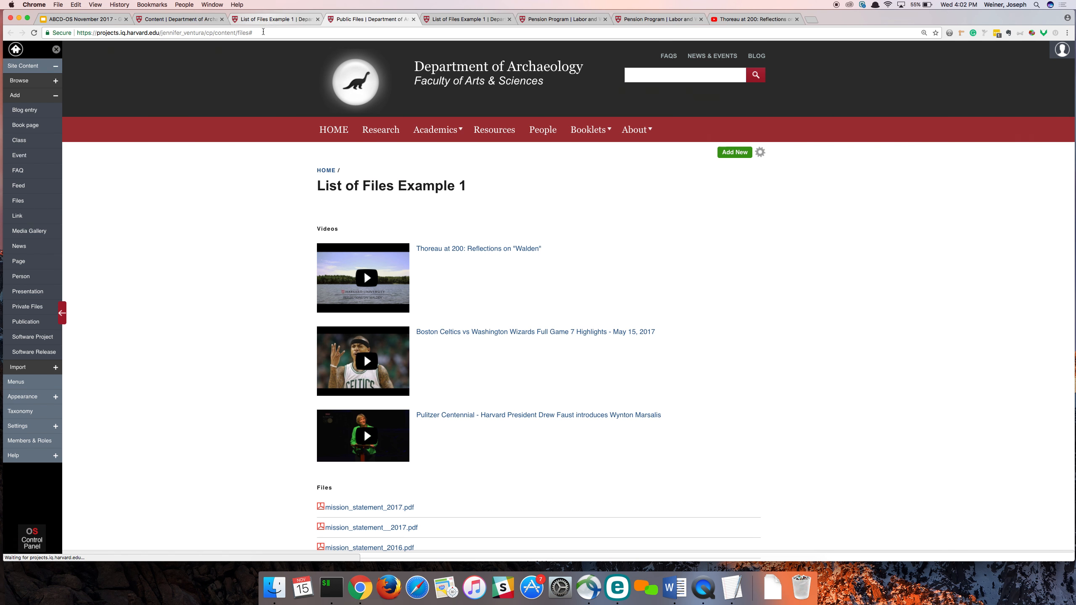
key(super+r)
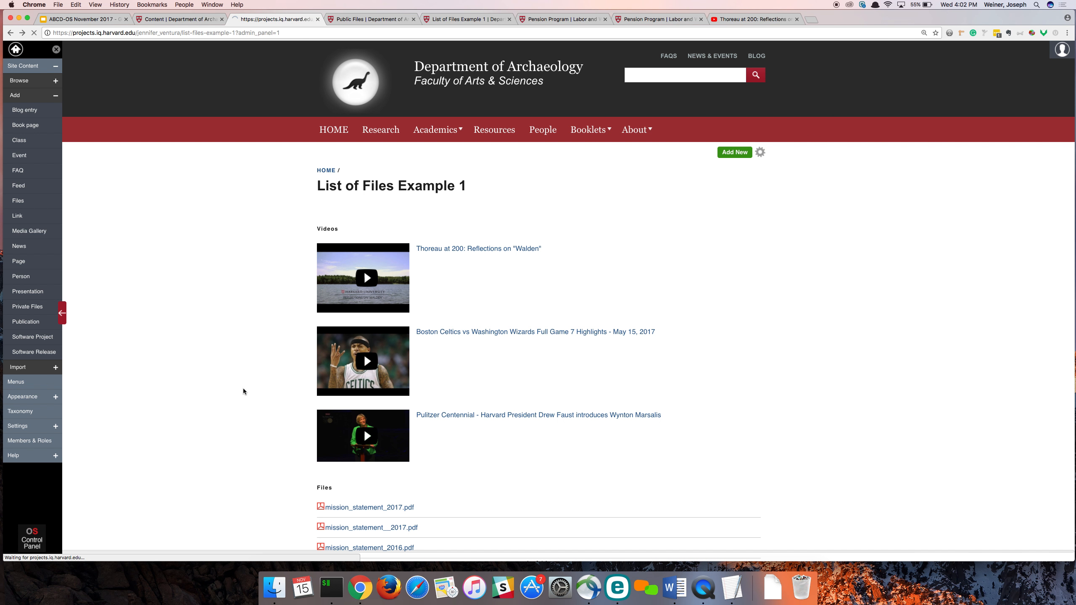
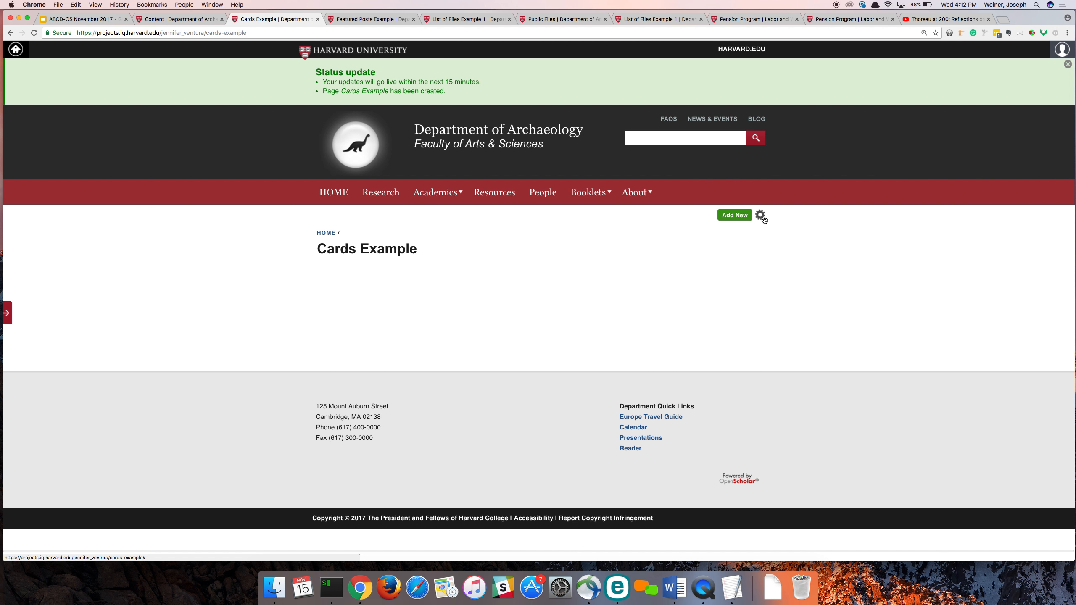
- Open the layout page for Cards Example in a new tab and switch to it
click(761, 215)
right_click(733, 229)
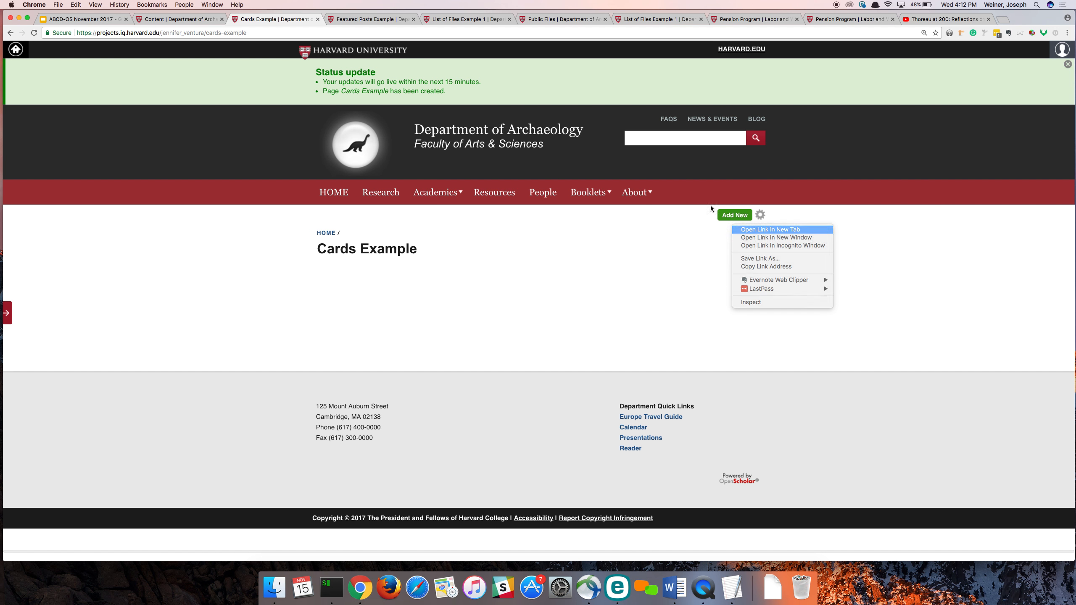
click(750, 233)
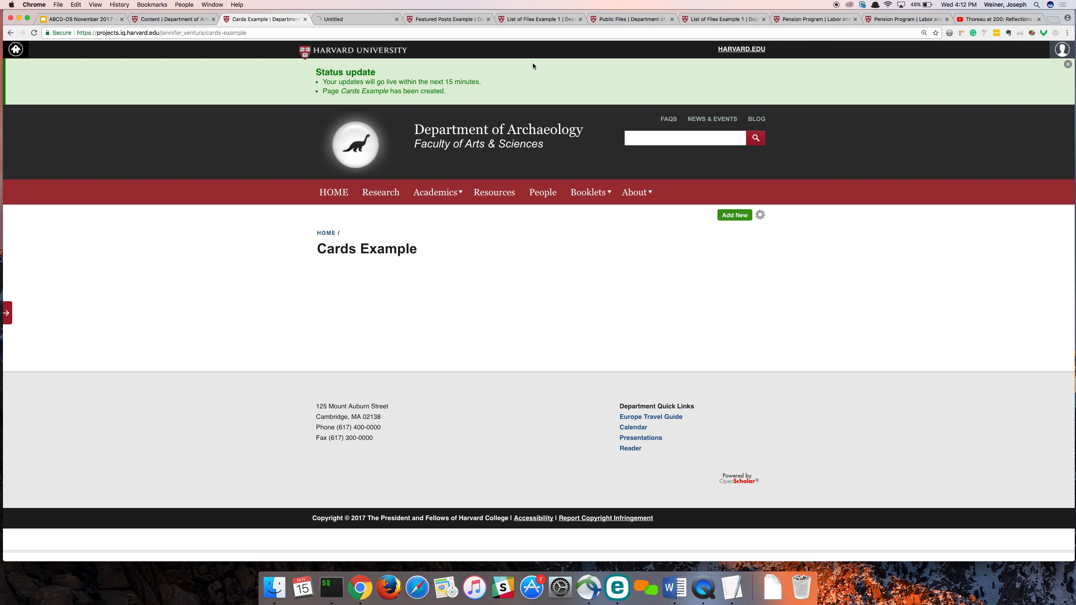
click(351, 19)
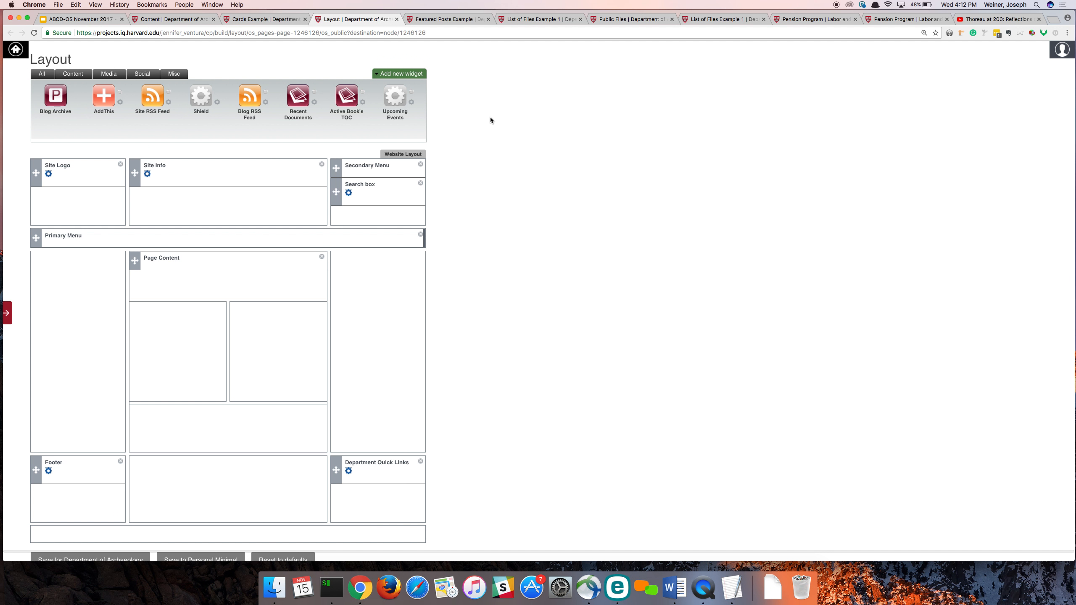
- Start a new Custom Text/HTML widget with the description "Card 1"
click(395, 74)
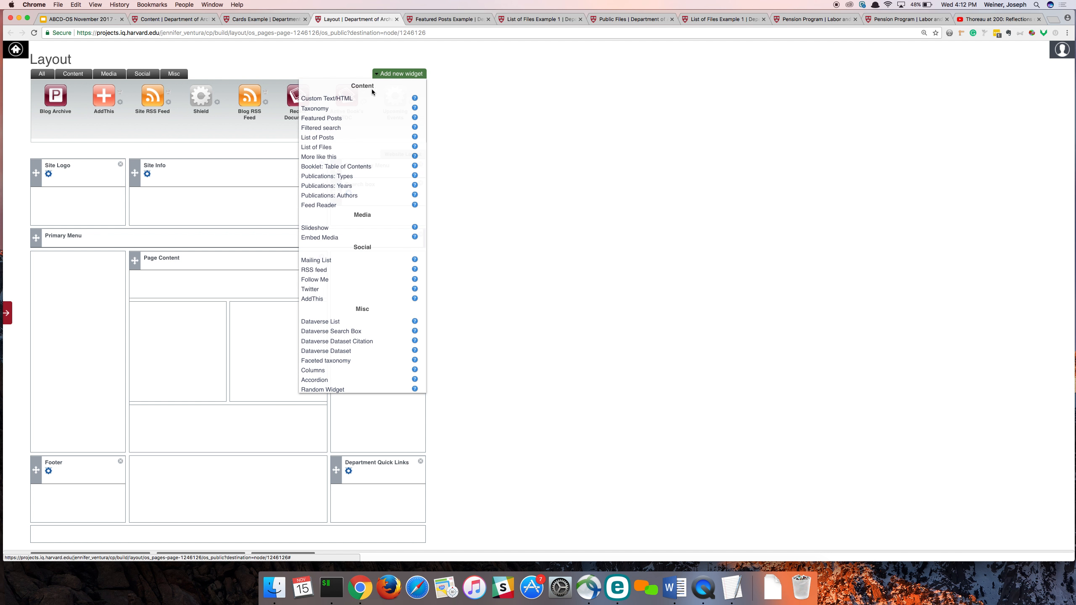
click(351, 99)
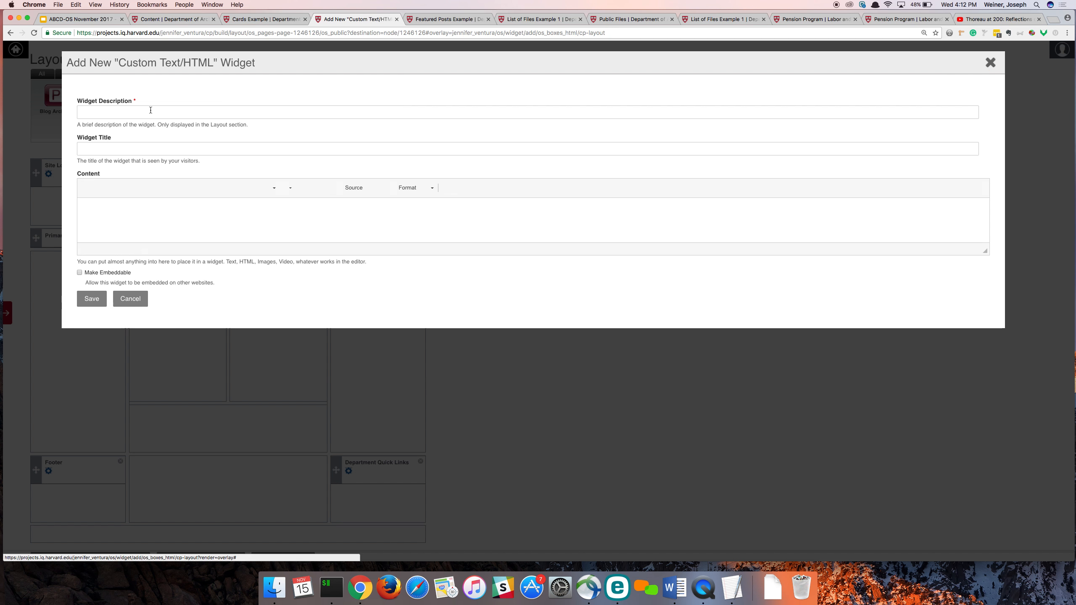
click(151, 110)
text(Card 1)
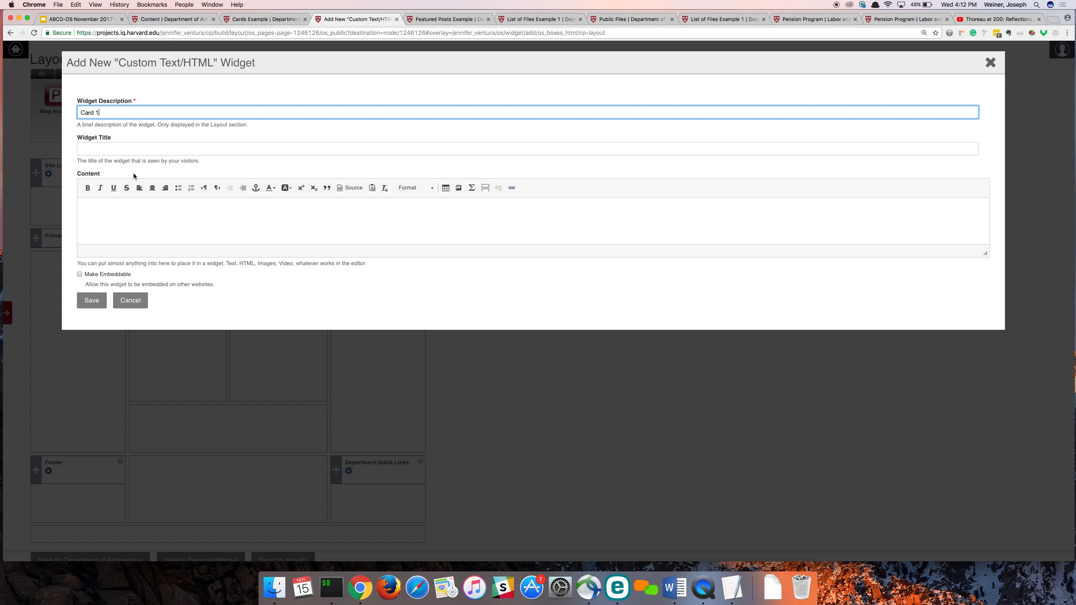
- Upload rainbow.jpg from the 320x200 images folder as media for the widget content, replacing the existing file
click(140, 209)
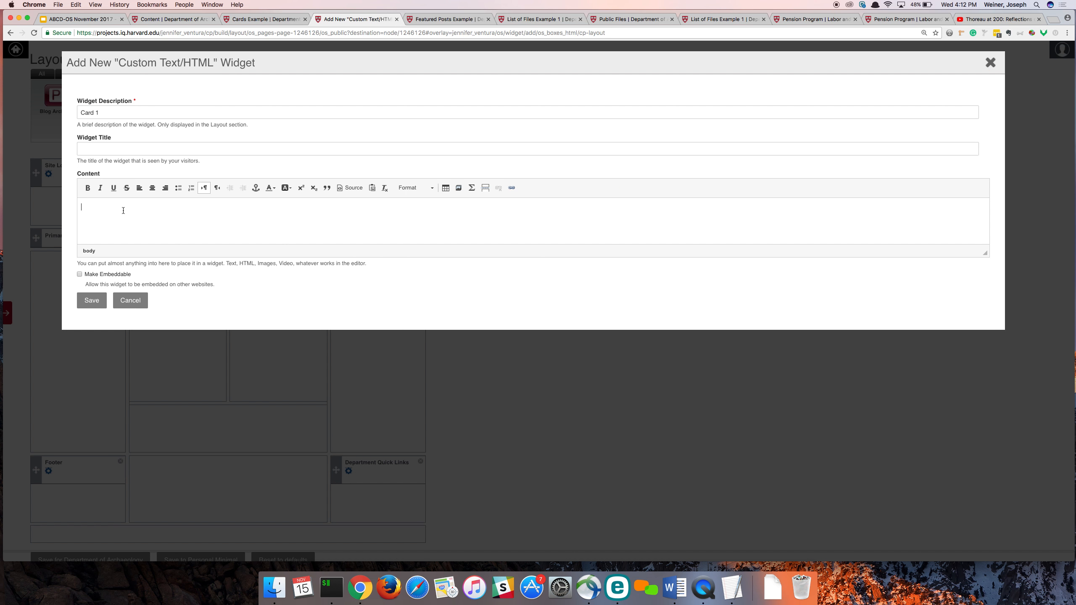
click(461, 190)
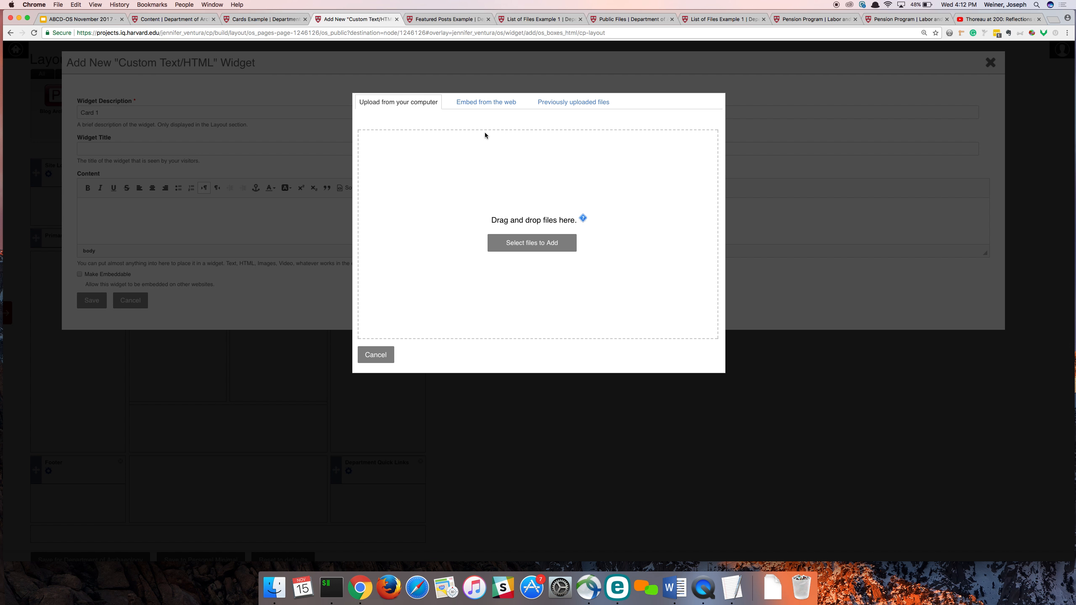
click(514, 248)
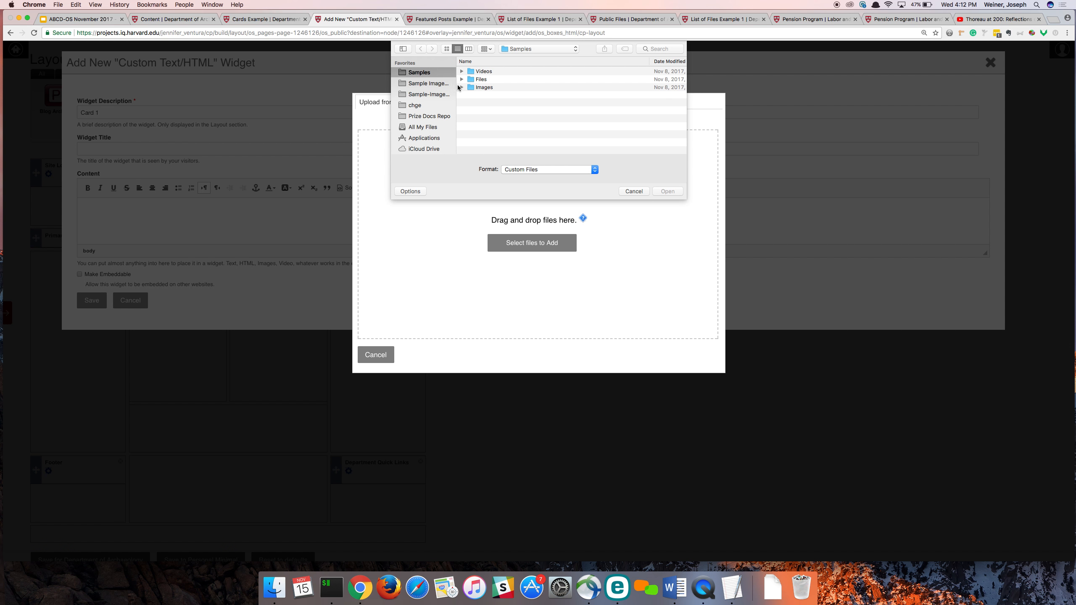
click(462, 88)
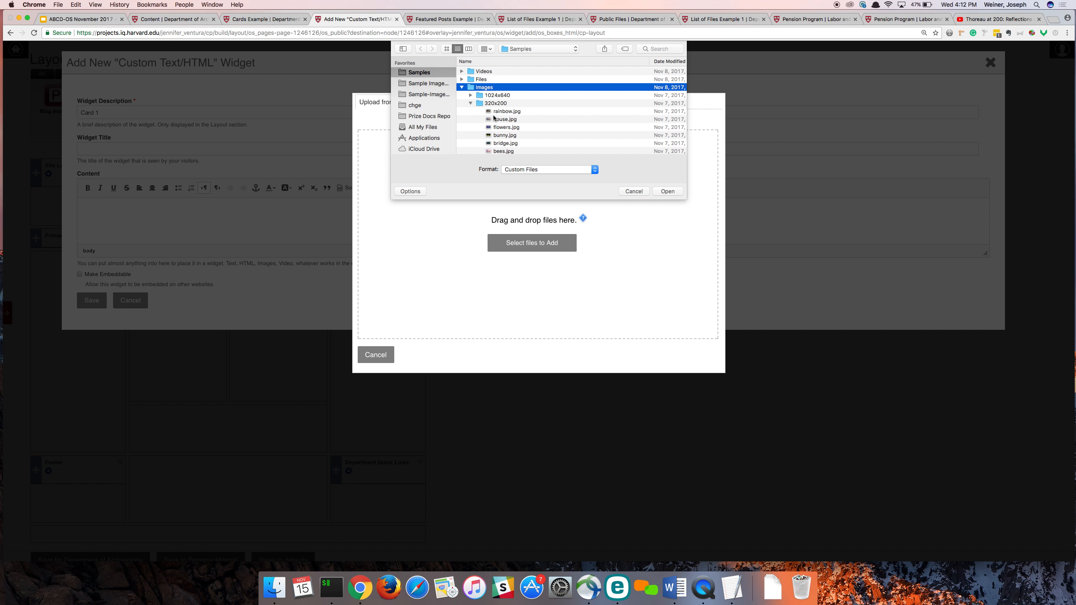
click(500, 113)
click(667, 192)
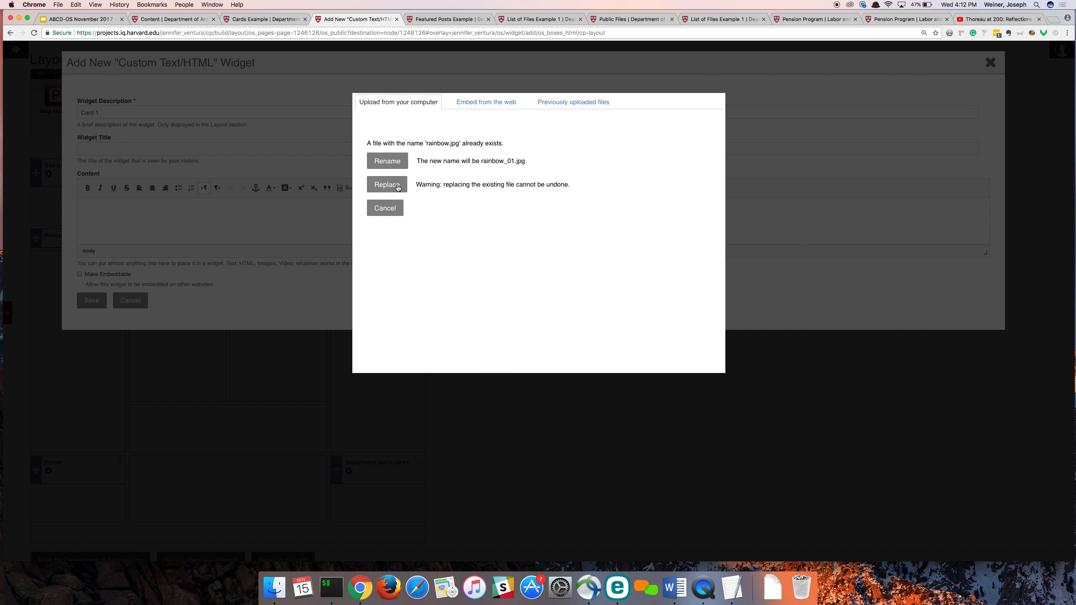
click(393, 187)
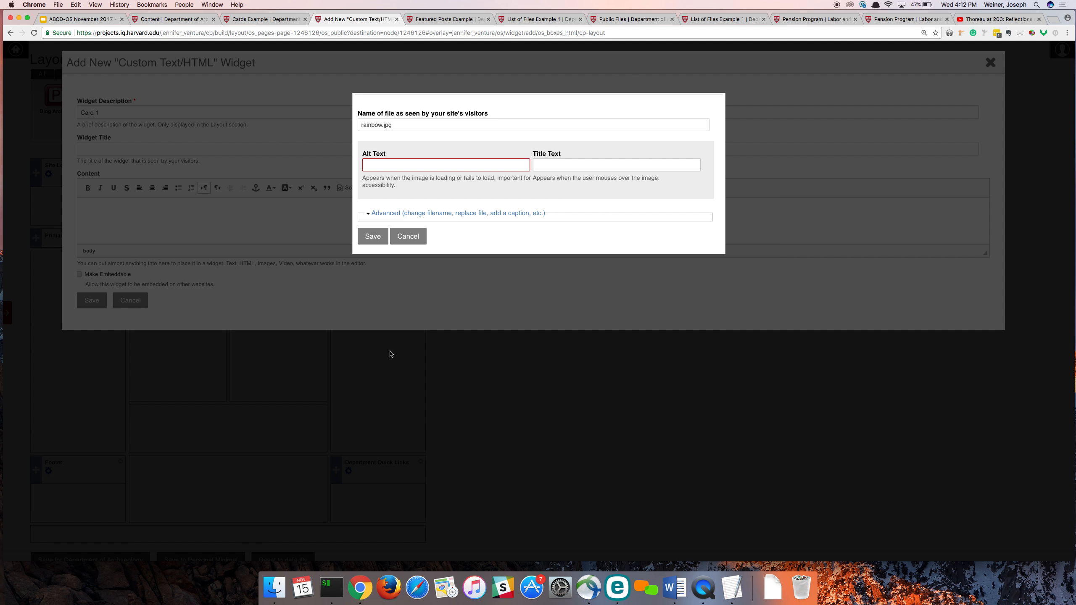
- Set the rainbow image's alt text to "rainbow" and save the file details
click(388, 169)
text(r)
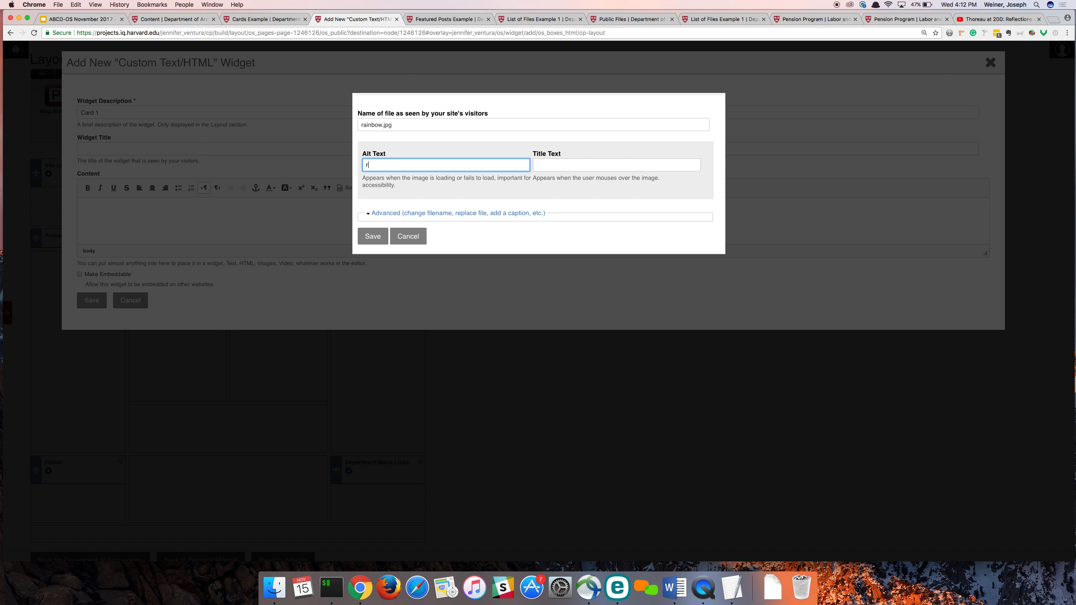
text(ainbow)
click(378, 236)
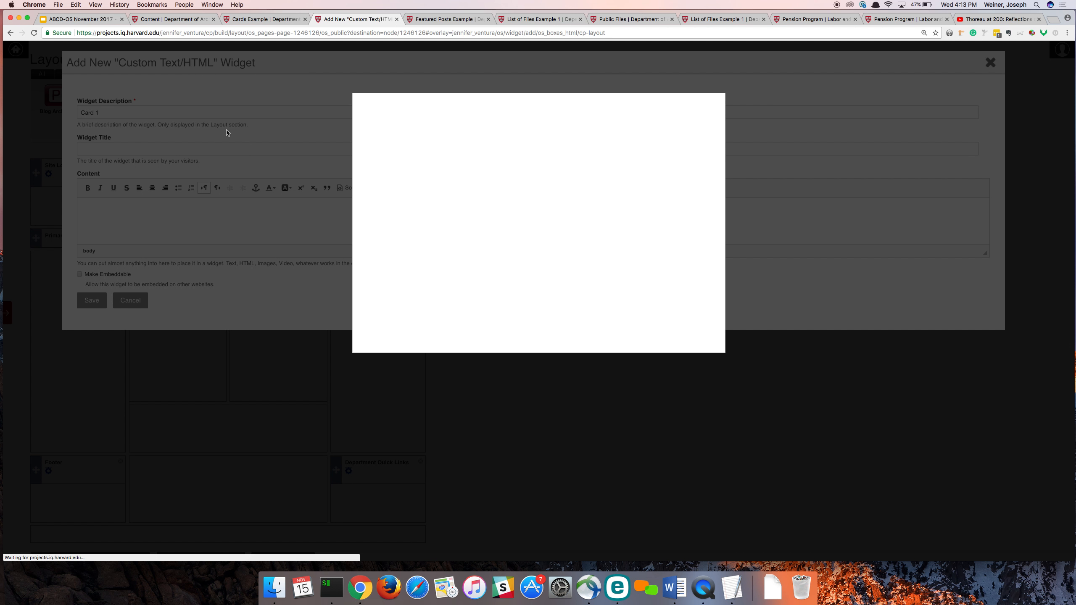
- Open the Cards Example layout page in a second new tab and switch to it
click(263, 19)
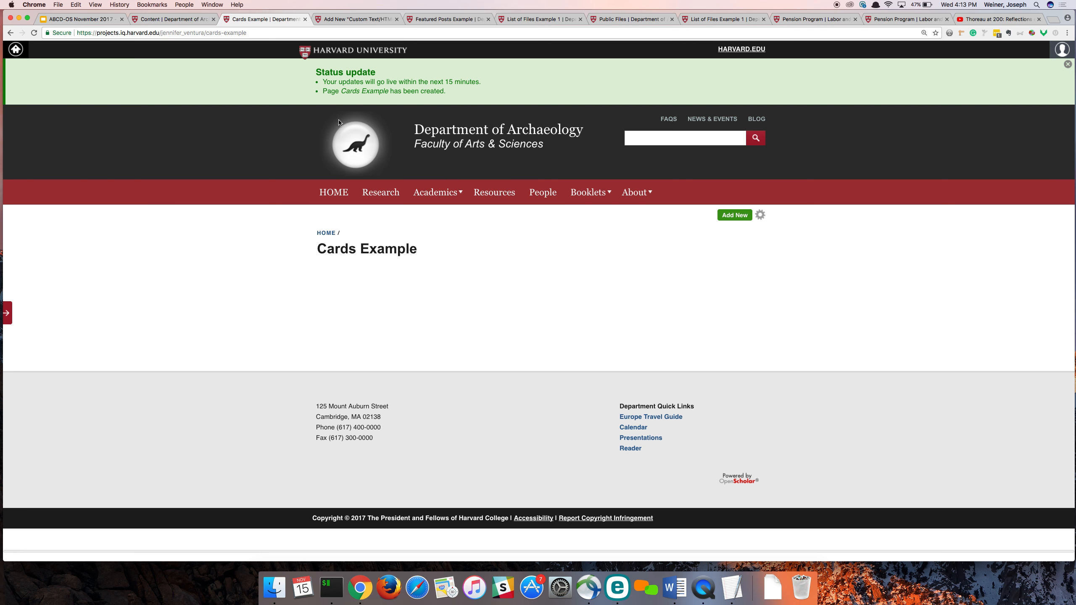
click(753, 218)
click(735, 216)
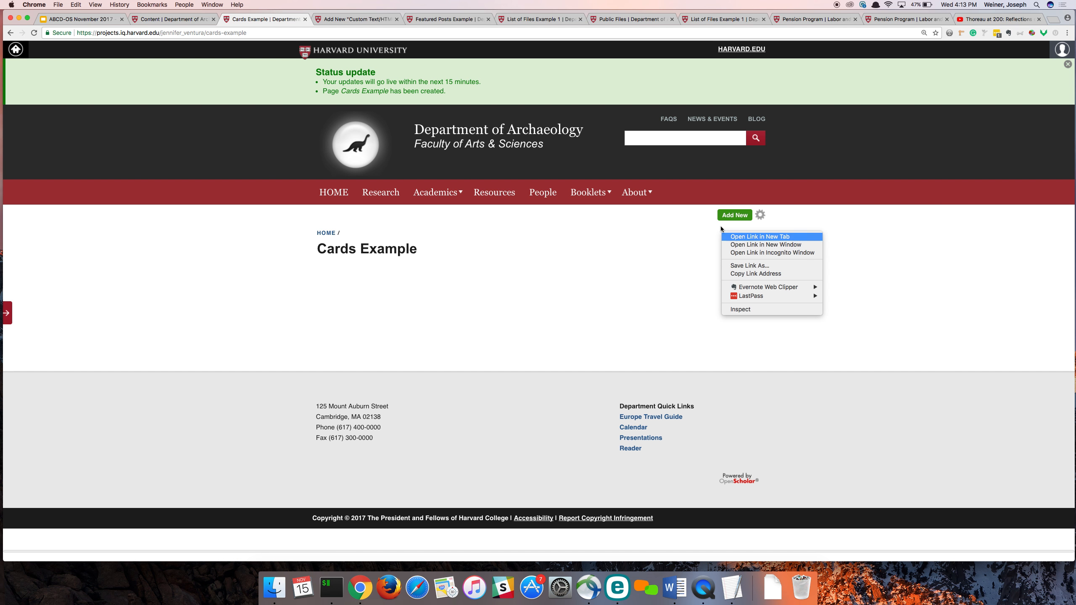
super+click(720, 226)
click(327, 19)
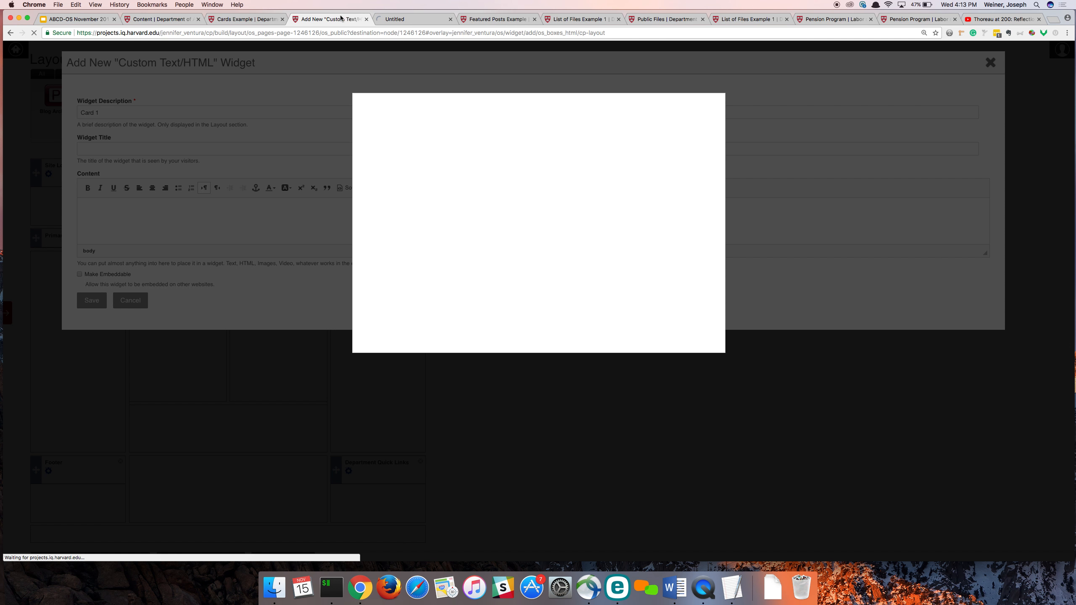
click(412, 21)
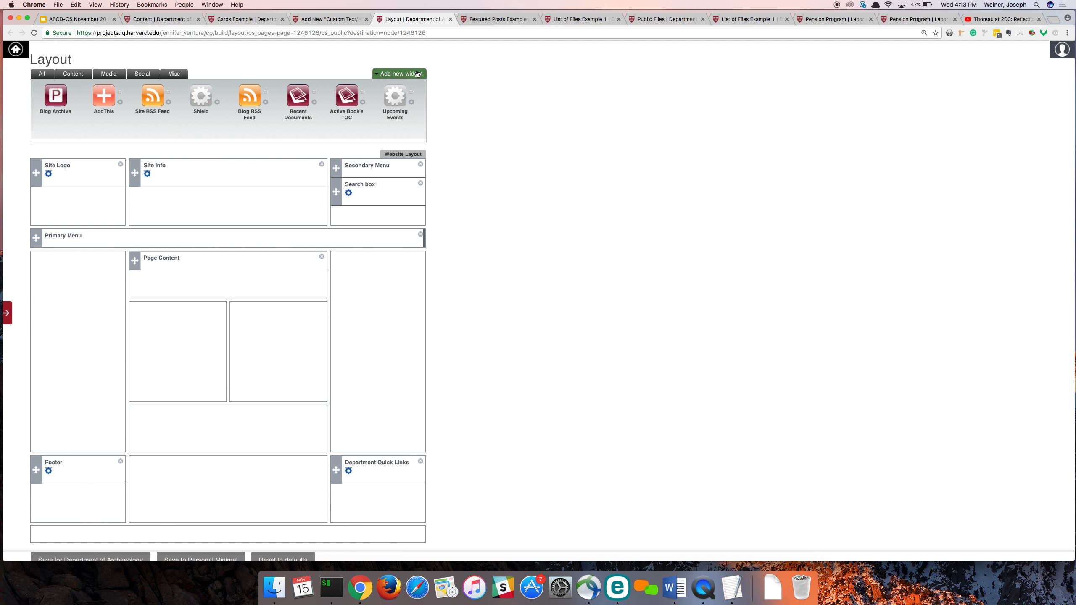
- Start another Custom Text/HTML widget with the description "Card 2"
click(402, 74)
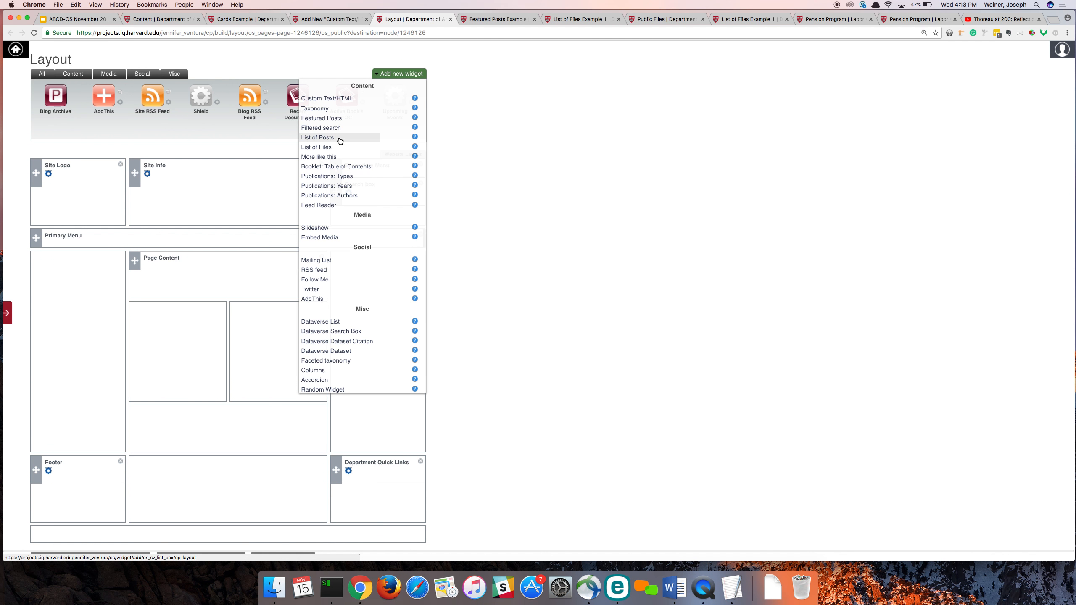
click(335, 100)
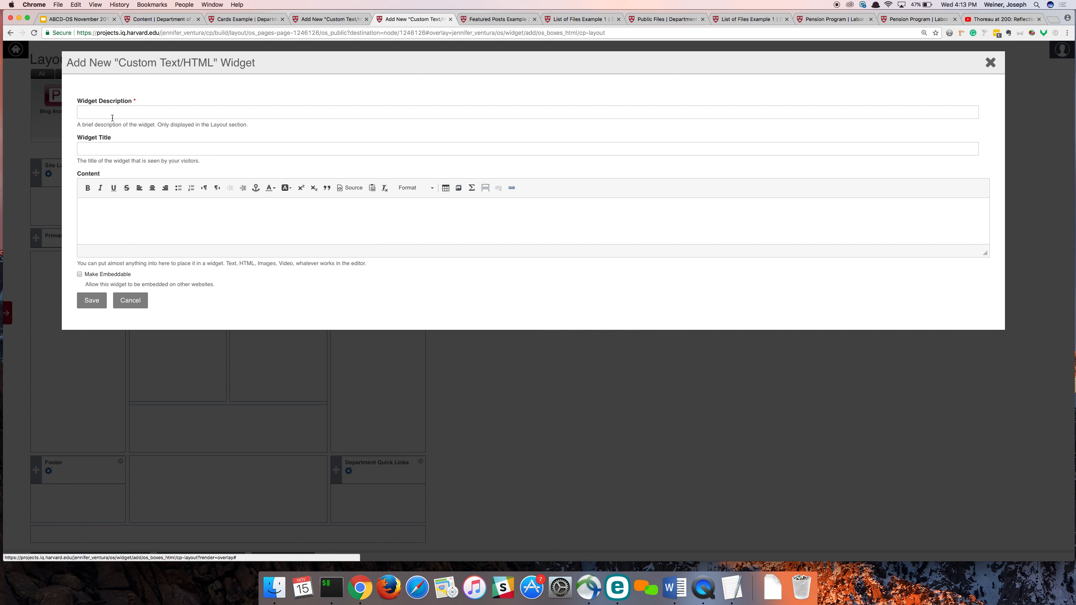
click(112, 118)
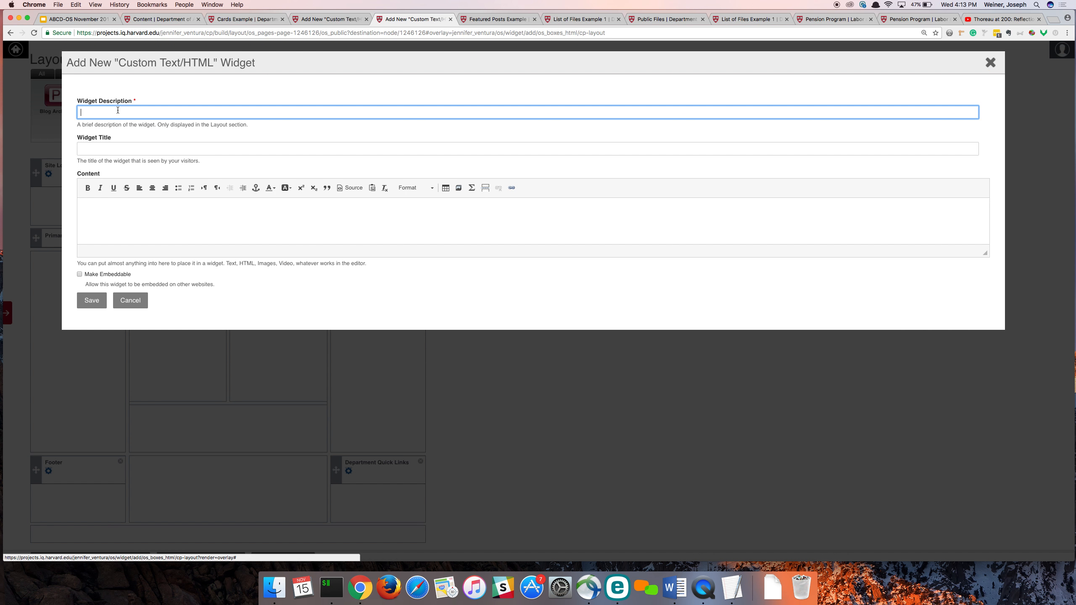
text(Card)
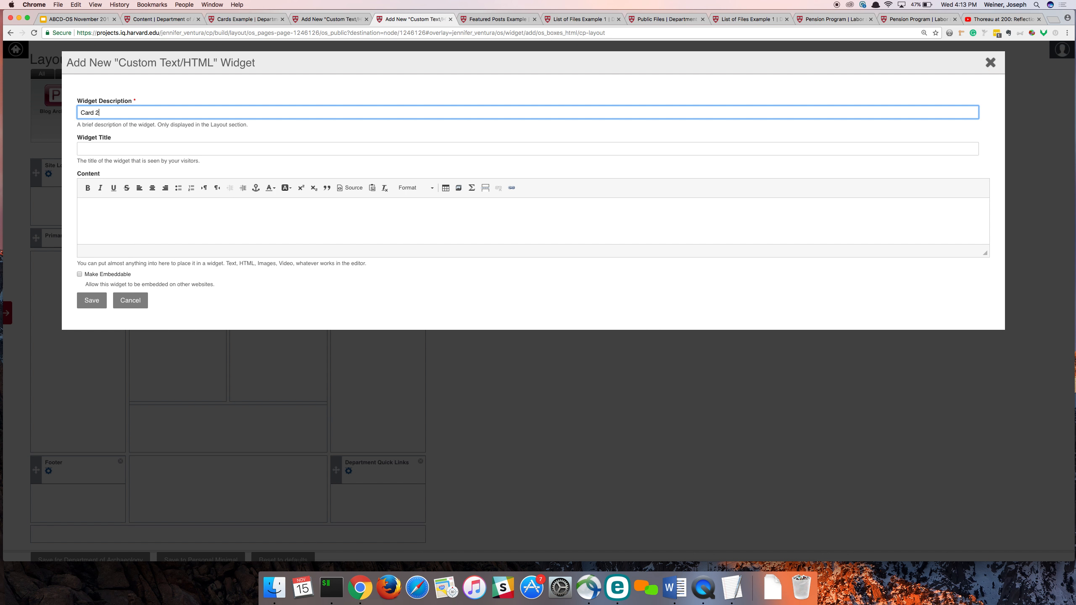
text( 2)
- Upload bees.jpg as media for the Card 2 content, replacing the existing file
click(108, 204)
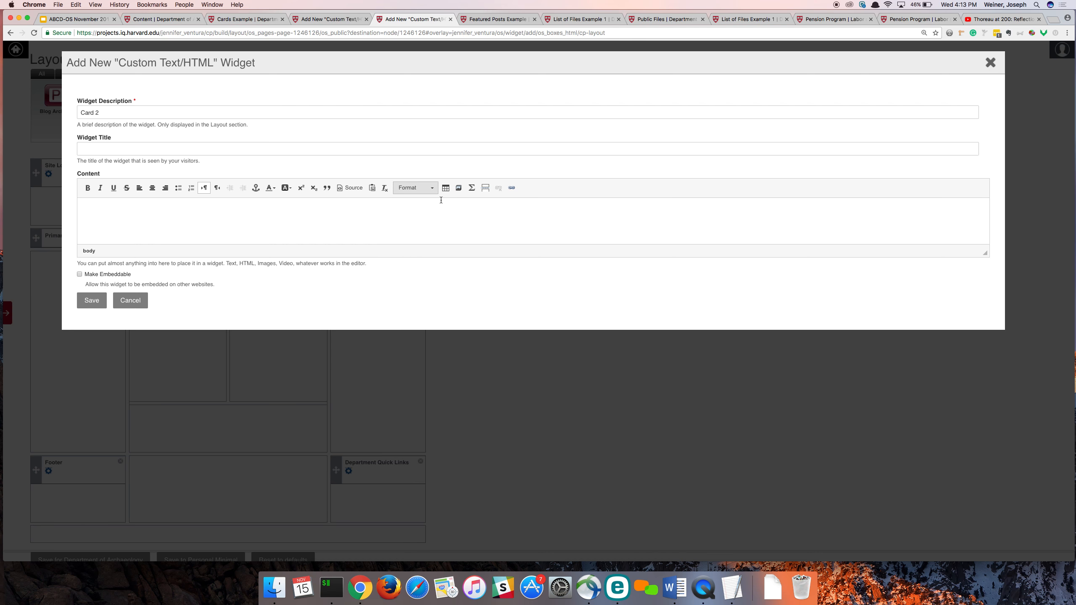
click(458, 188)
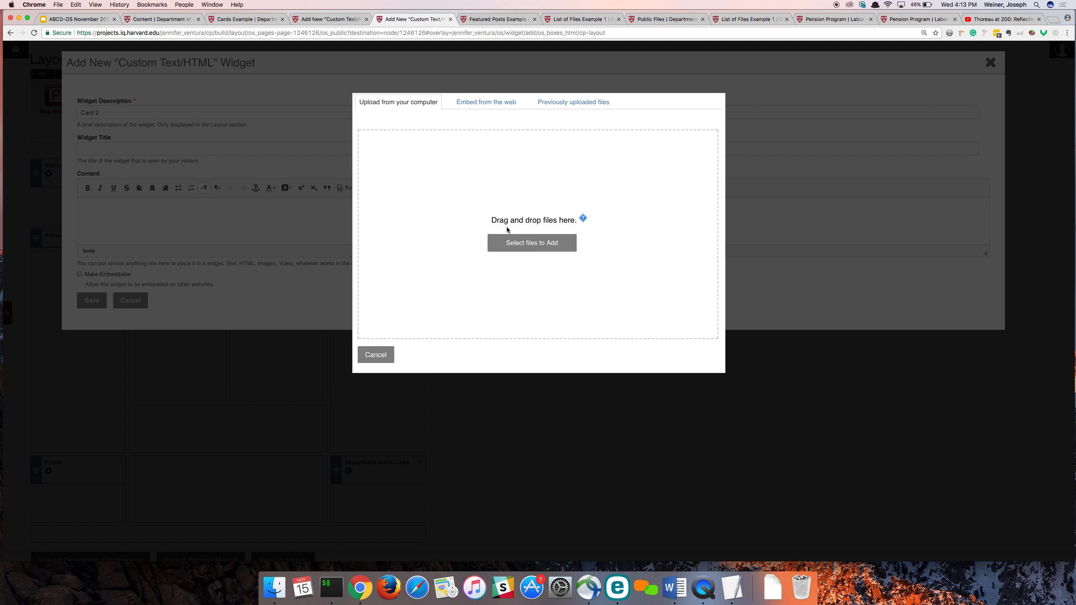
click(513, 245)
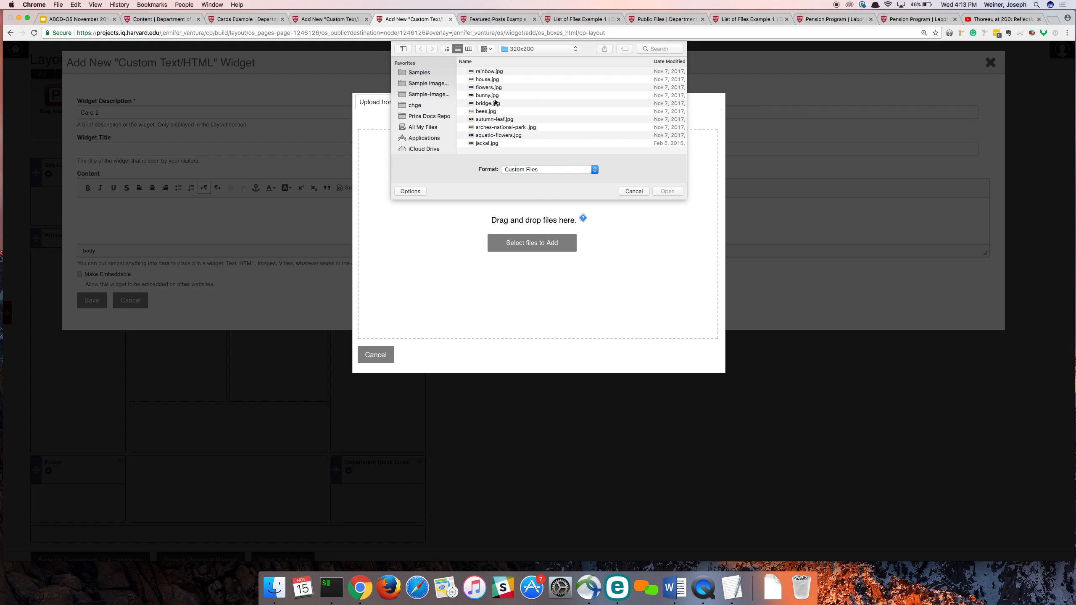
click(487, 111)
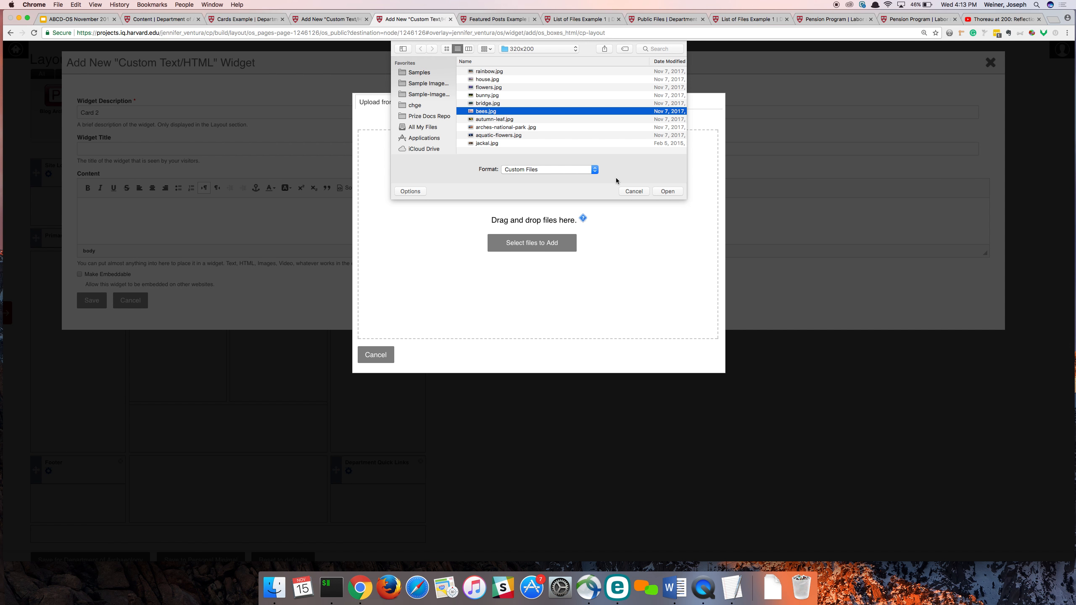
click(667, 191)
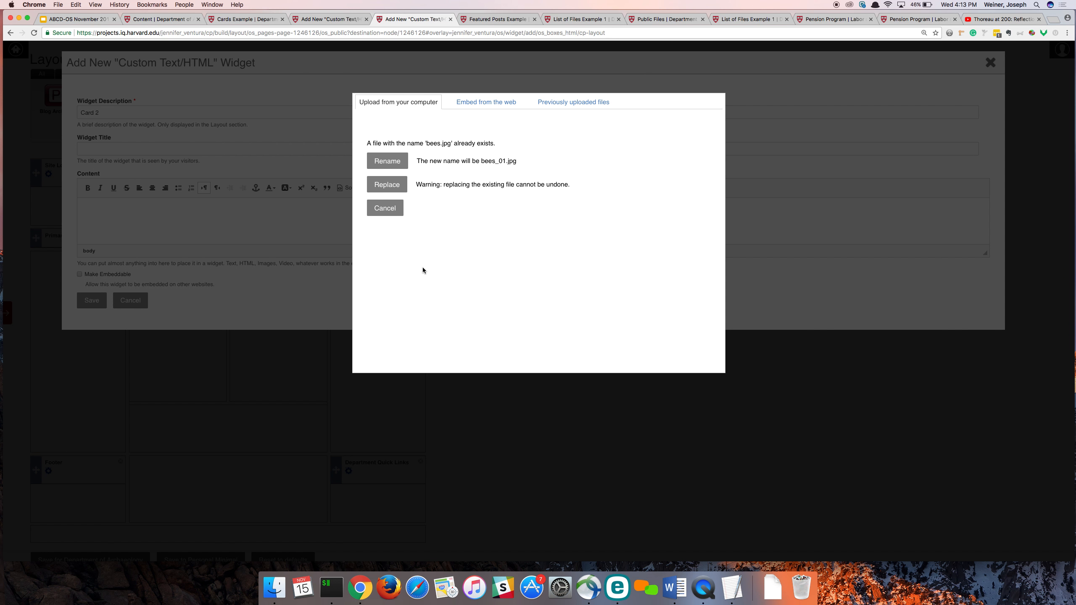
click(387, 185)
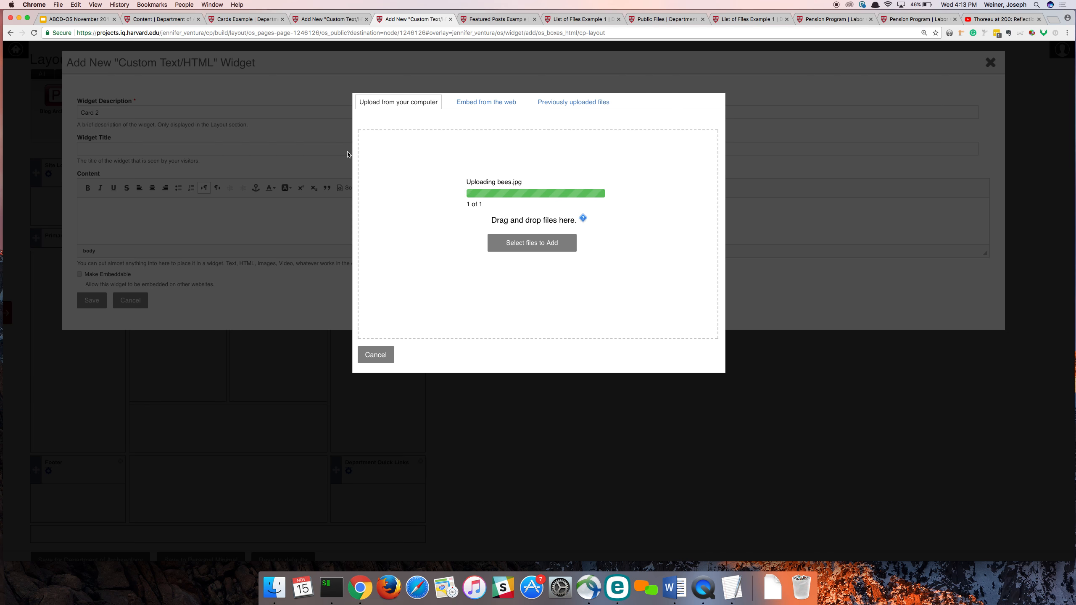
- Embed rainbow.jpg in the Card 1 content and add the lines "Page 1" and "here is the text" below it
click(334, 20)
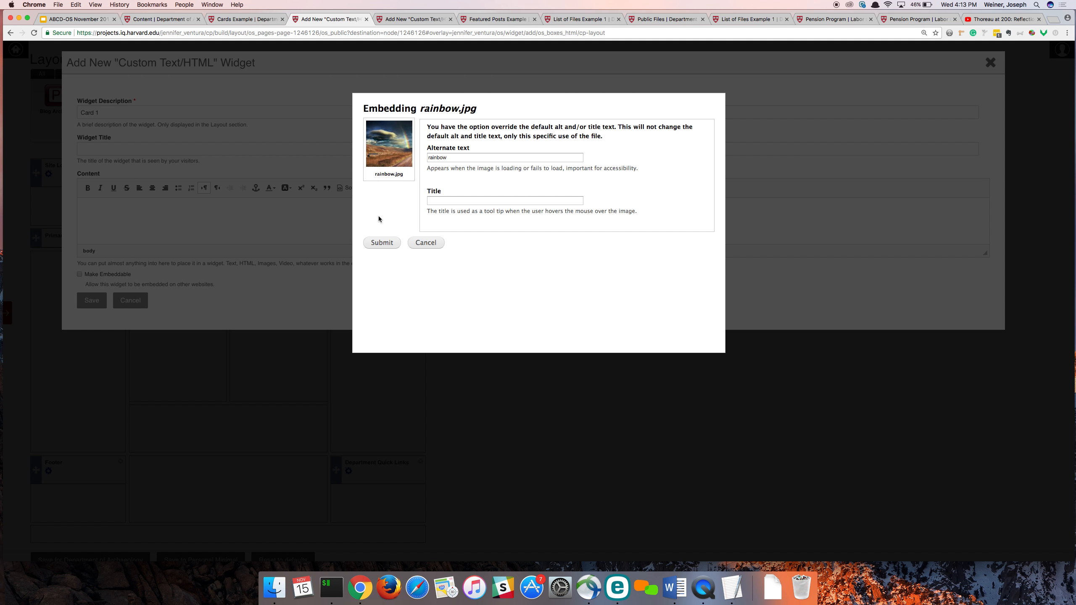
click(380, 244)
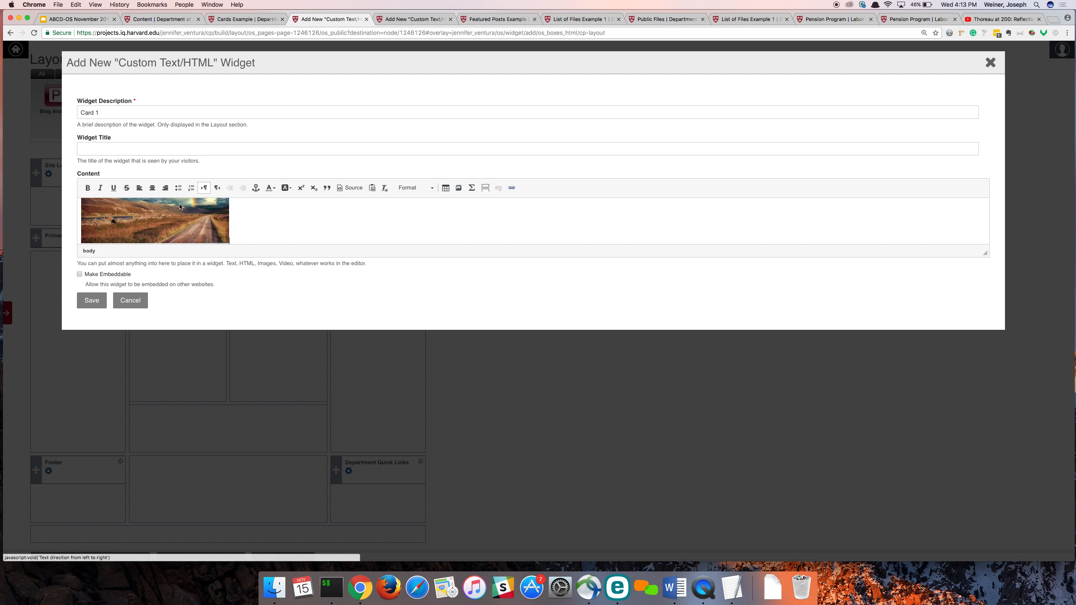
scroll(261, 209, down, 3)
click(274, 194)
key(Return)
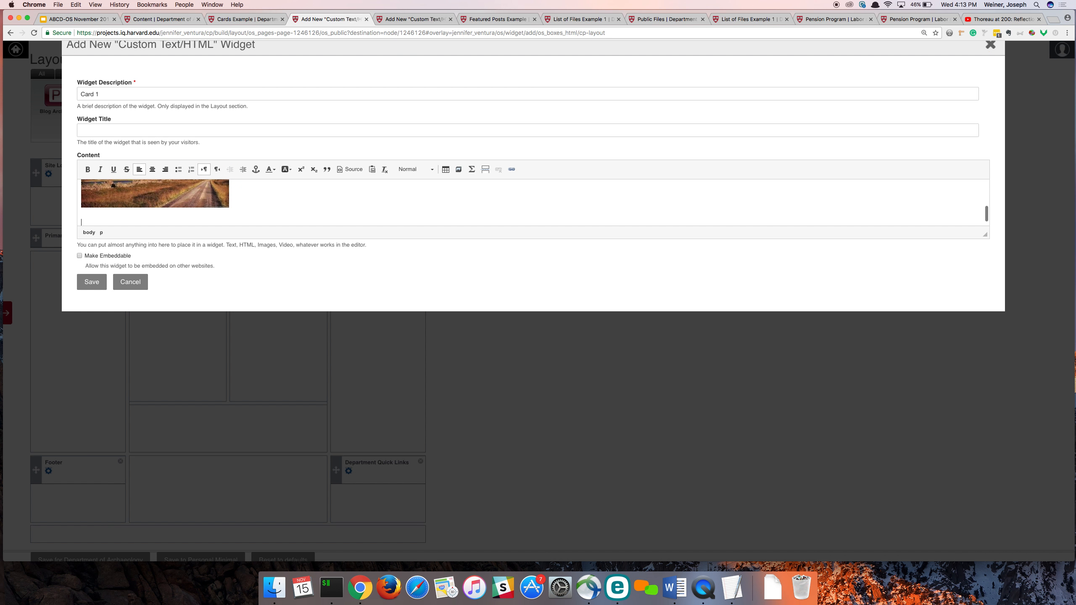
text(Pager 1)
key(Return)
text(here is teh)
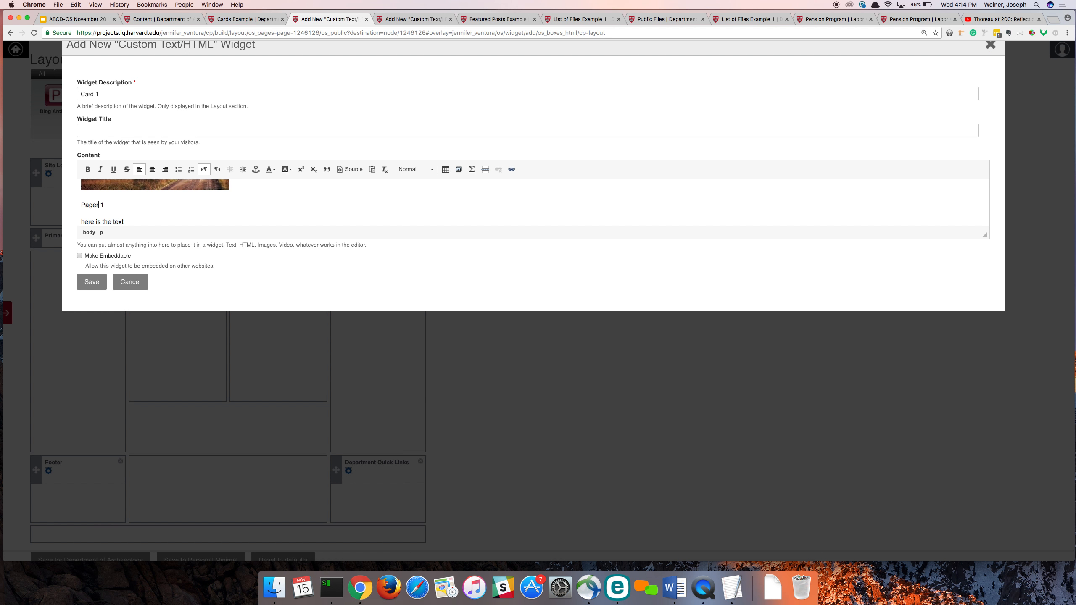
key(BackSpace)
- Format the "Page 1" line as Heading 2
triple_click(88, 205)
click(403, 169)
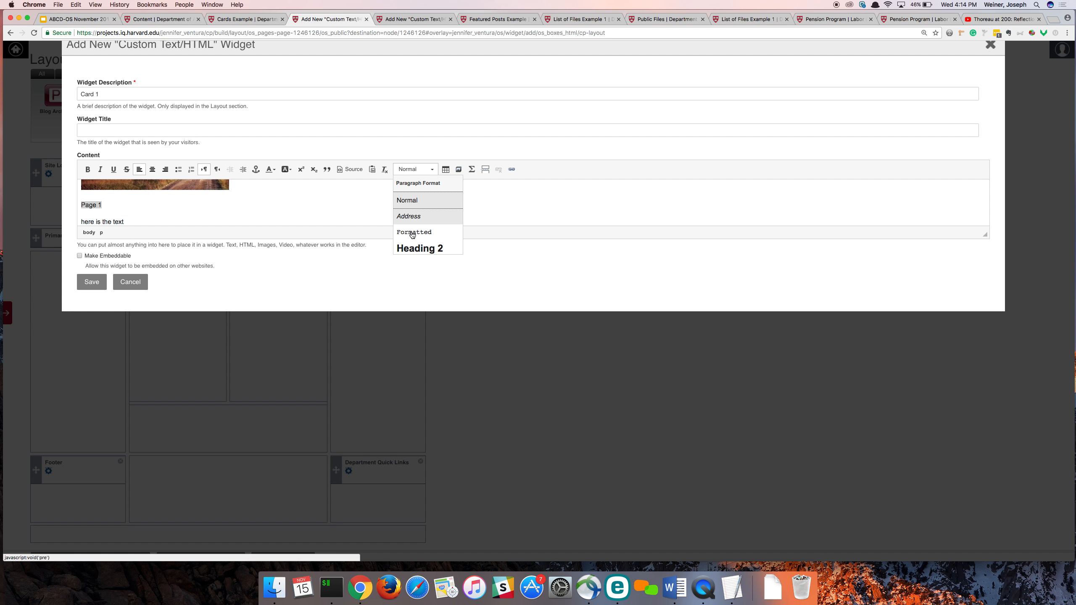
click(422, 248)
scroll(297, 221, down, 1)
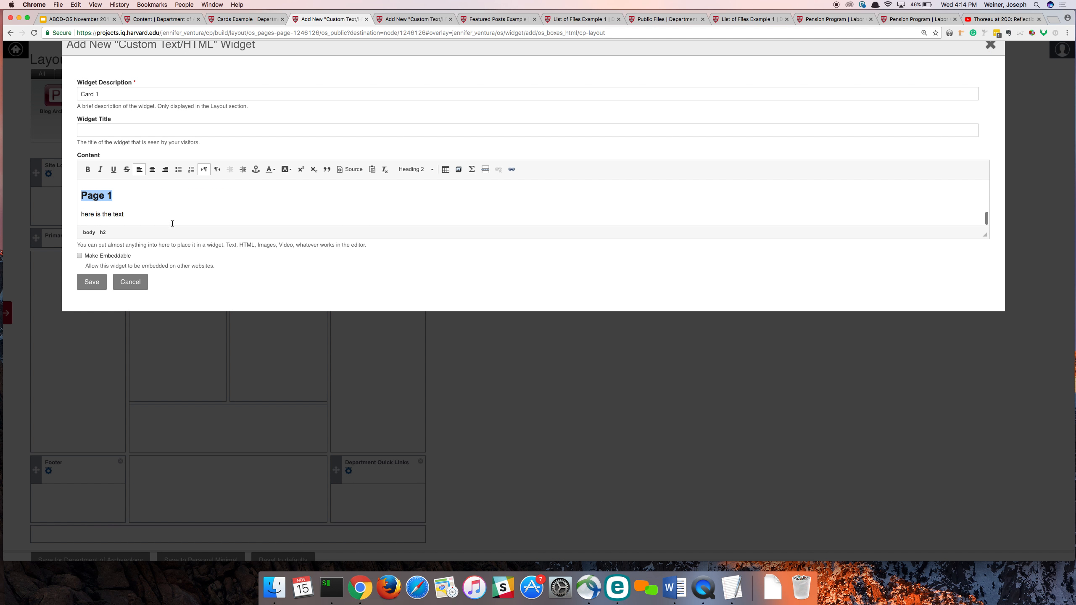
- Extend the Card 1 body paragraph by repeating "here is the text." many times on the same line
click(155, 216)
triple_click(129, 214)
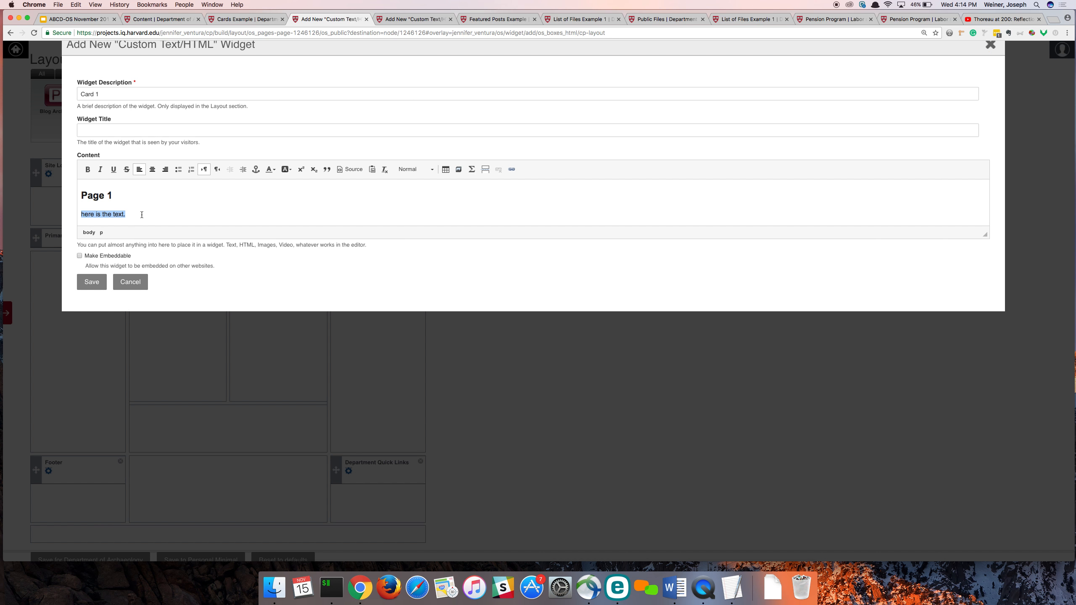
click(142, 215)
key(super+v)
key(super+v)
key(super+v)
key(super+v)
key(super+v)
key(super+v)
key(super+v)
key(super+v)
key(super+v)
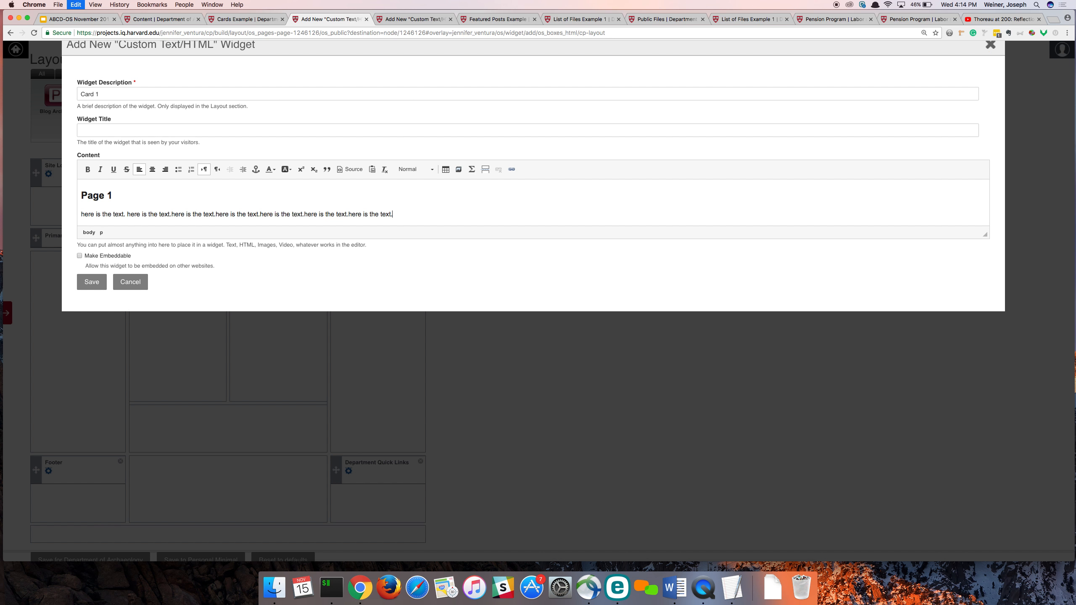
key(super+v)
key(super+v)
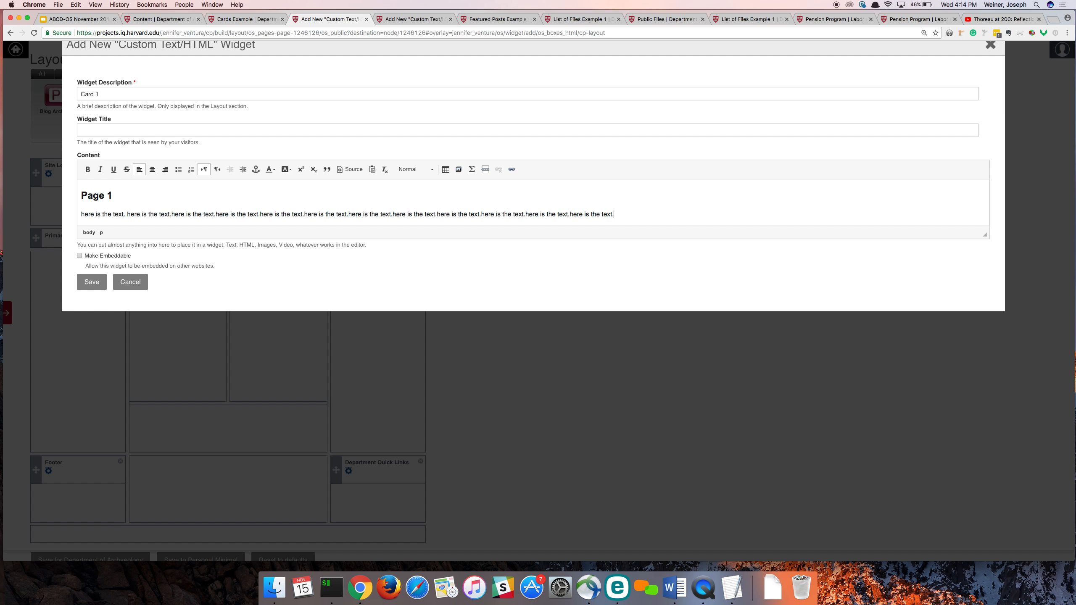
- Give bees.jpg the alt text "bees" and embed it in the Card 2 content
click(409, 20)
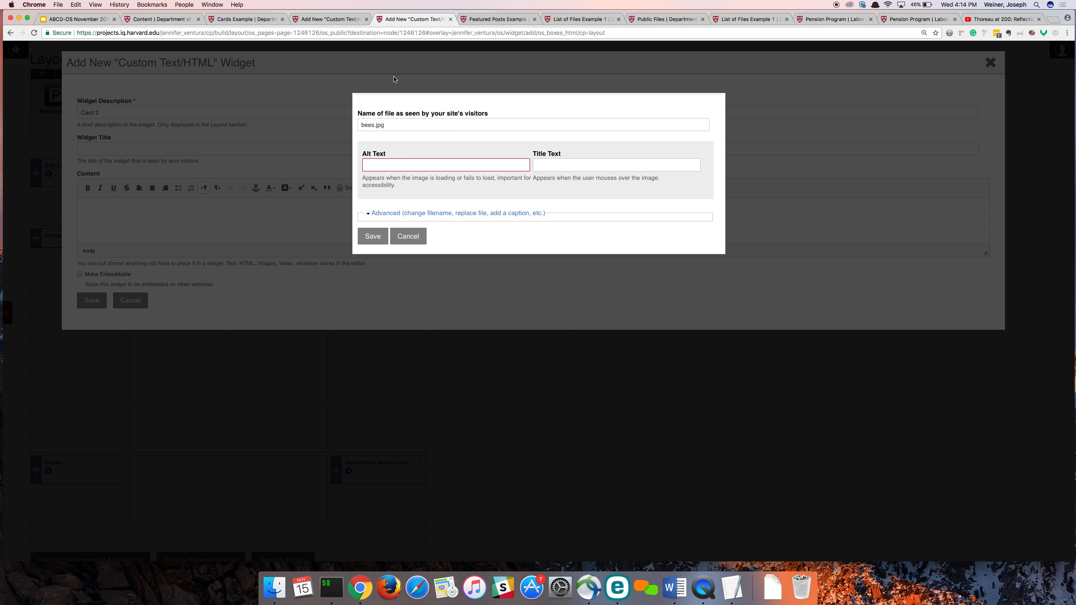
click(392, 165)
text(bees)
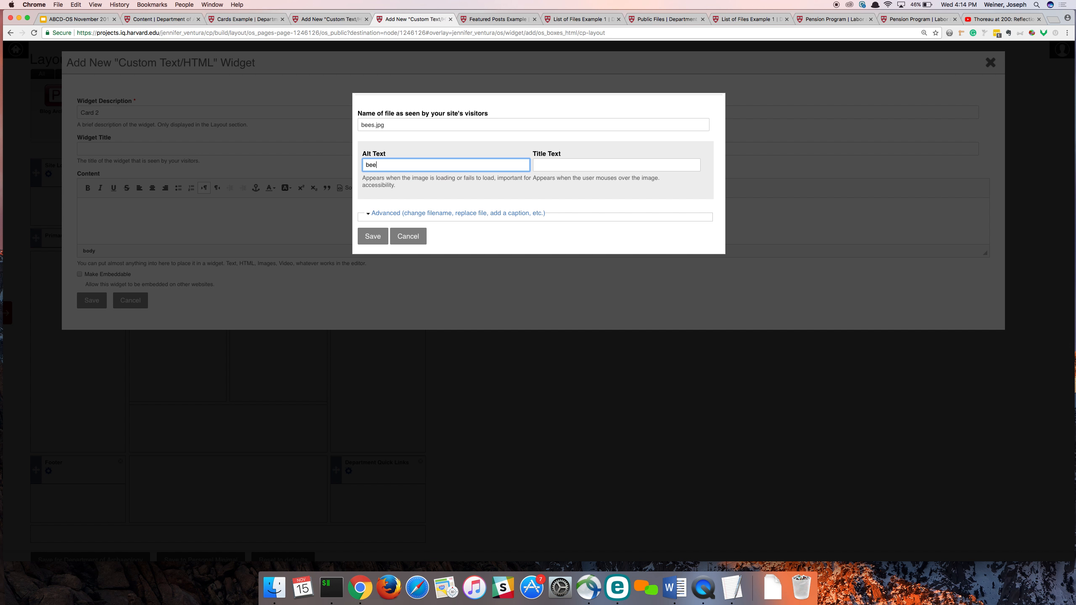
click(369, 236)
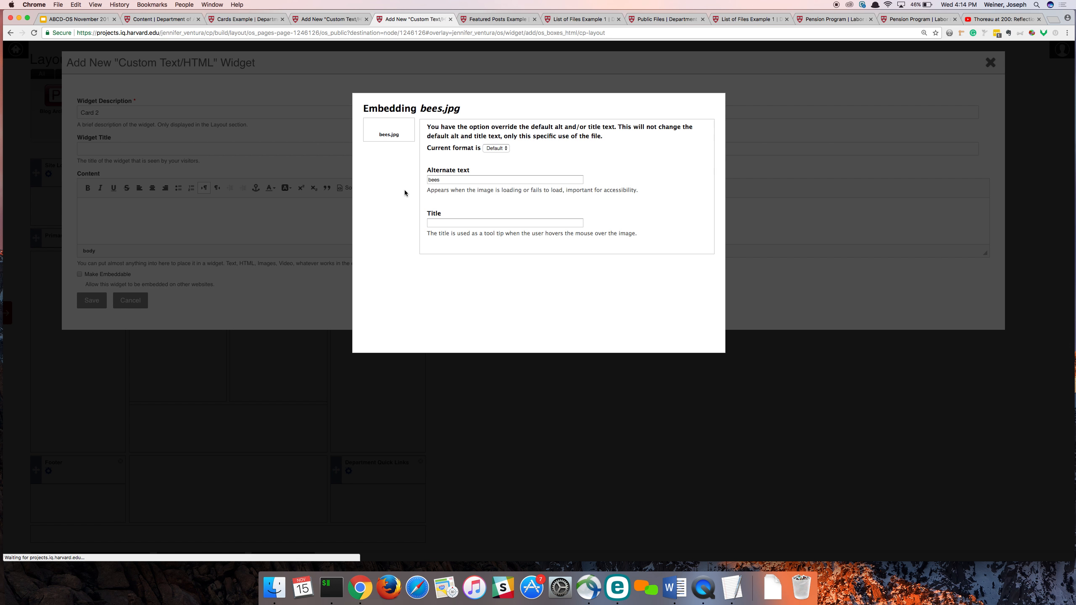
click(383, 243)
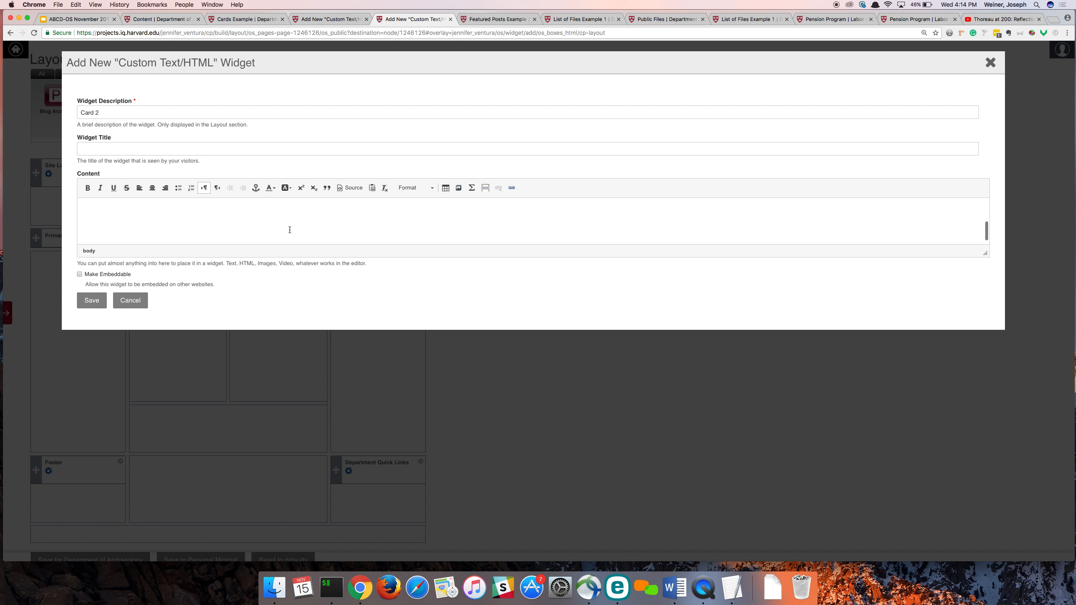
- Copy the "Page 1" heading and its paragraph from the Card 1 content to below the bees image in Card 2
click(331, 19)
drag(82, 196, 661, 238)
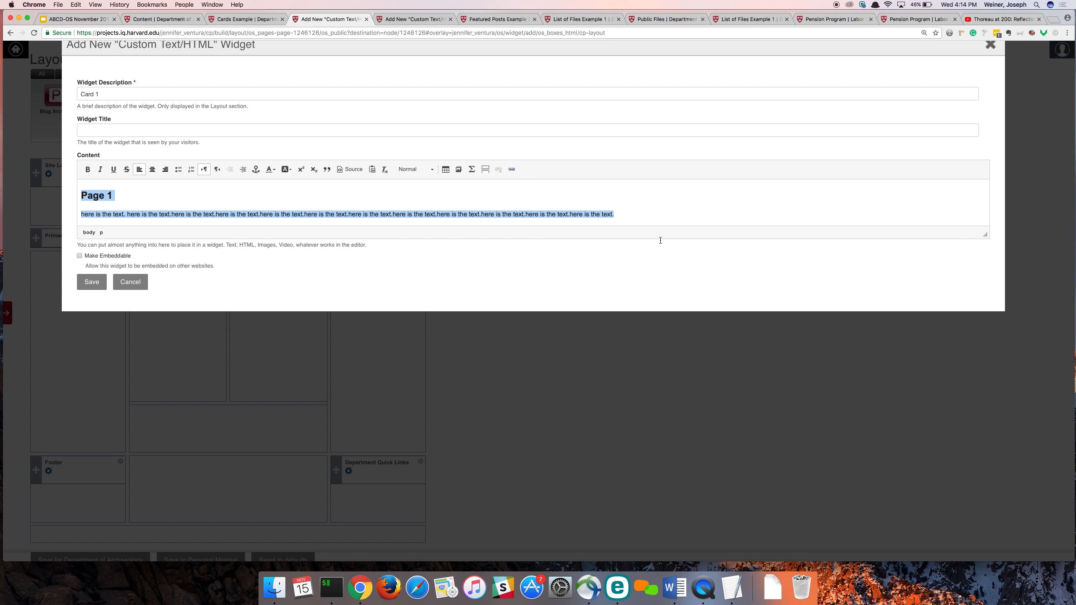
click(425, 23)
text(Page 1 here is the text. here is the text.here is the text.here is the text.here is the text.here is the text.here is the text.here is the text.here is the text.here is the text.here is the text.here is the text.)
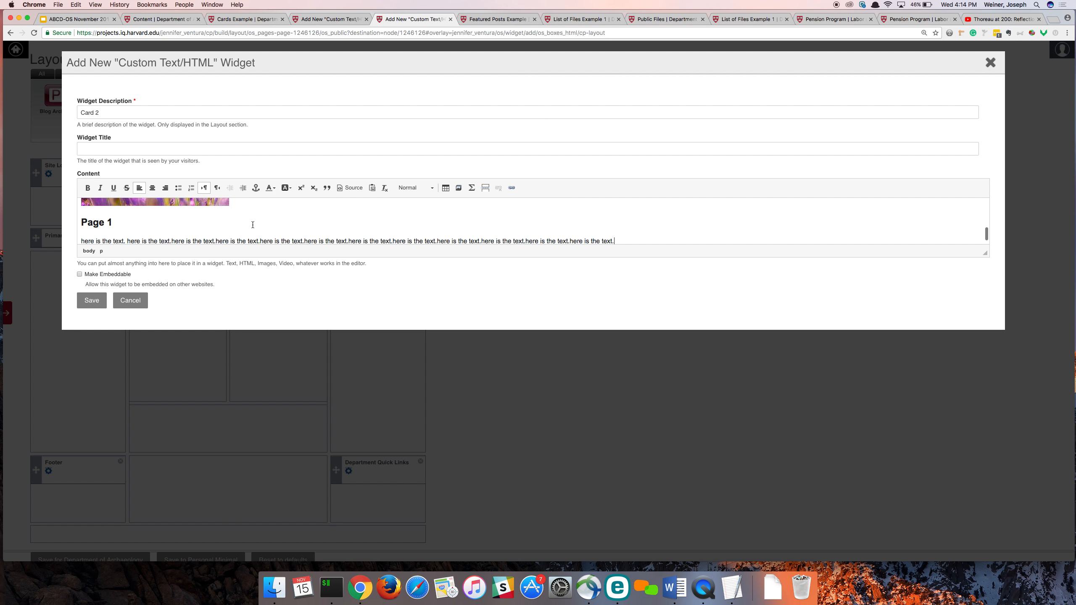
- Change the heading in the Card 2 content to "Page 2" and save the widget
click(120, 223)
key(BackSpace)
text(2)
scroll(221, 215, up, 1)
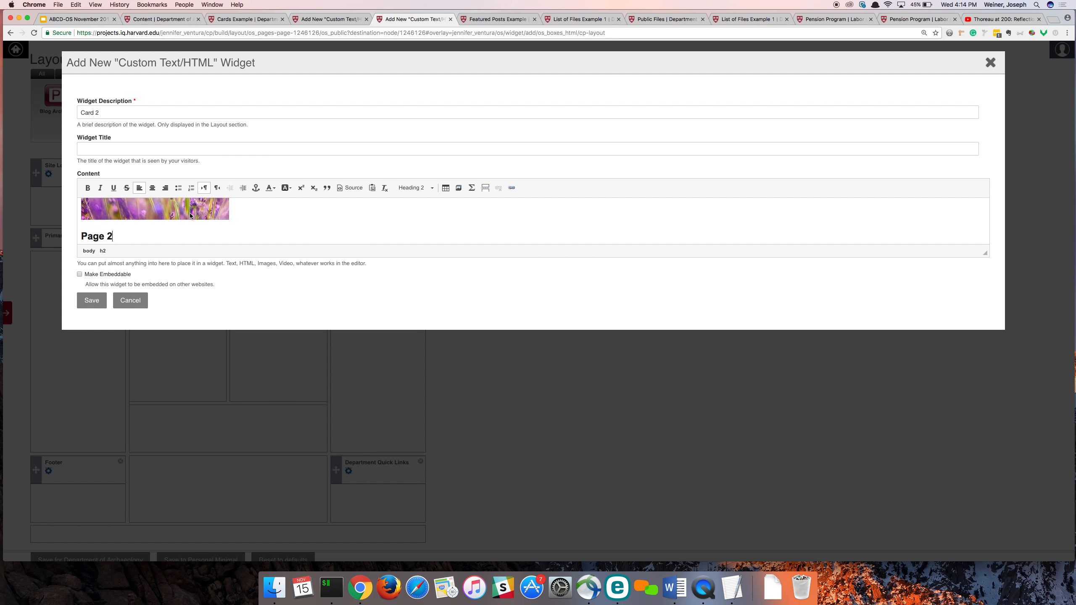
scroll(177, 227, down, 3)
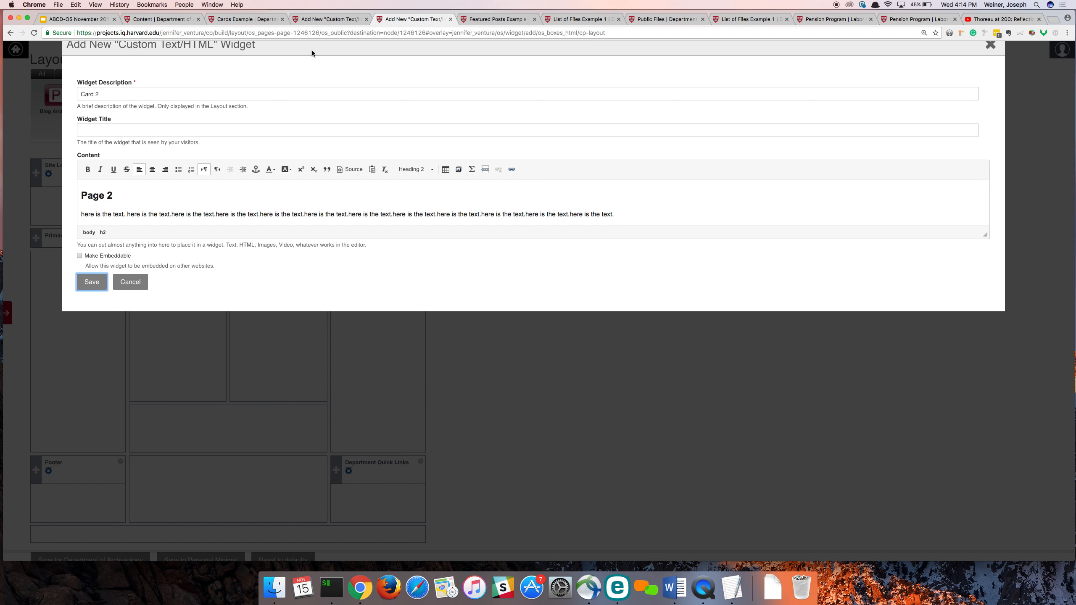
- Start another Custom Text/HTML widget from the layout page with the description "Card 3"
click(306, 19)
click(244, 22)
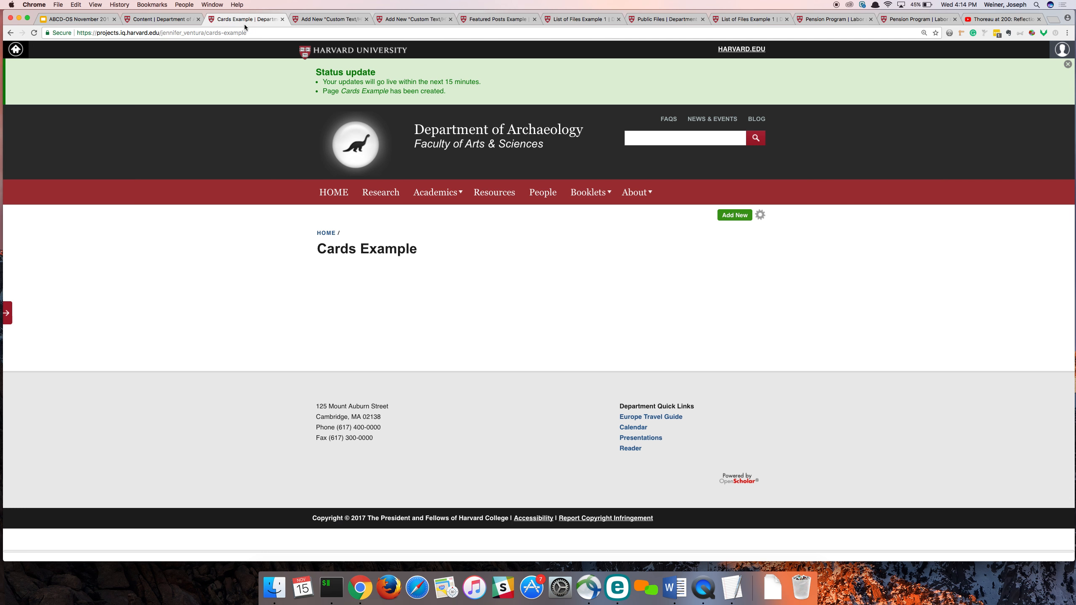
click(398, 18)
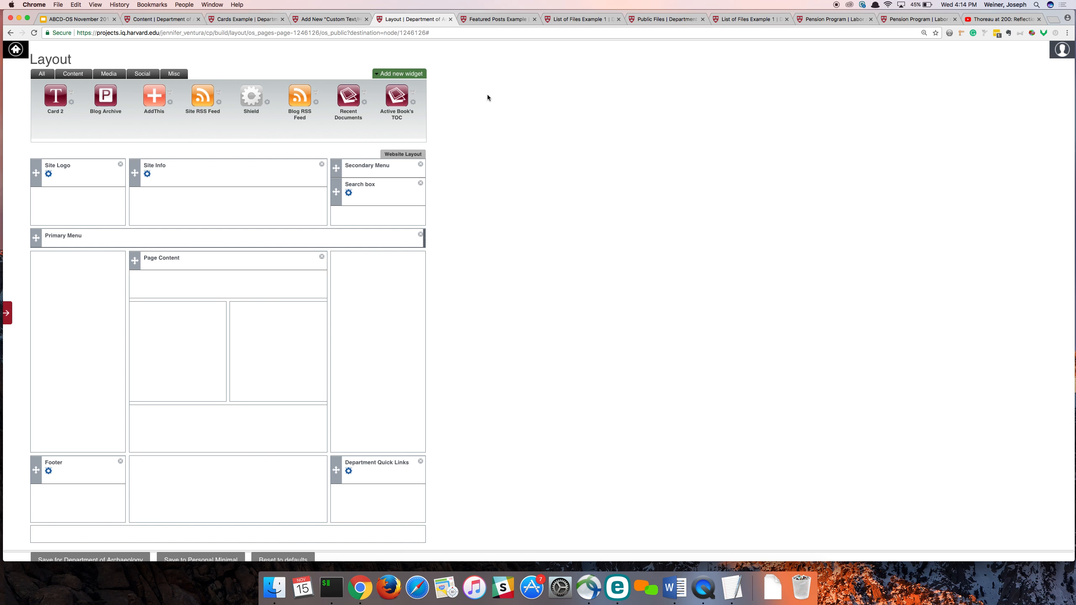
click(408, 74)
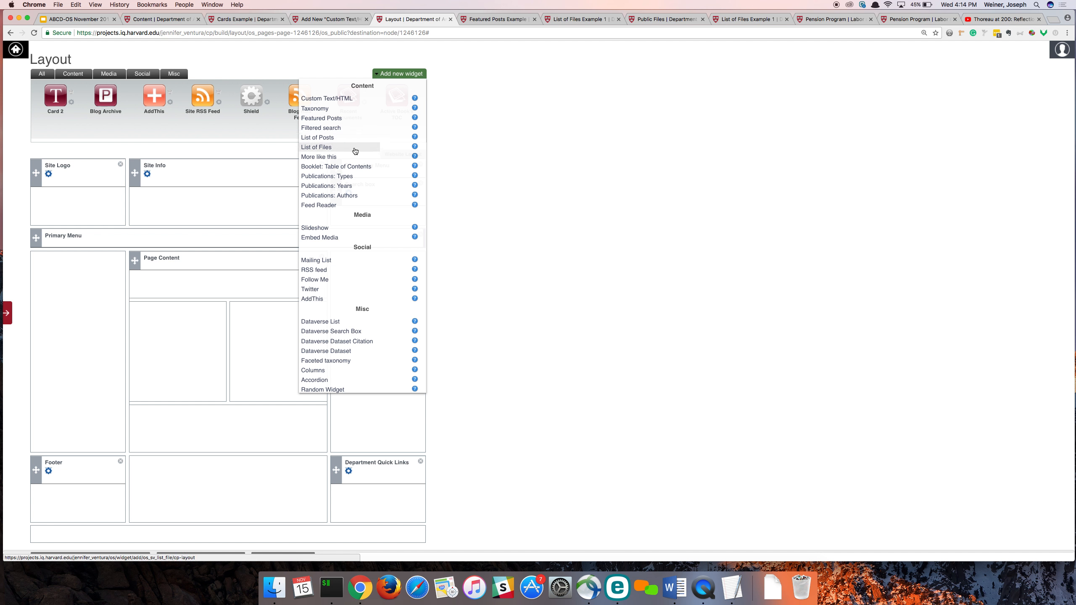
click(350, 104)
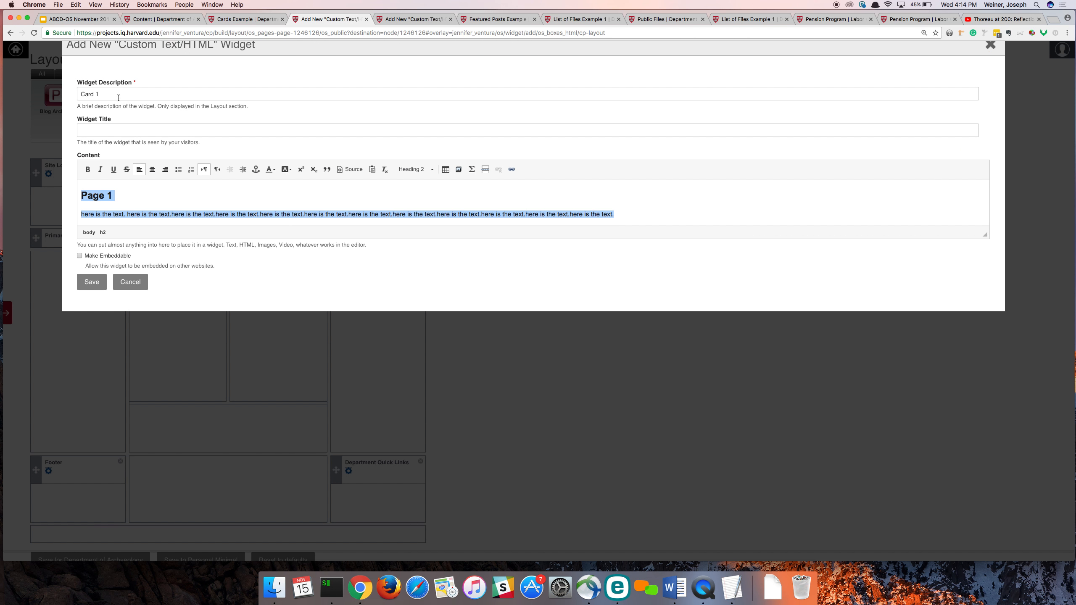
click(119, 98)
key(super+a)
key(super+c)
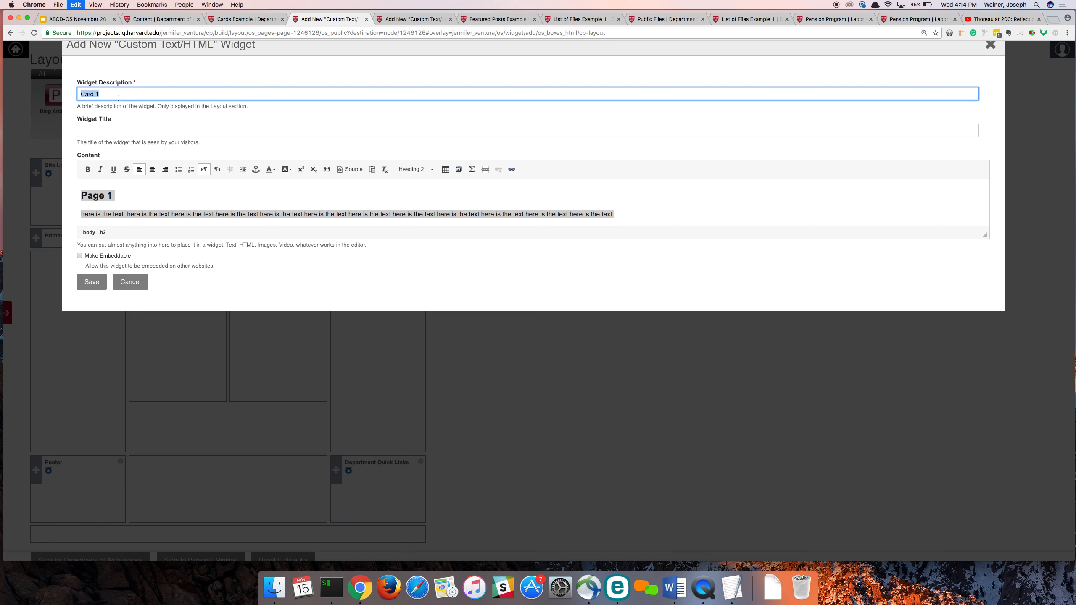
click(418, 20)
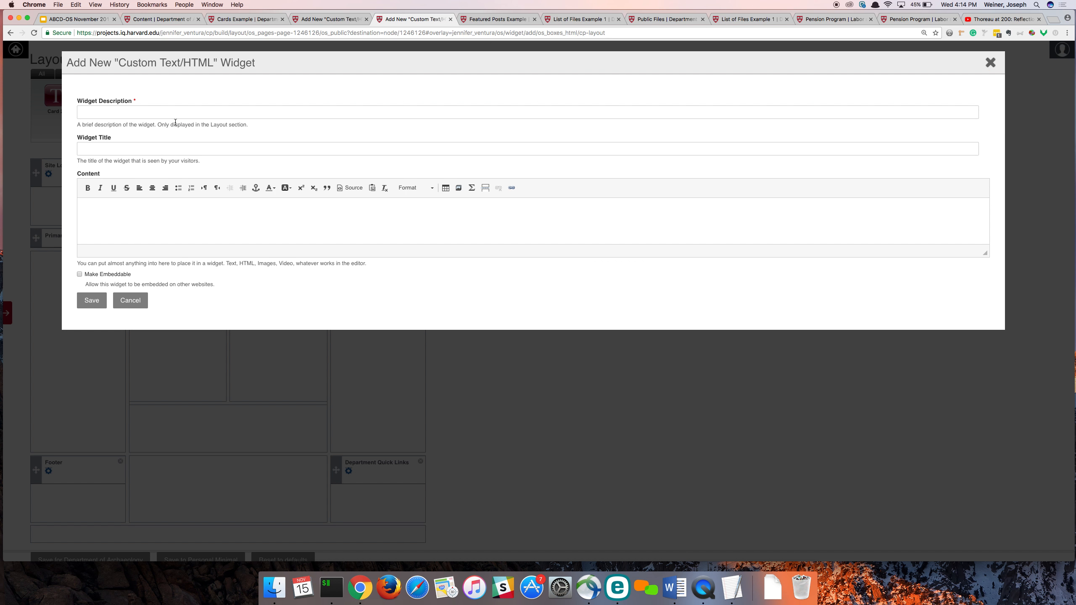
click(116, 115)
key(super+v)
key(BackSpace)
text(3)
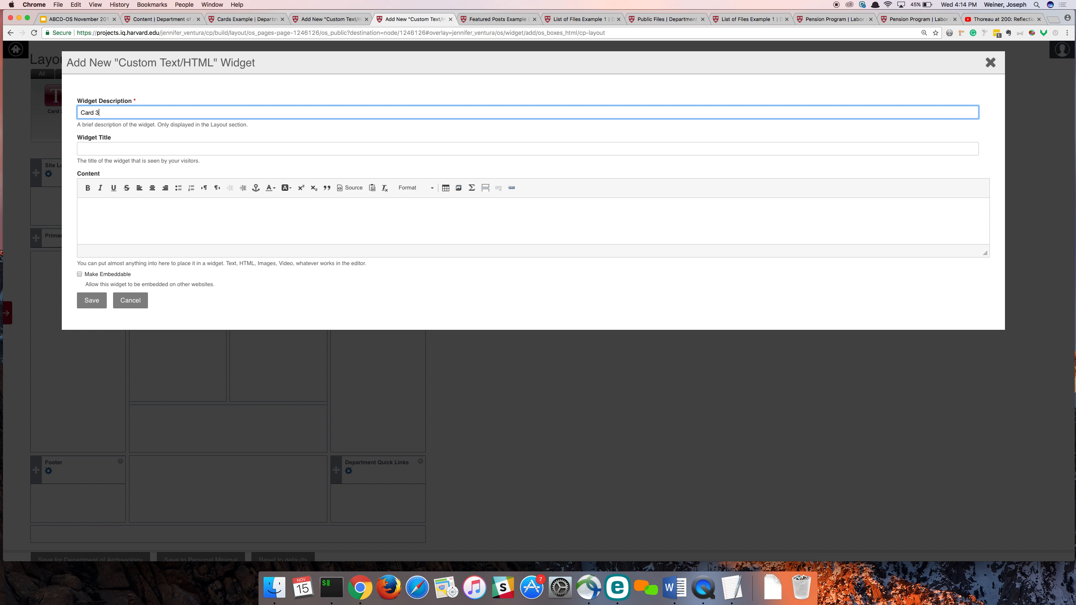
- Upload aquatic-flowers.jpg from the 320x200 folder as media for the Card 3 content
click(121, 207)
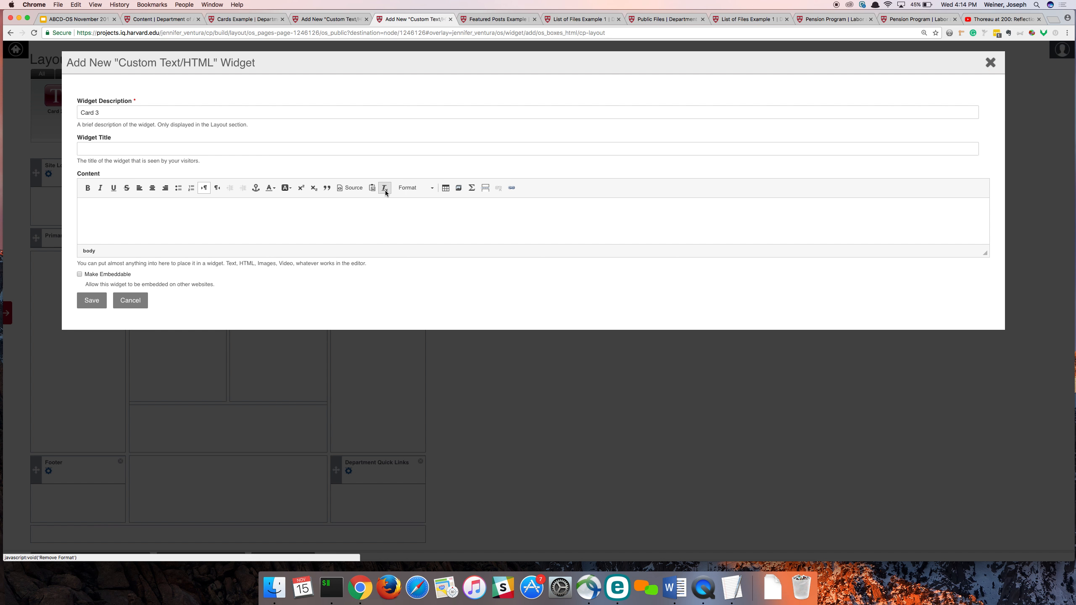
click(461, 192)
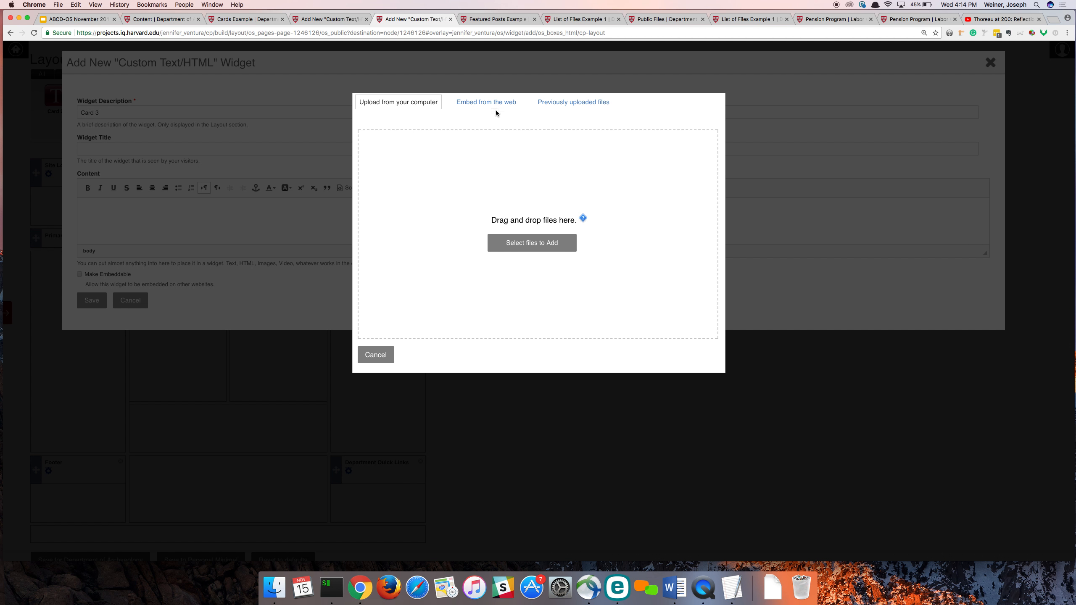
click(545, 246)
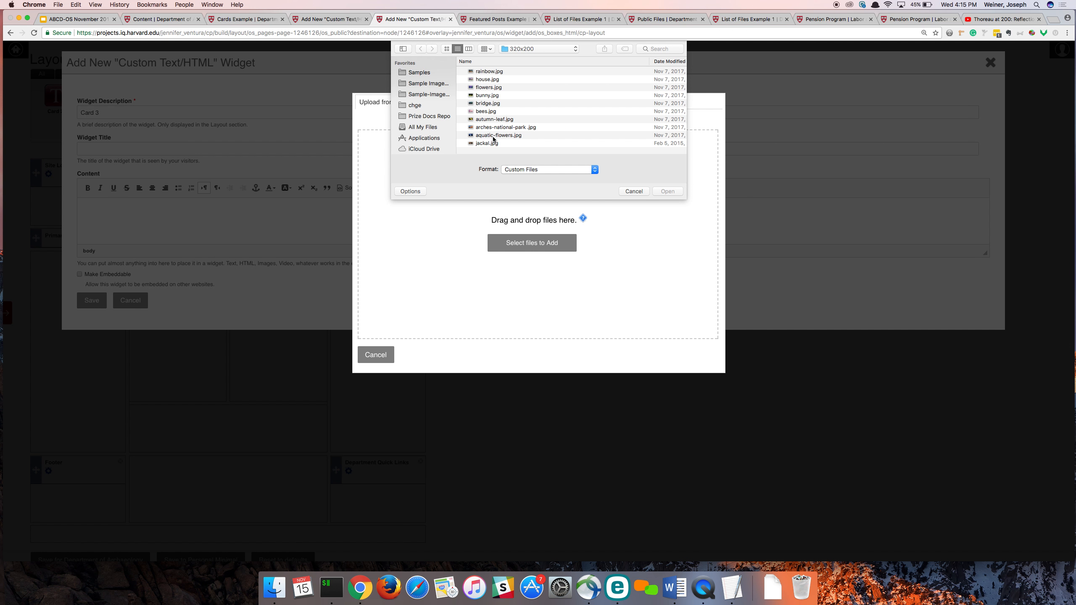
click(493, 138)
click(670, 192)
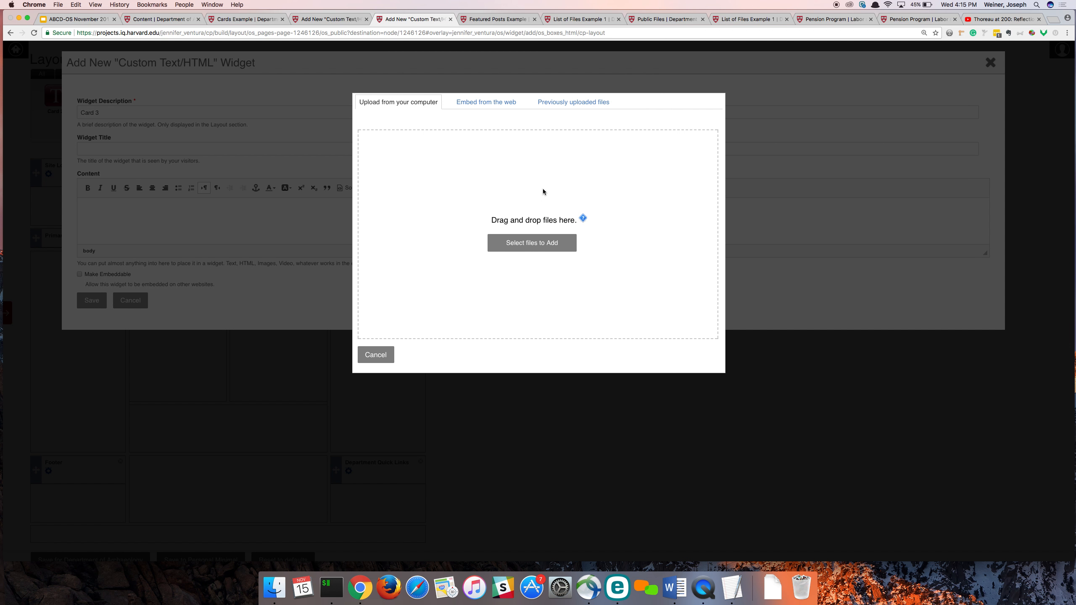
click(389, 192)
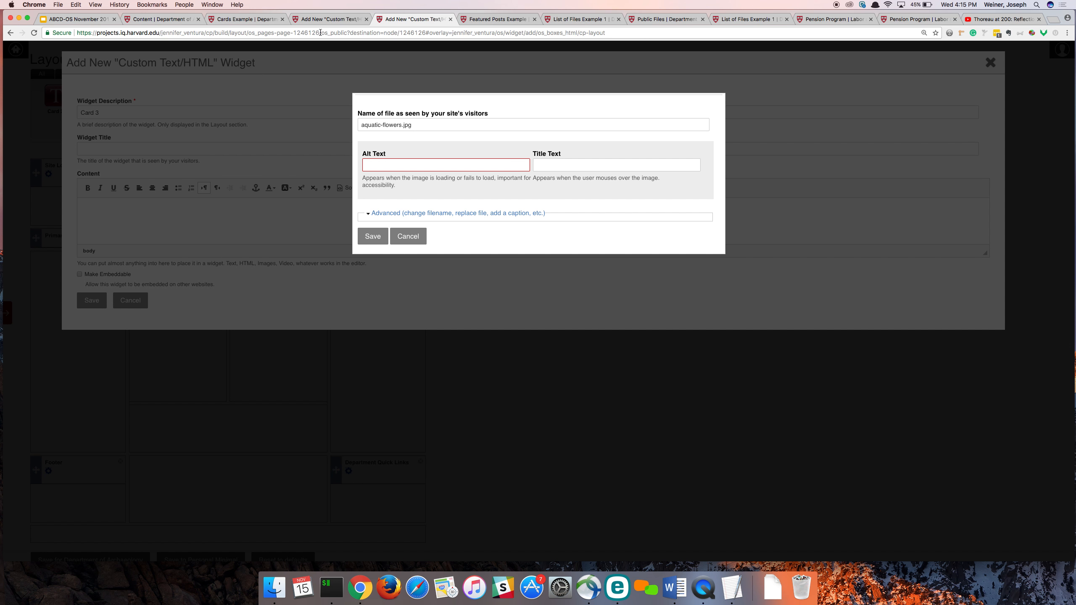
- Give aquatic-flowers.jpg the alt text "flowers" and embed it in the Card 3 content
click(319, 24)
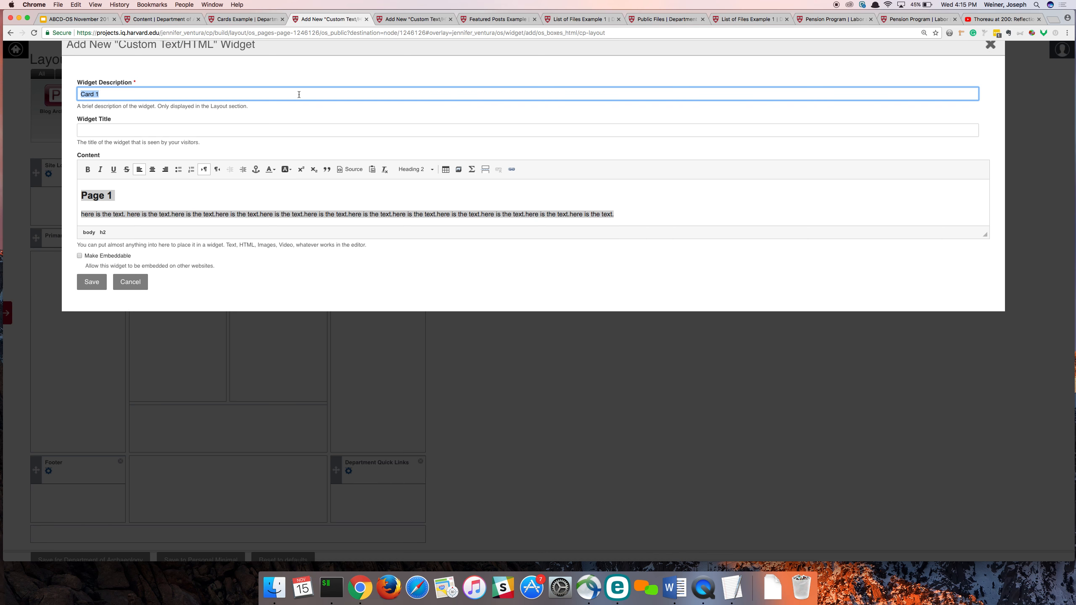
click(427, 19)
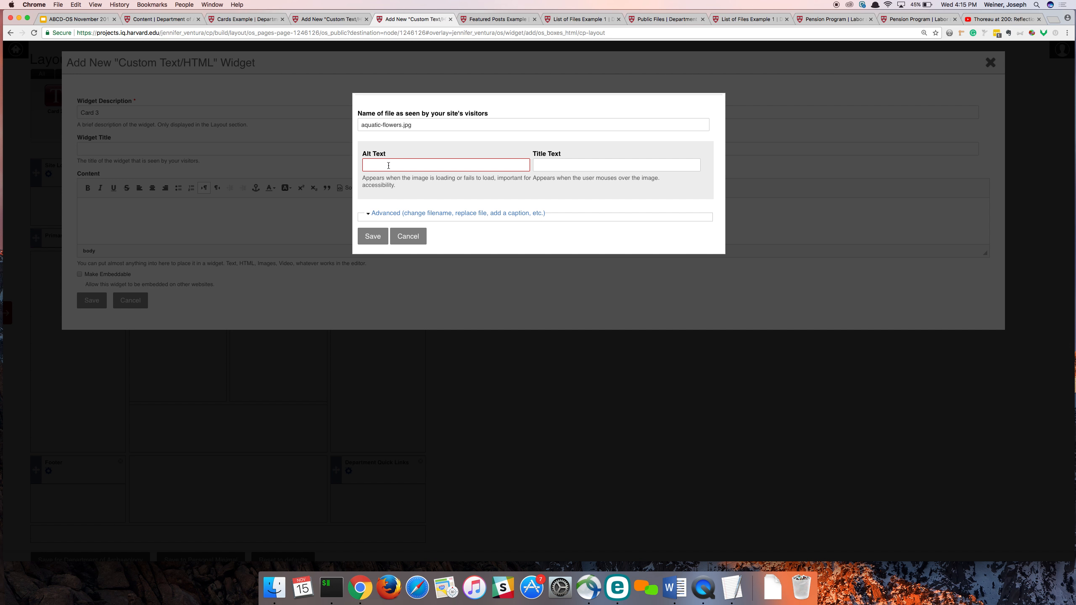
click(388, 165)
text(flowers)
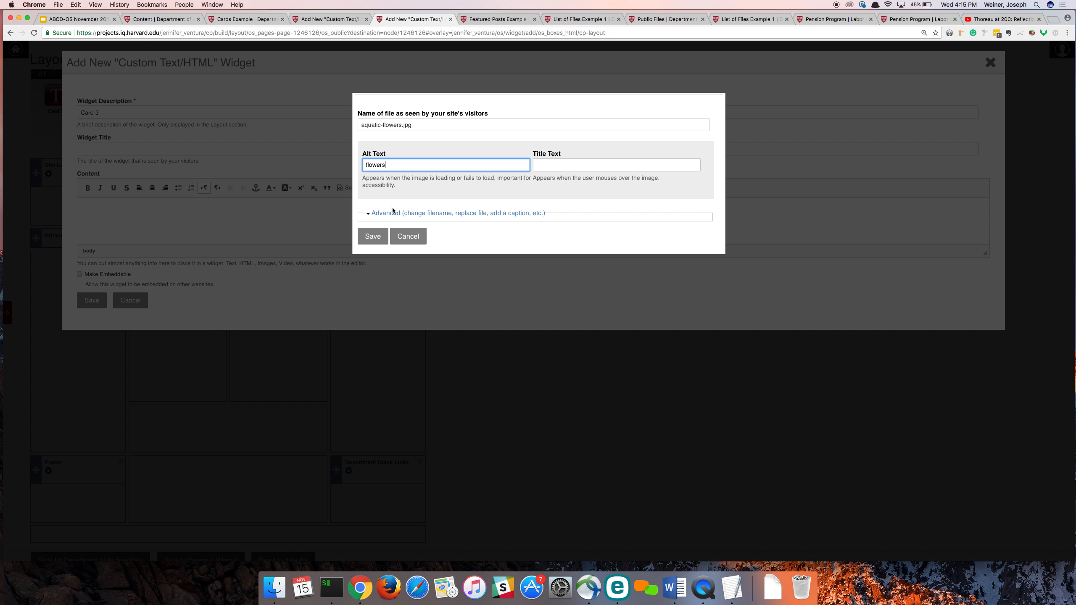
click(370, 236)
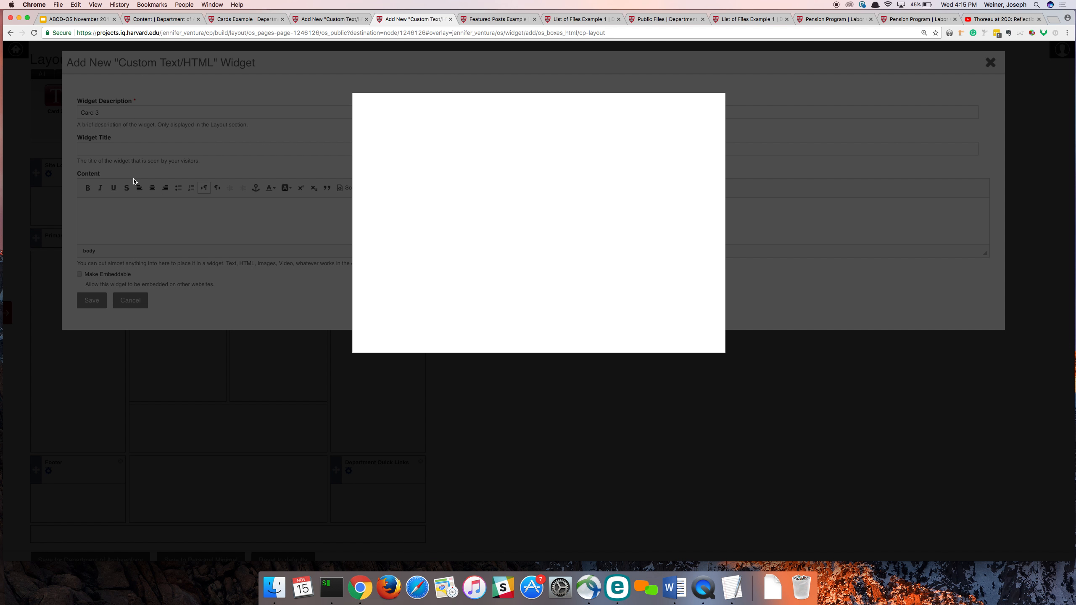
click(384, 242)
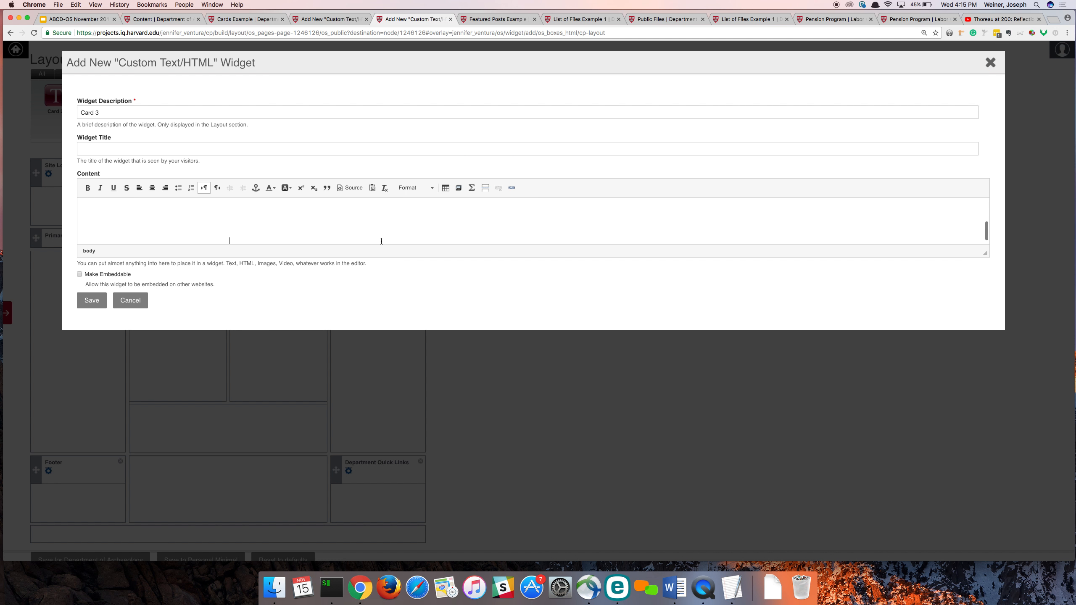
text(Card 1)
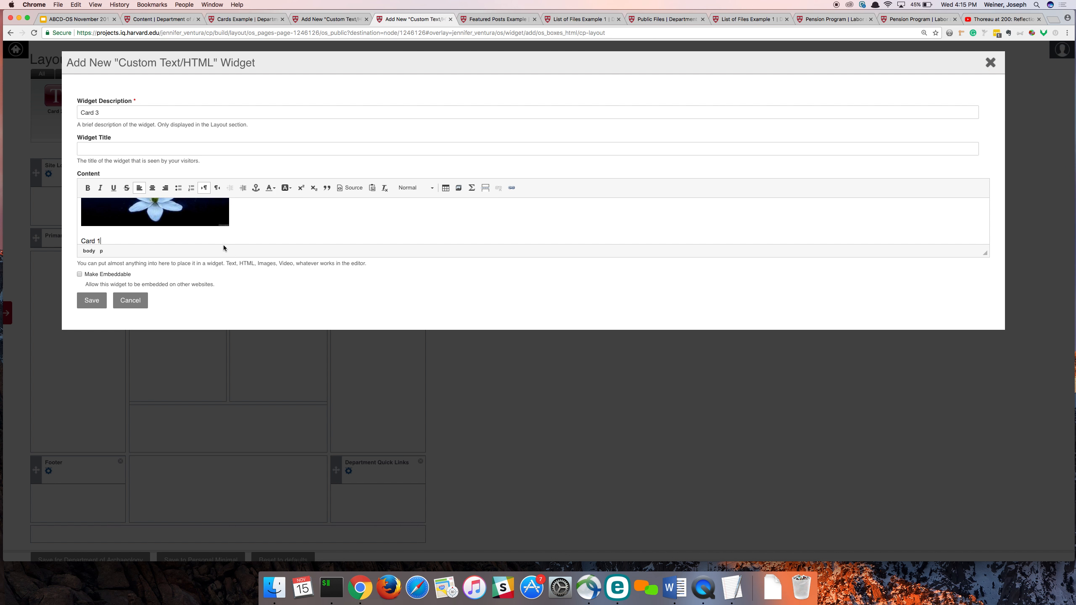
key(BackSpace)
key(BackSpace)
key(BackSpace)
key(BackSpace)
text(Card 1)
click(331, 19)
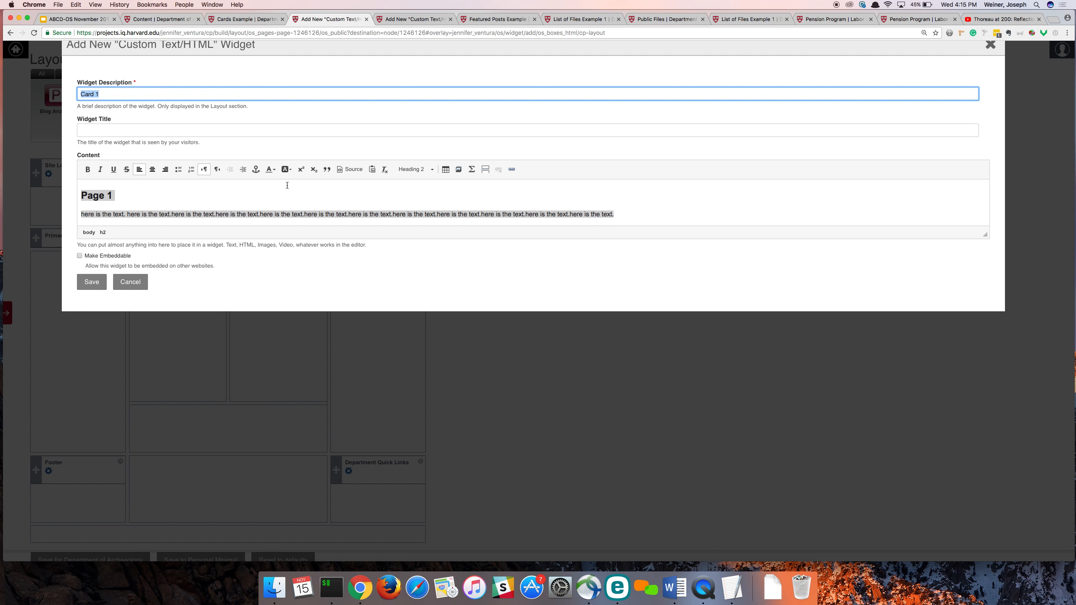
click(412, 17)
key(BackSpace)
key(BackSpace)
key(BackSpace)
key(BackSpace)
key(BackSpace)
key(BackSpace)
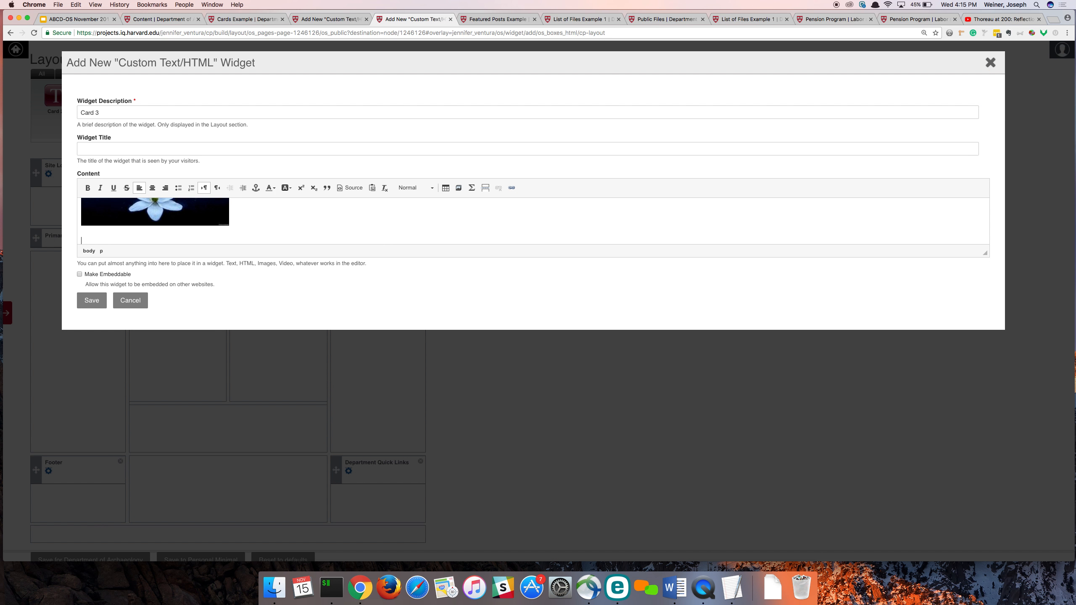
- Add the line "Card 3" below the flower image in the Card 3 content, followed by a new line
key(super+v)
scroll(230, 249, down, 1)
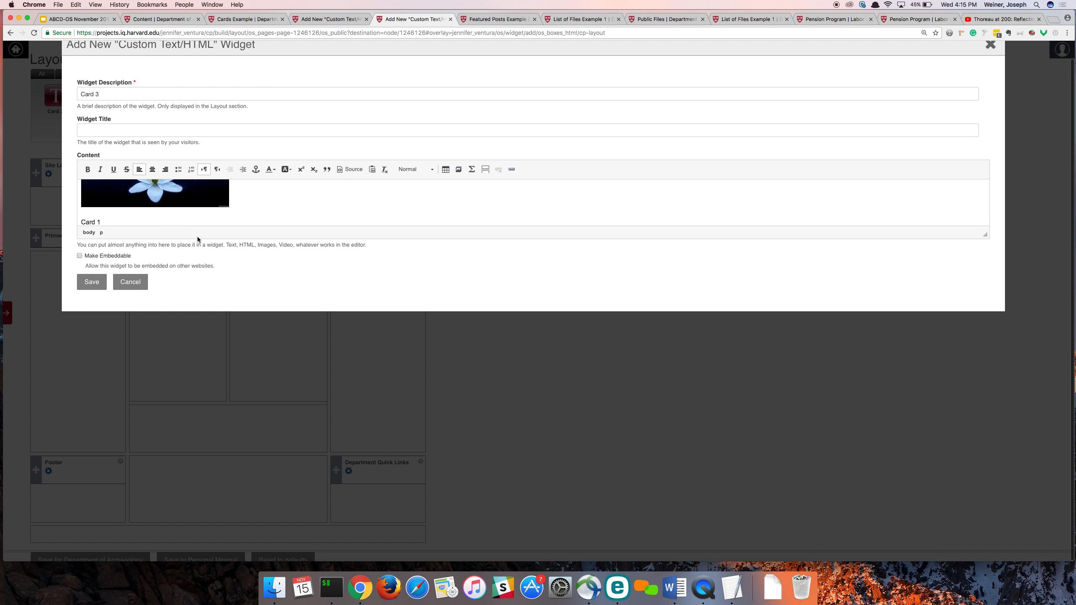
key(BackSpace)
text(3)
key(Return)
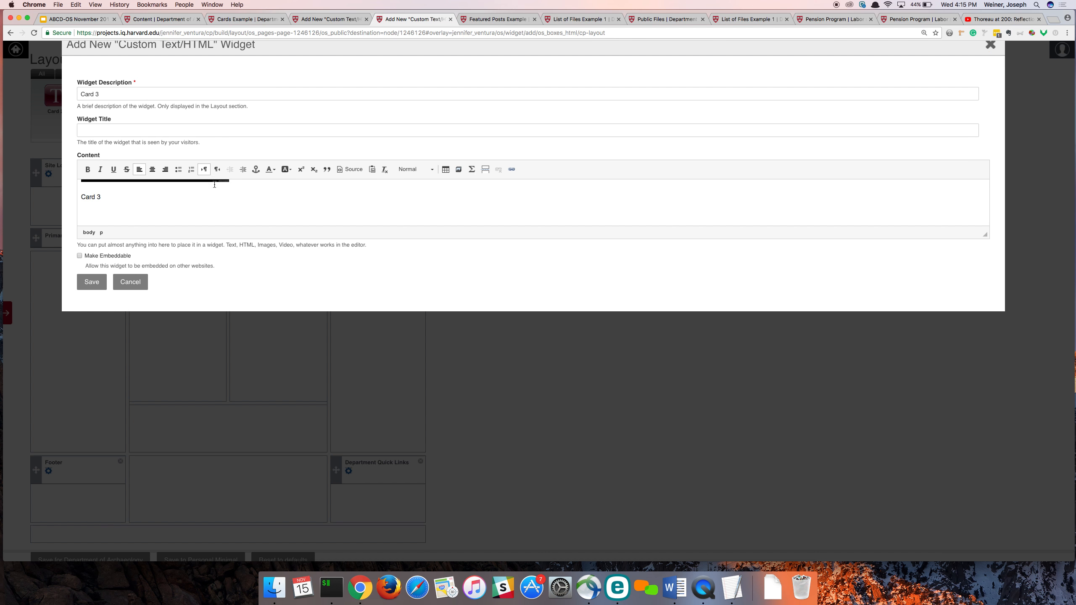
- Format the "Card 3" line as Heading 2 and place the cursor on the empty line below it
drag(122, 203, 39, 191)
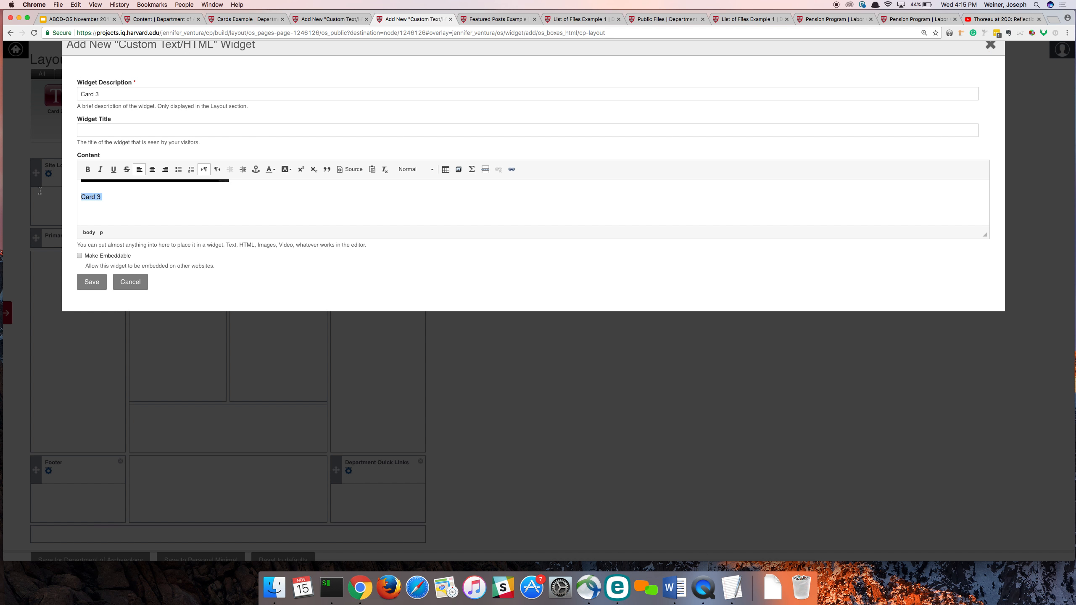
click(413, 170)
click(419, 245)
click(197, 218)
- Copy the "here is the text" paragraph from the Card 1 content into a normal paragraph below the "Card 3" heading
click(328, 19)
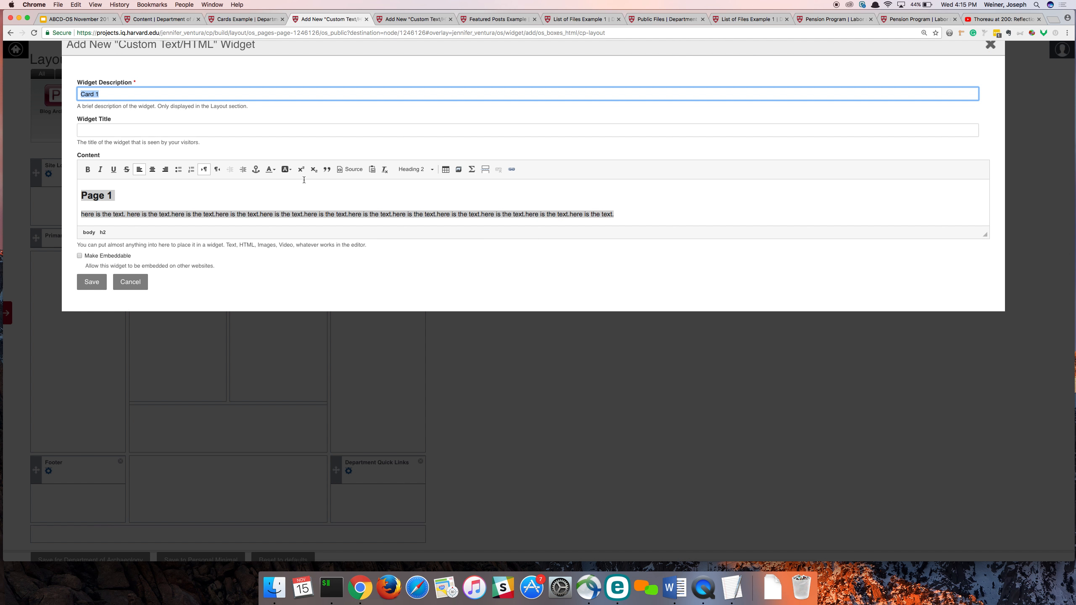
drag(624, 214, 77, 215)
key(super+c)
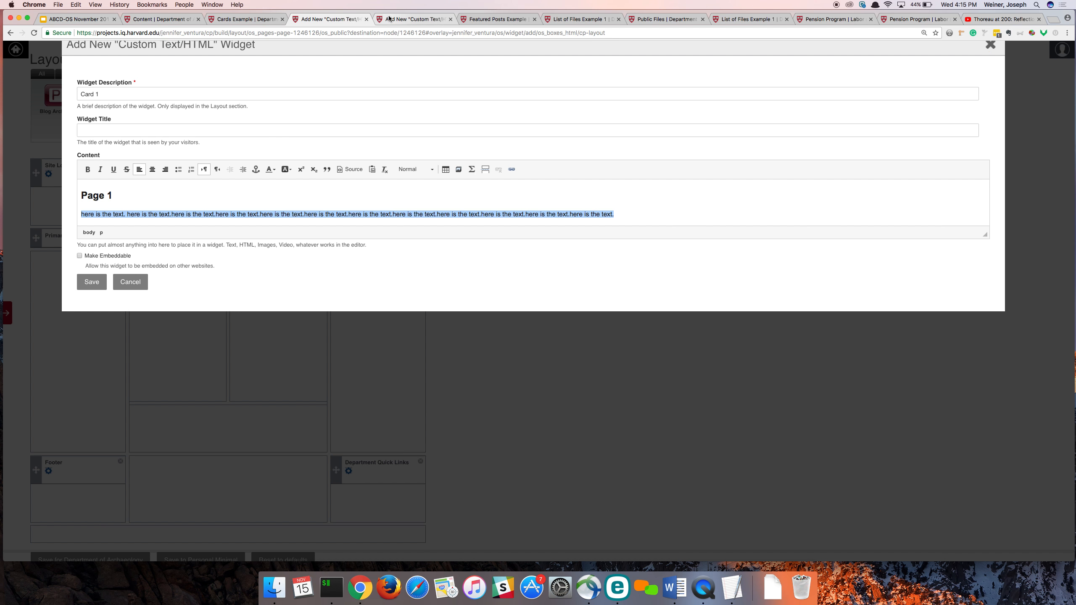
click(409, 19)
key(super+v)
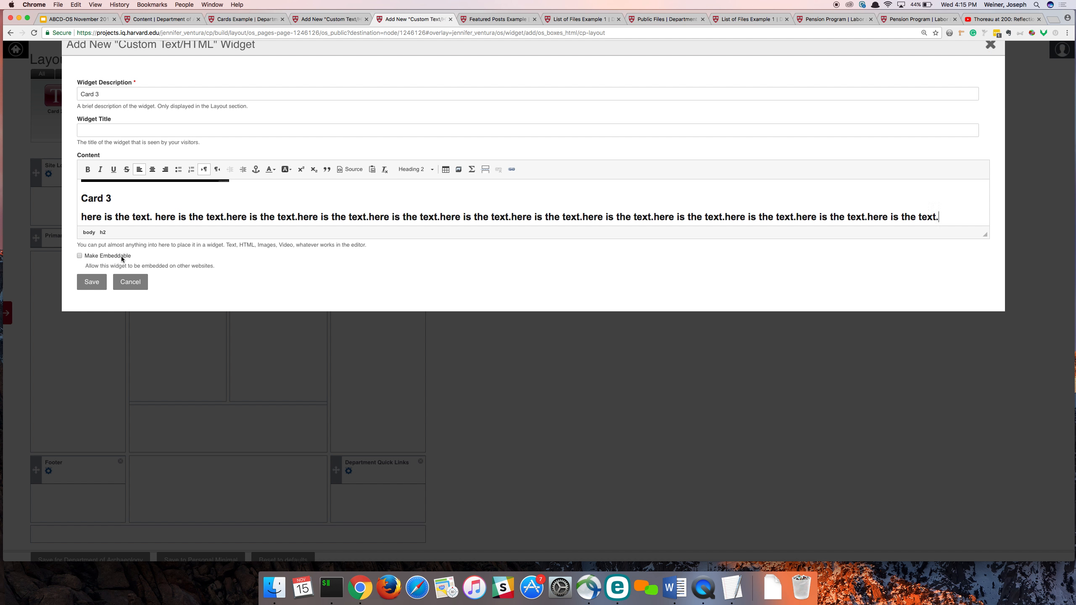
key(super+z)
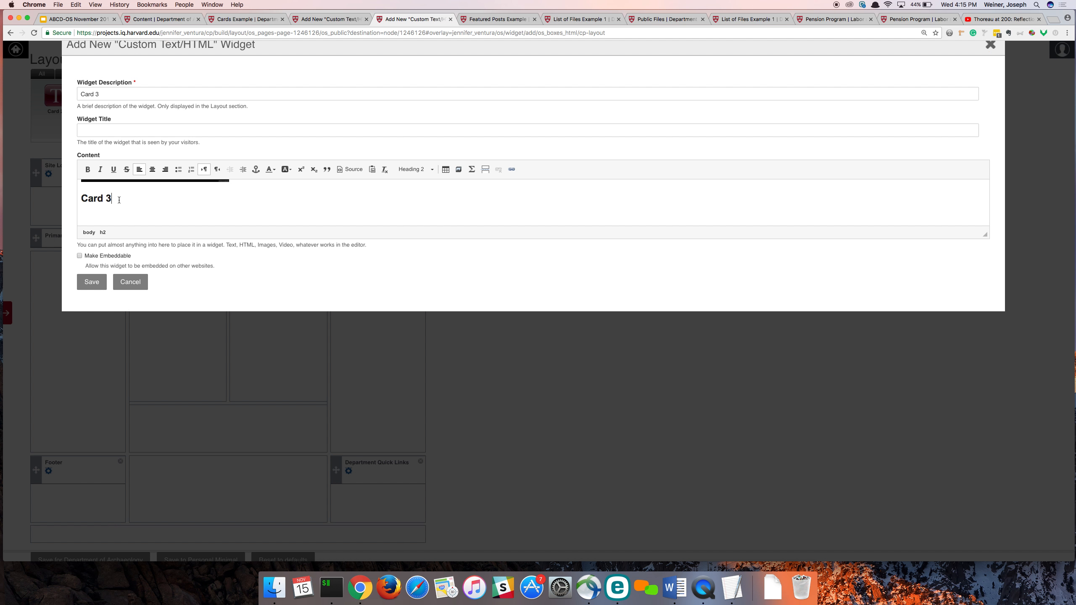
key(Return)
key(super+v)
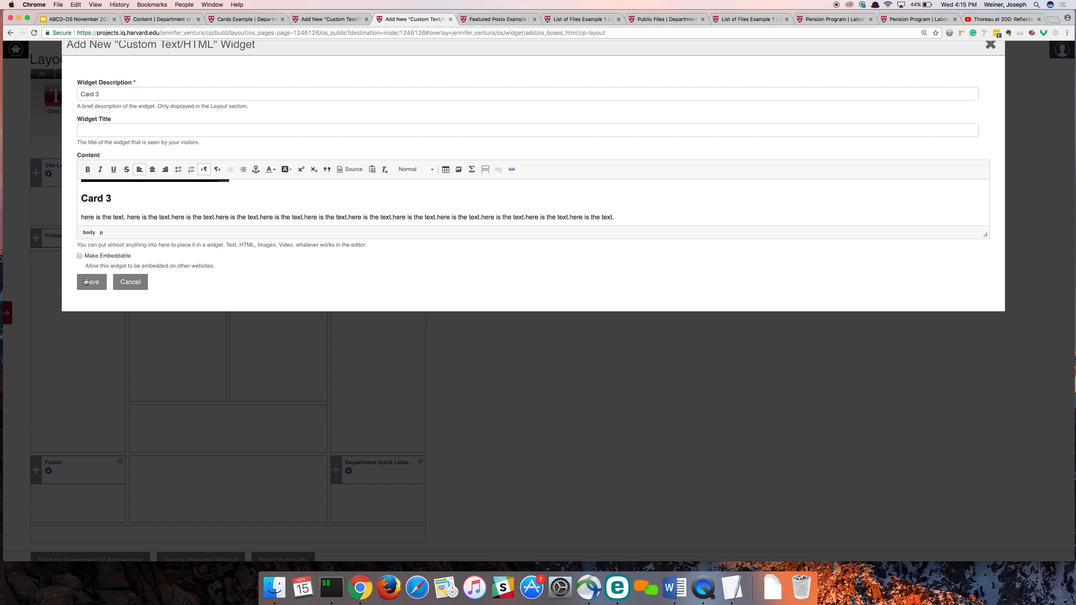
- Save the Card 3 widget and the Card 1 widget
click(85, 281)
click(326, 18)
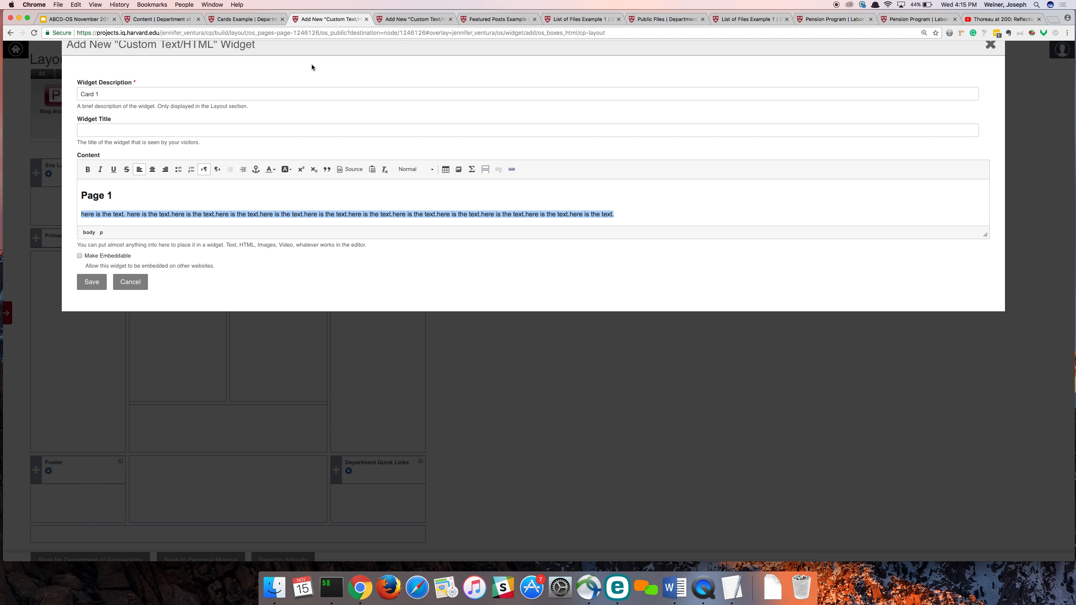
click(102, 282)
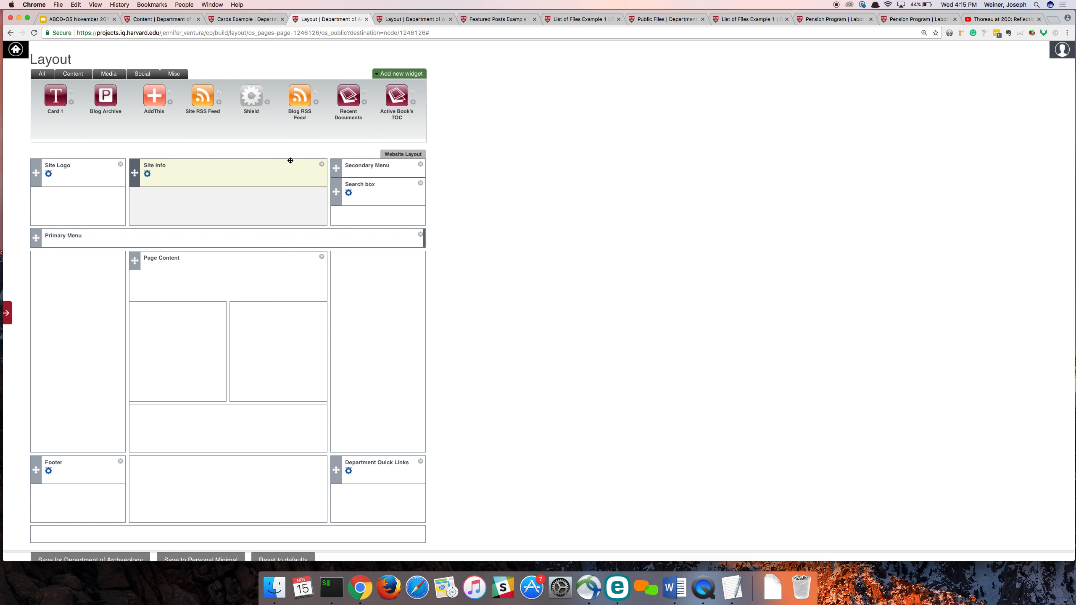
- Start a new Columns widget with the description "Pages in this Section"
click(400, 73)
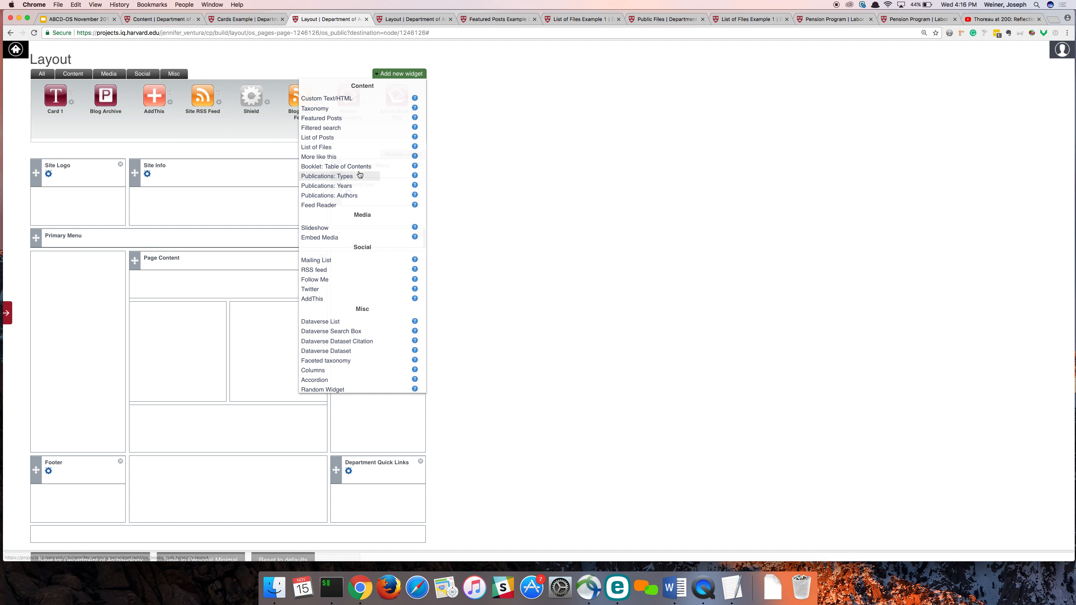
click(329, 373)
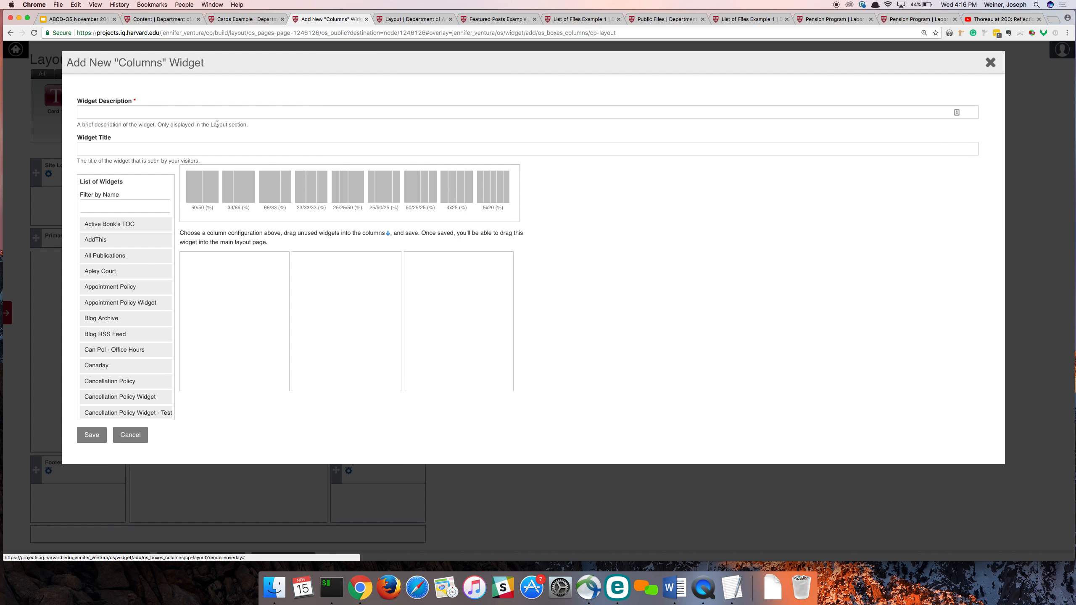
click(174, 113)
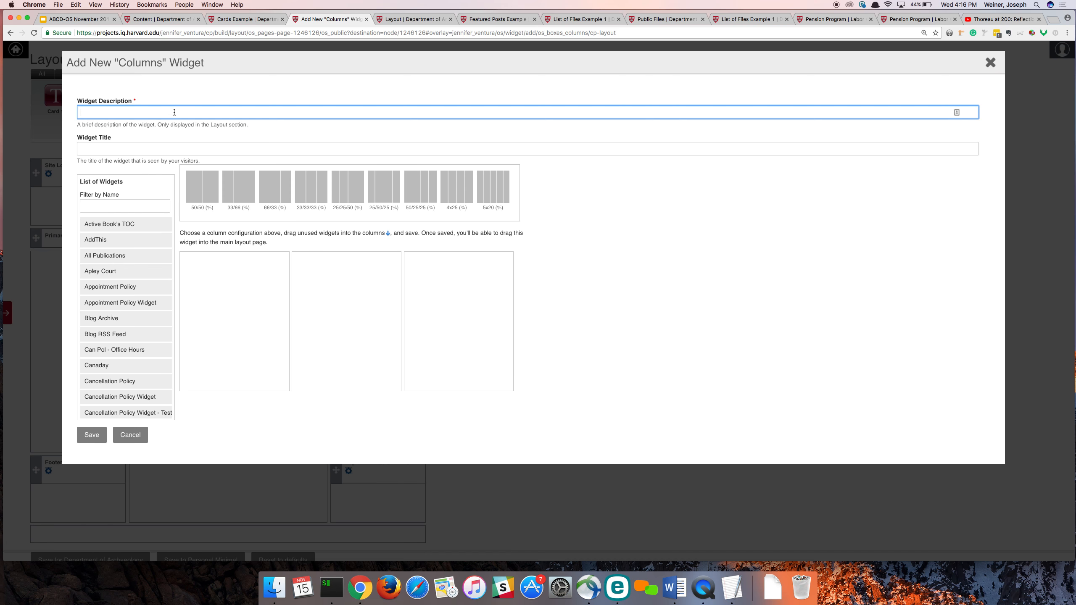
text(POages)
key(BackSpace)
key(BackSpace)
key(BackSpace)
text(ages in tehi )
text(ction)
- Filter the widget list by "card", place Card 1, Card 2 and Card 3 in the three columns, and save the widget
click(106, 217)
click(105, 208)
text(card)
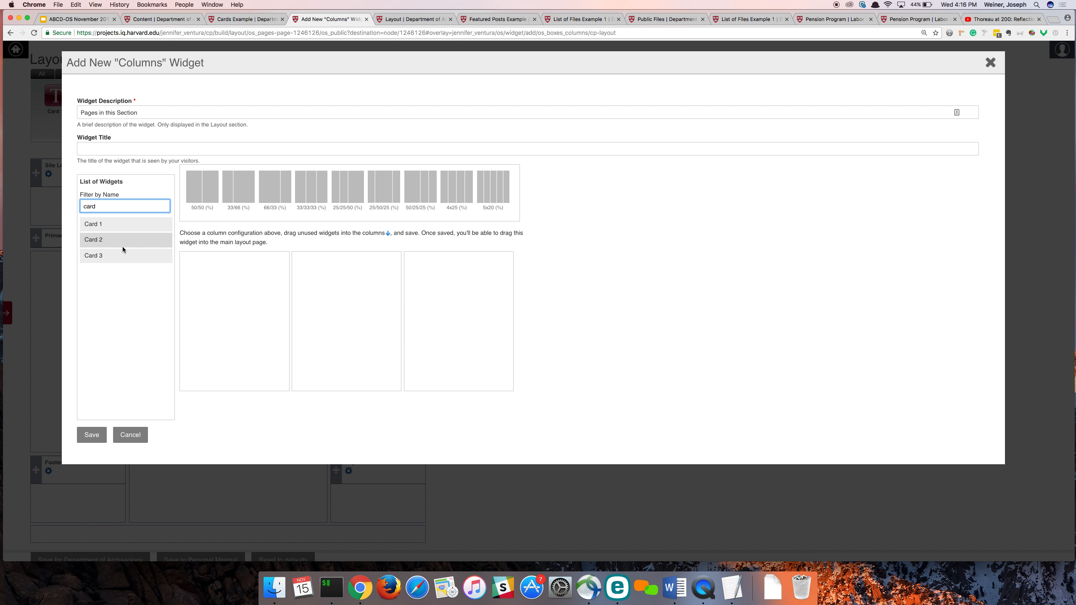
drag(117, 228, 334, 263)
drag(146, 230, 436, 292)
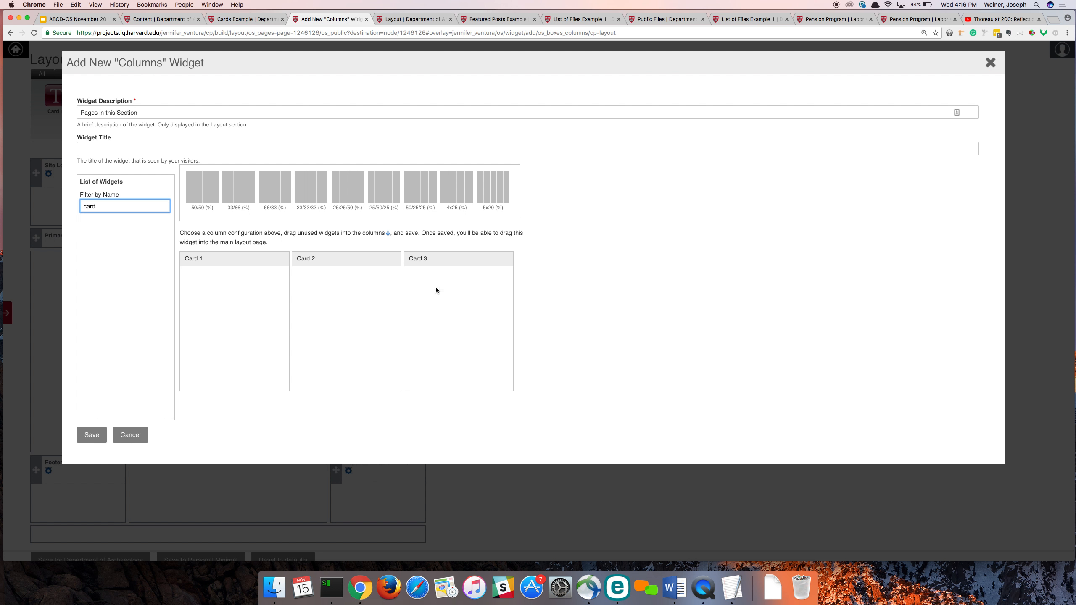
click(84, 436)
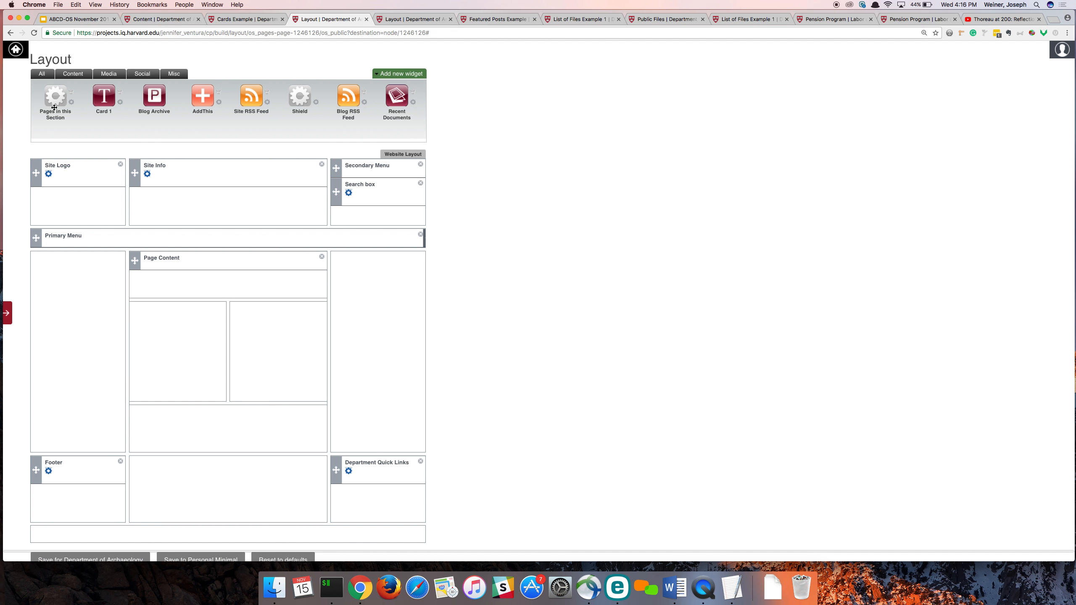
- Place the "Pages in this Section" widget directly below Page Content in the layout and save the layout
drag(55, 127, 159, 280)
scroll(157, 370, down, 1)
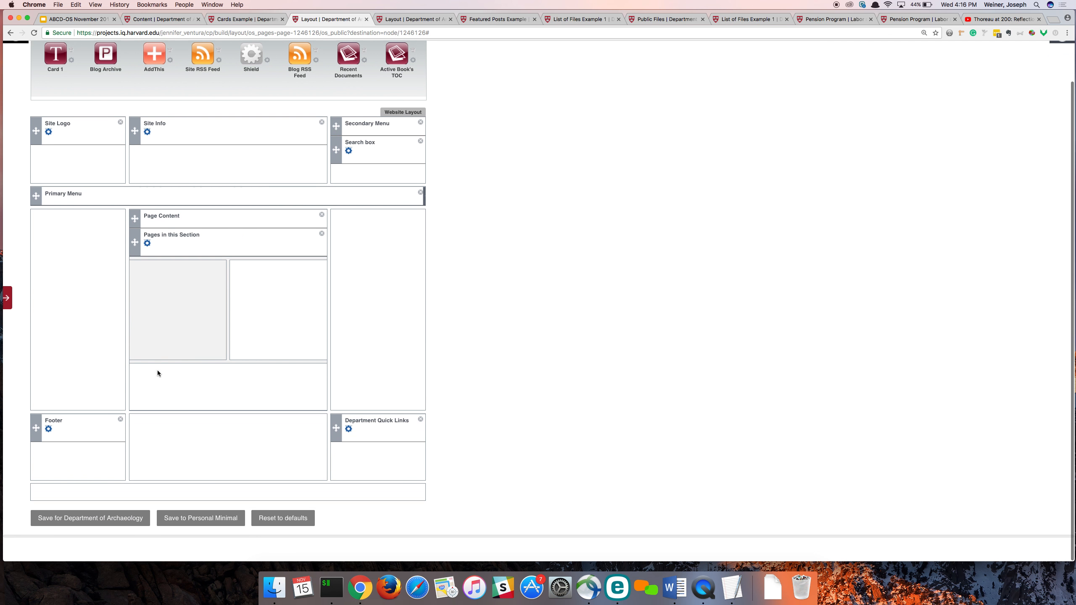
click(67, 541)
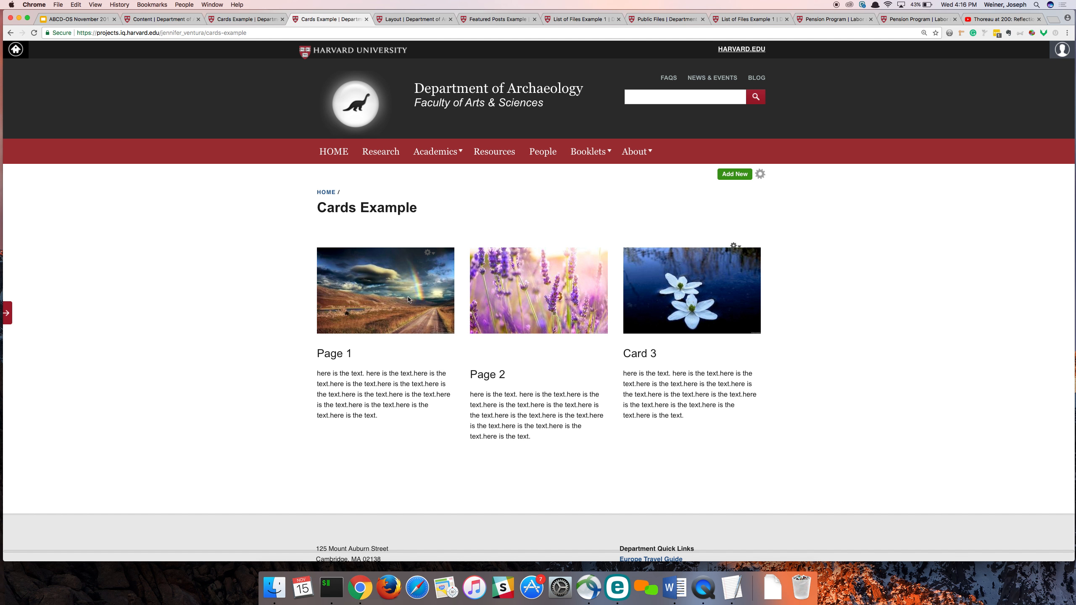
- Edit the Card 2 widget to remove the blank line above "Page 2" and format "Page 2" as Heading 2
click(575, 266)
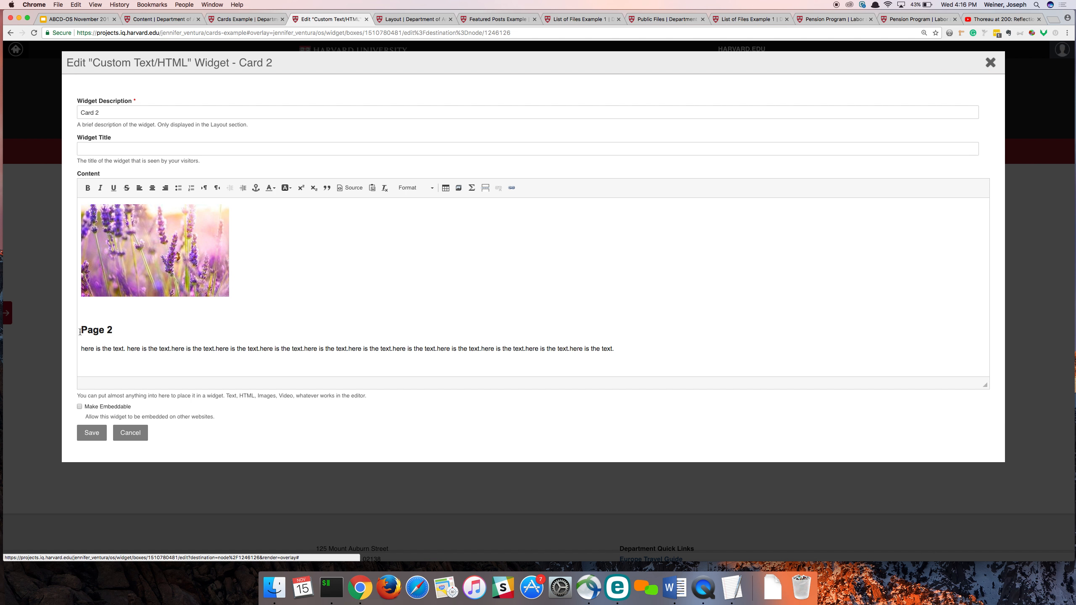
click(79, 332)
key(BackSpace)
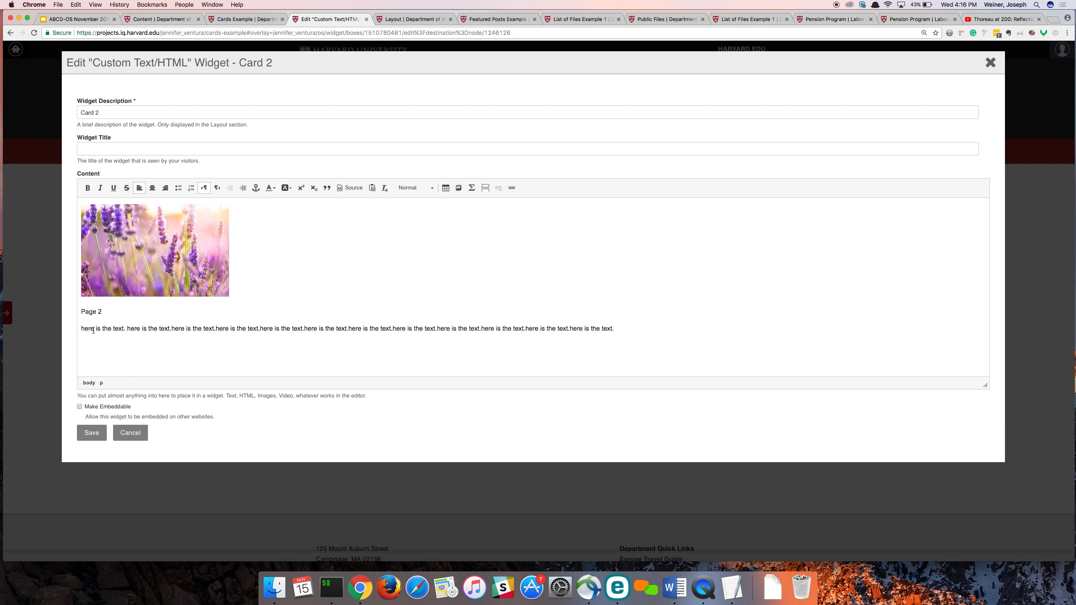
drag(114, 314, 58, 299)
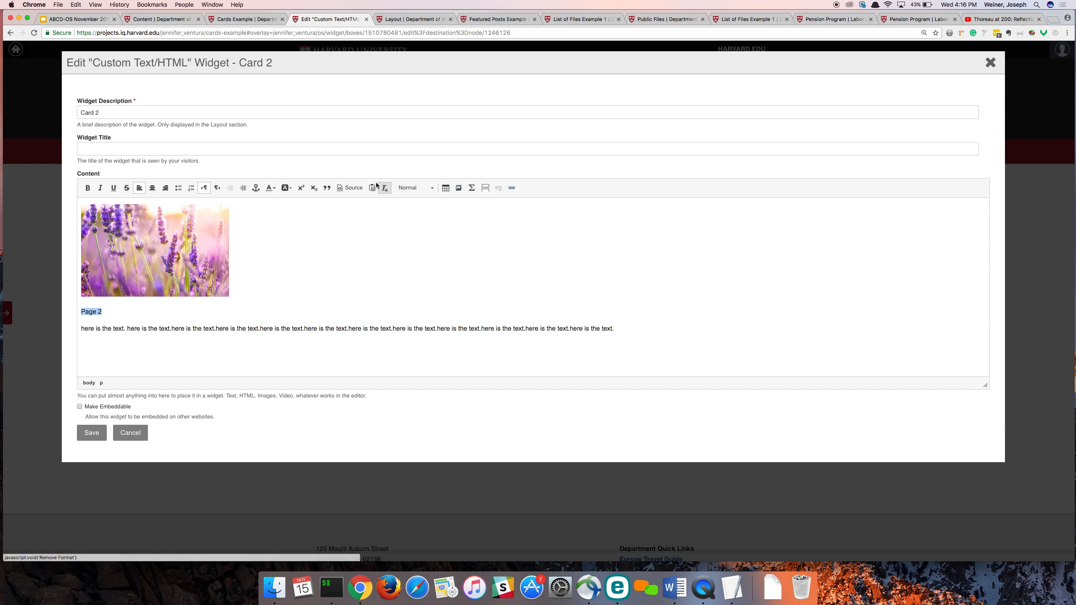
click(401, 188)
click(404, 271)
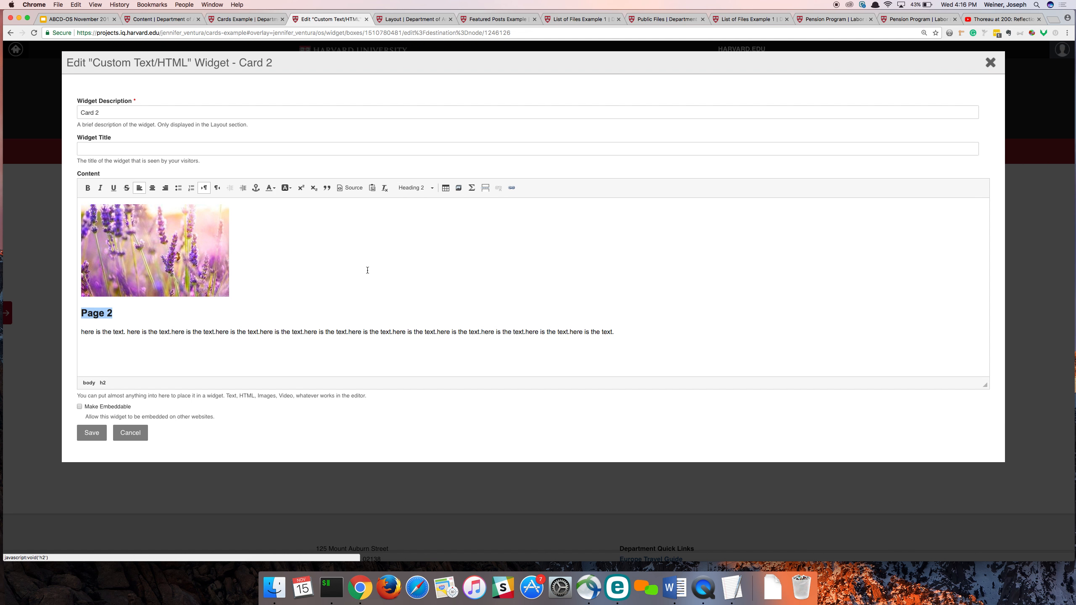
- Link both the "Page 2" heading and the lavender image to "#" and save the Card 2 widget
click(512, 188)
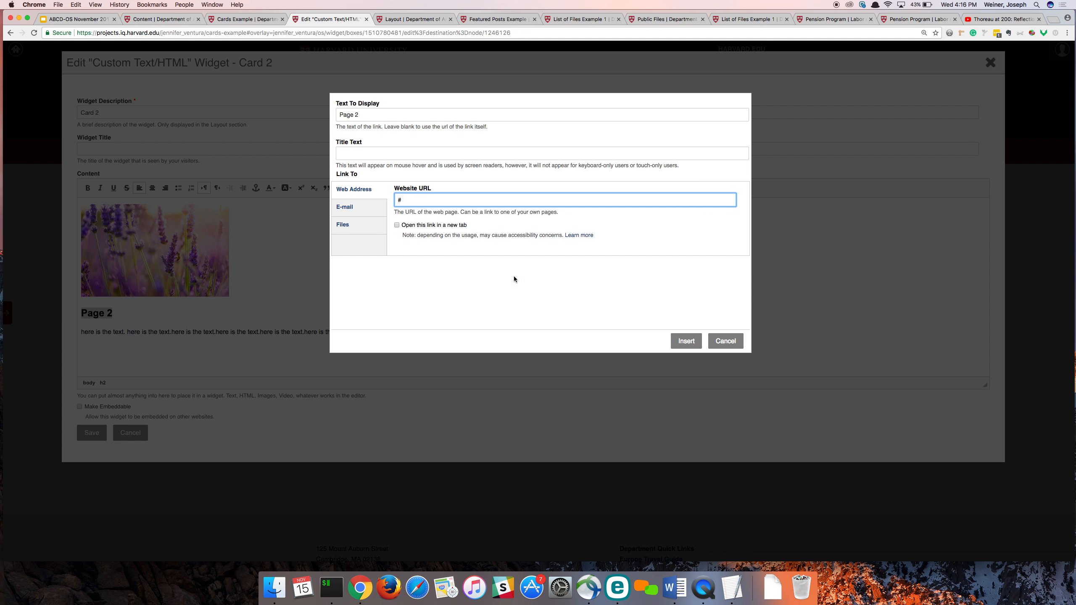
click(686, 341)
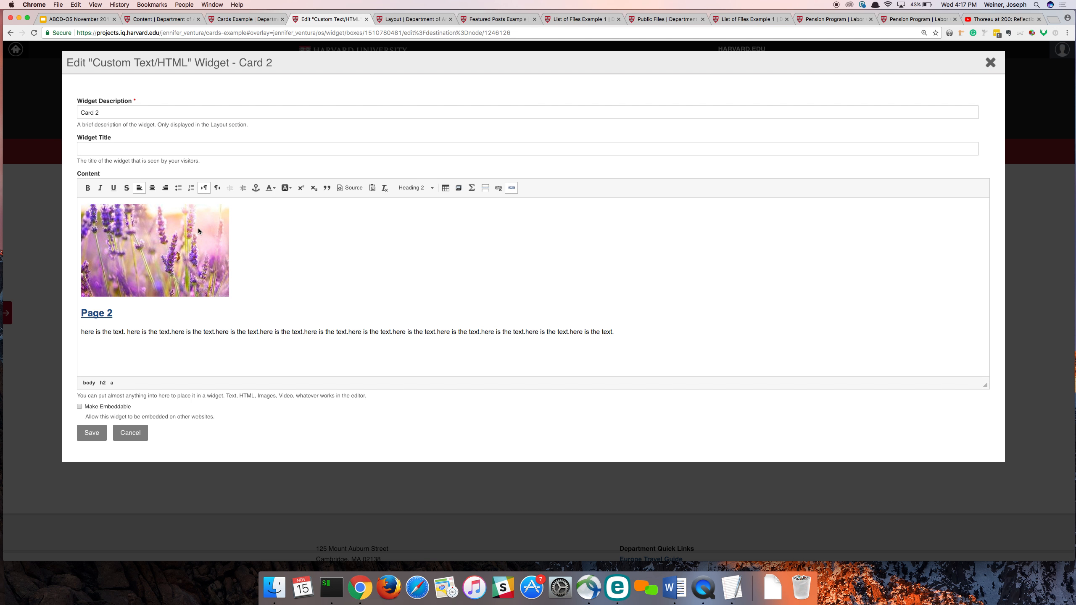
click(183, 234)
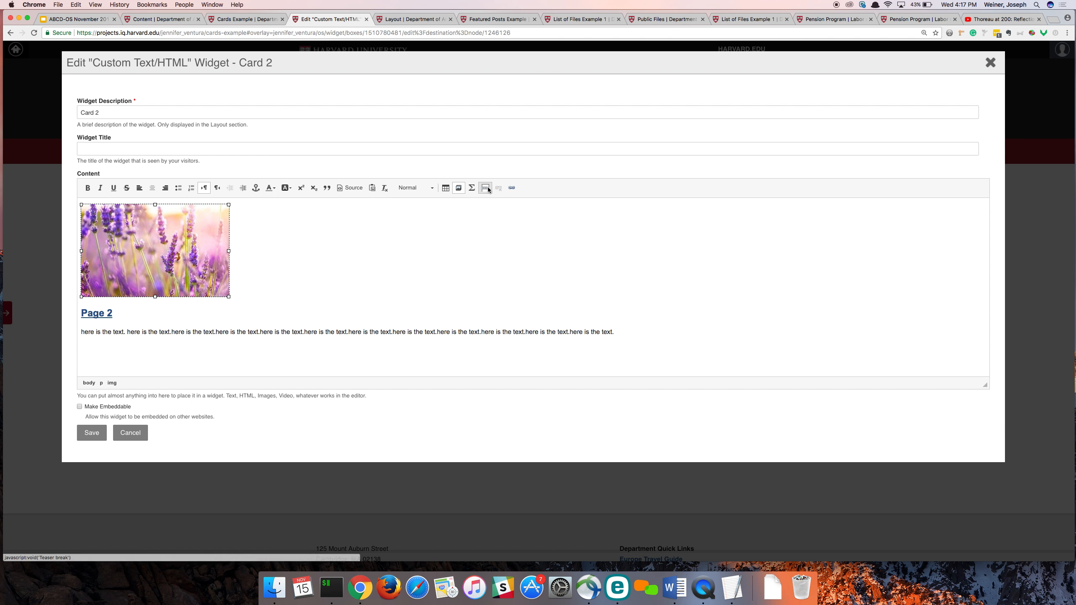
click(511, 189)
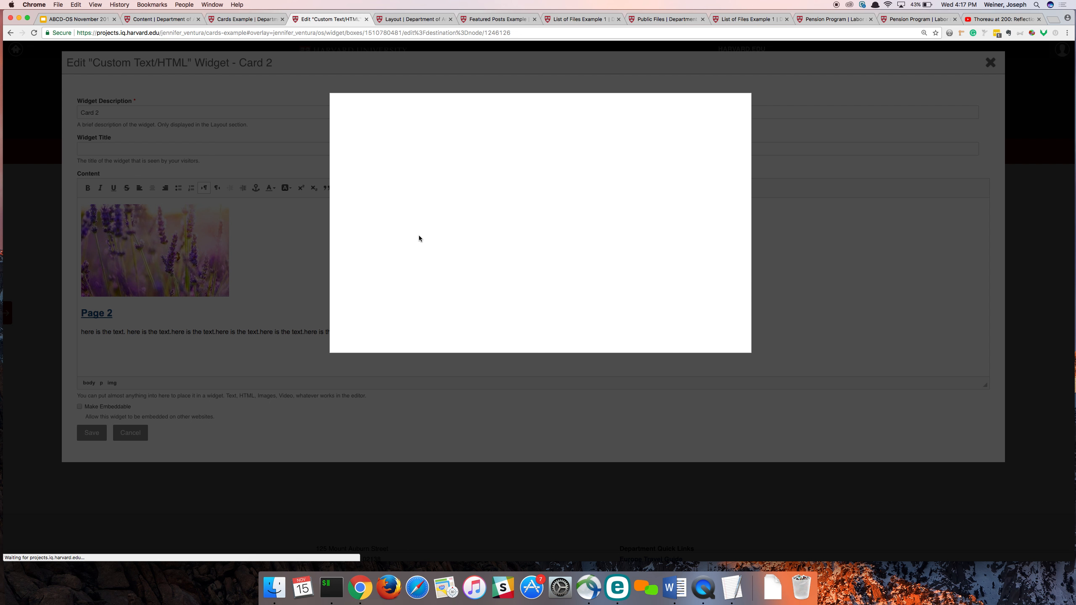
click(423, 195)
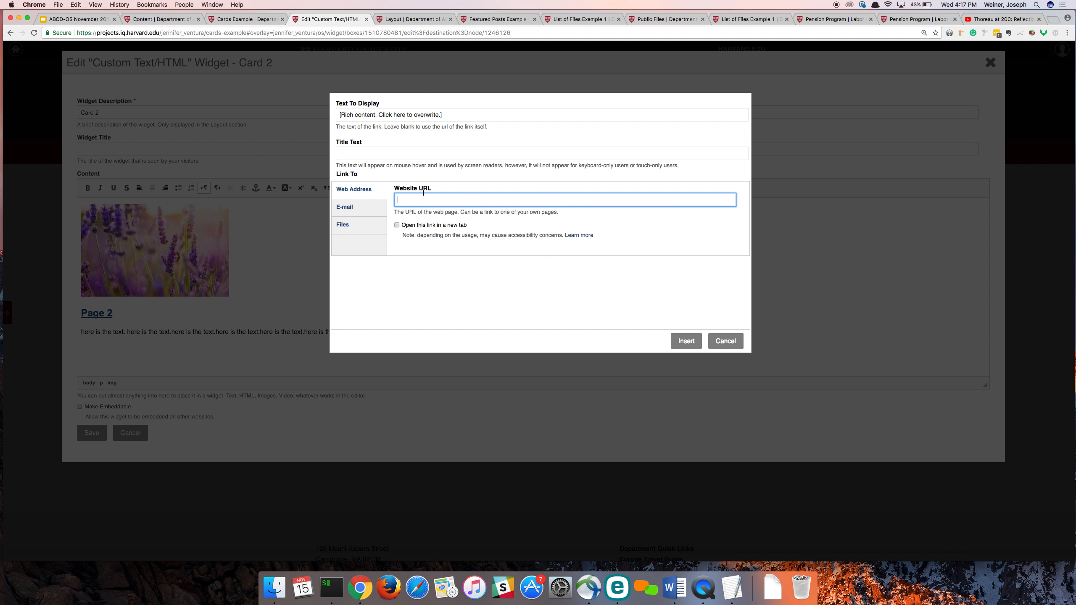
text(#)
click(691, 342)
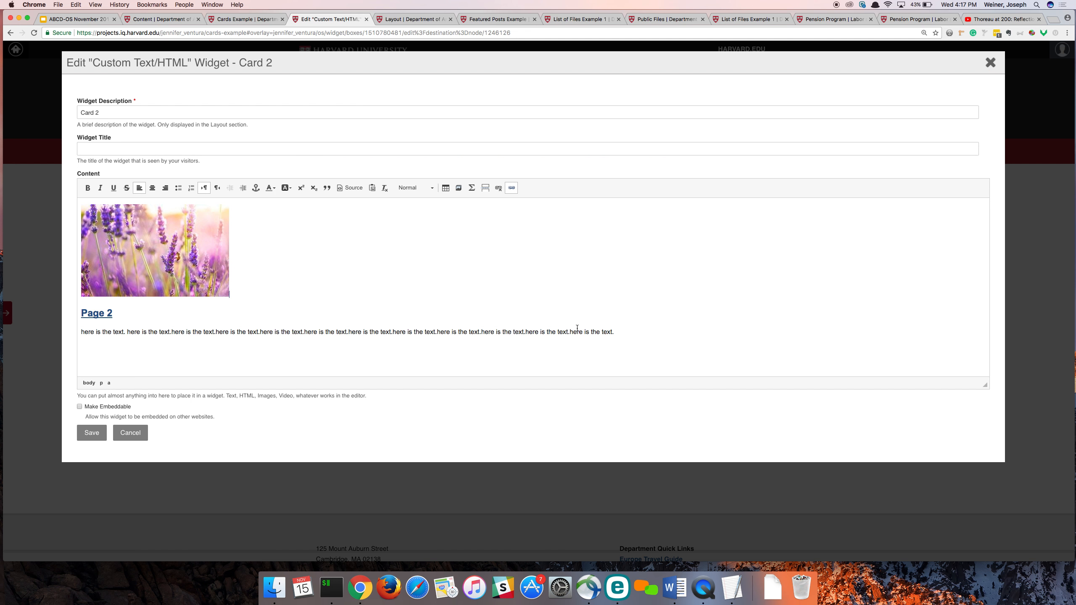
click(84, 438)
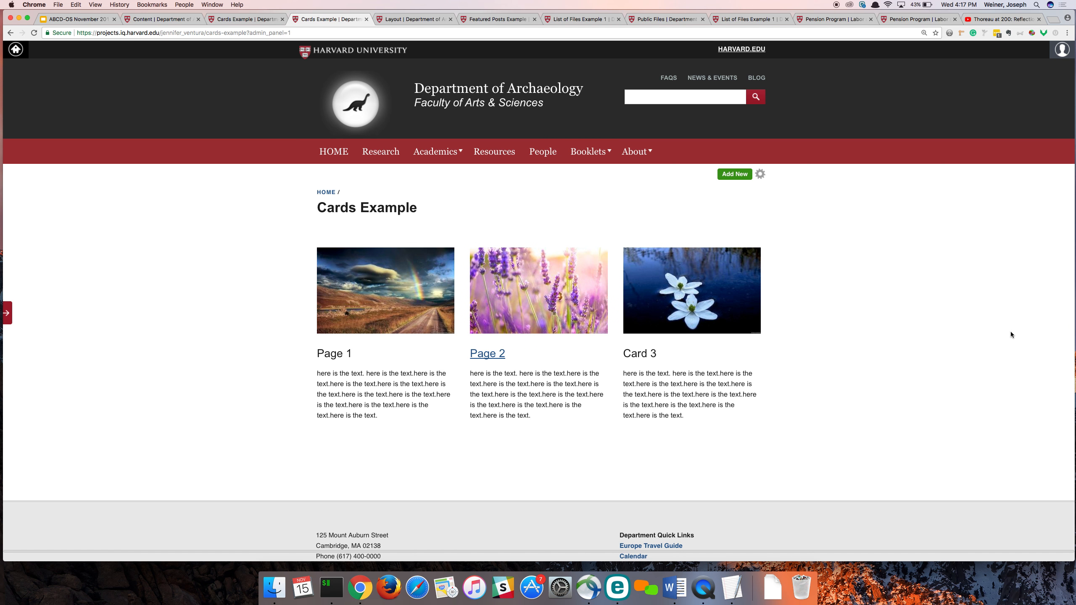
- Preview the Cards Example page in the developer tools' iPhone 6 device view, look through all three cards, and close the tools
key(super+alt+i)
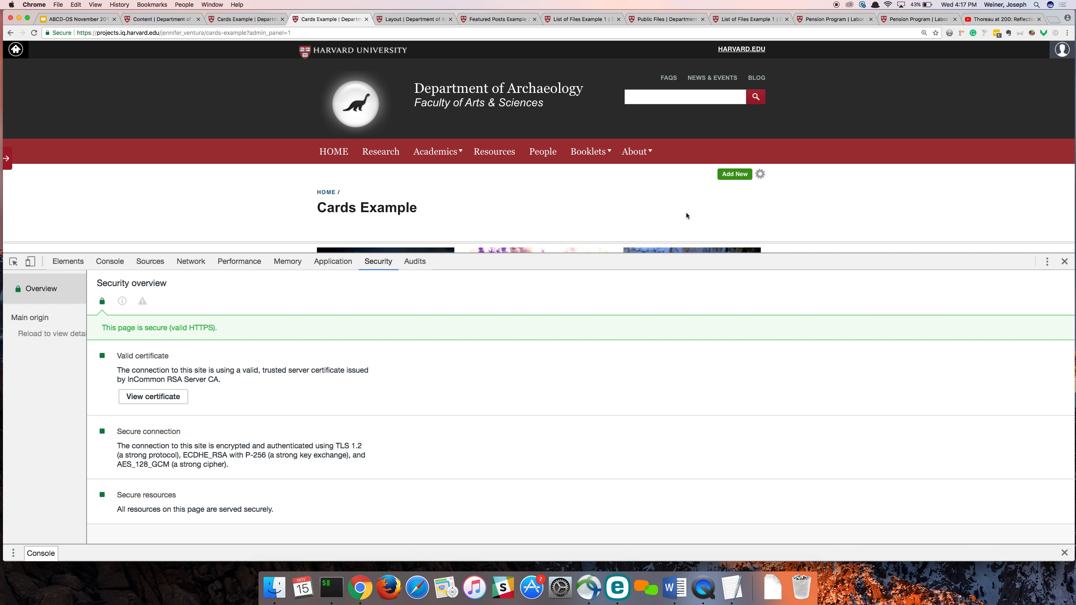
click(30, 261)
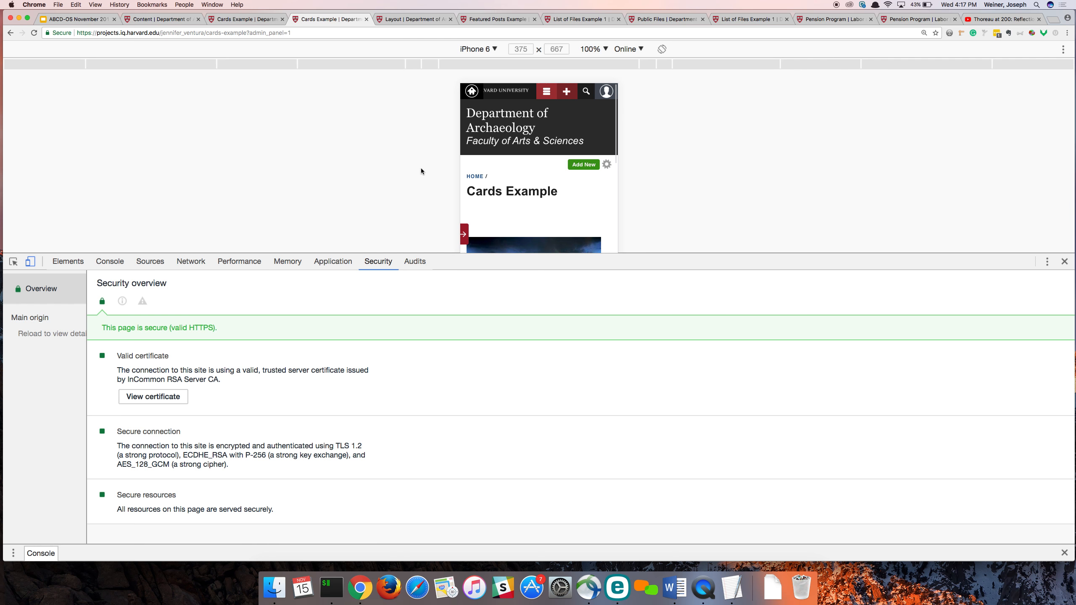
scroll(536, 169, down, 2)
scroll(536, 169, down, 10)
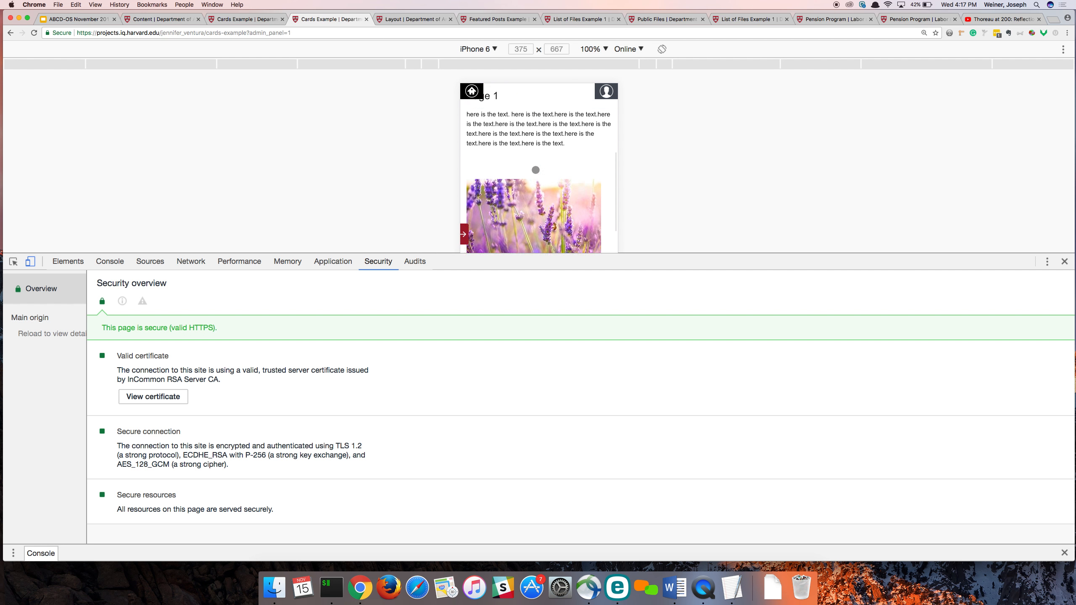
scroll(536, 170, down, 4)
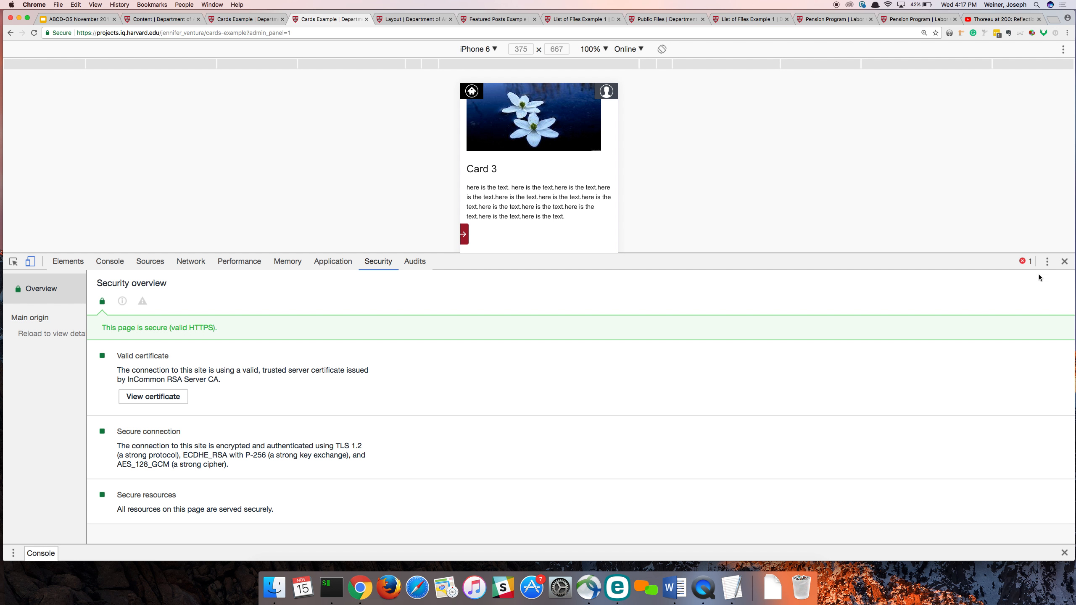
click(30, 261)
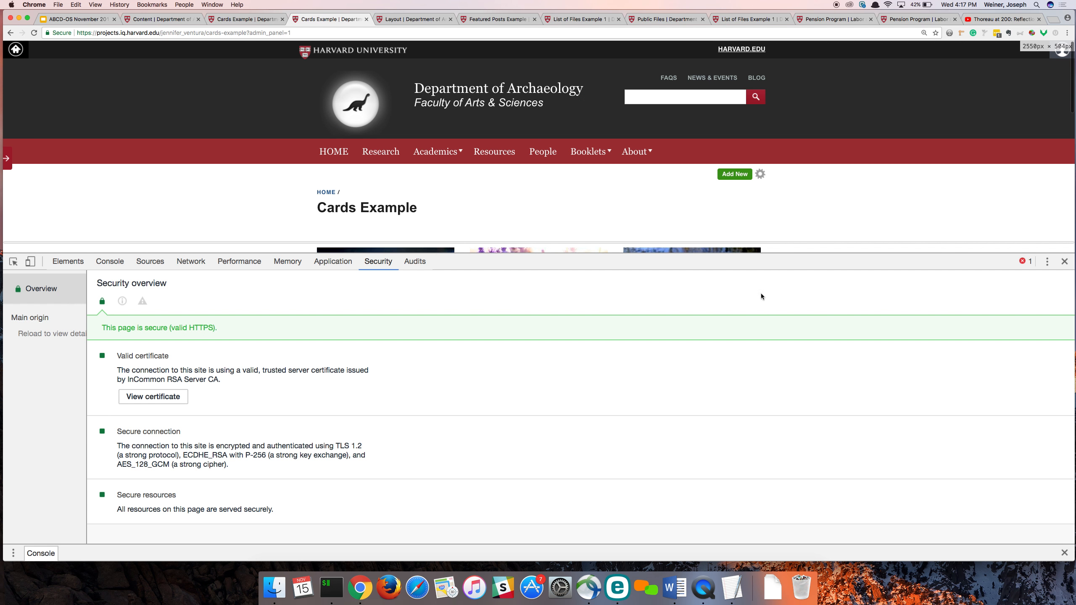
click(1065, 261)
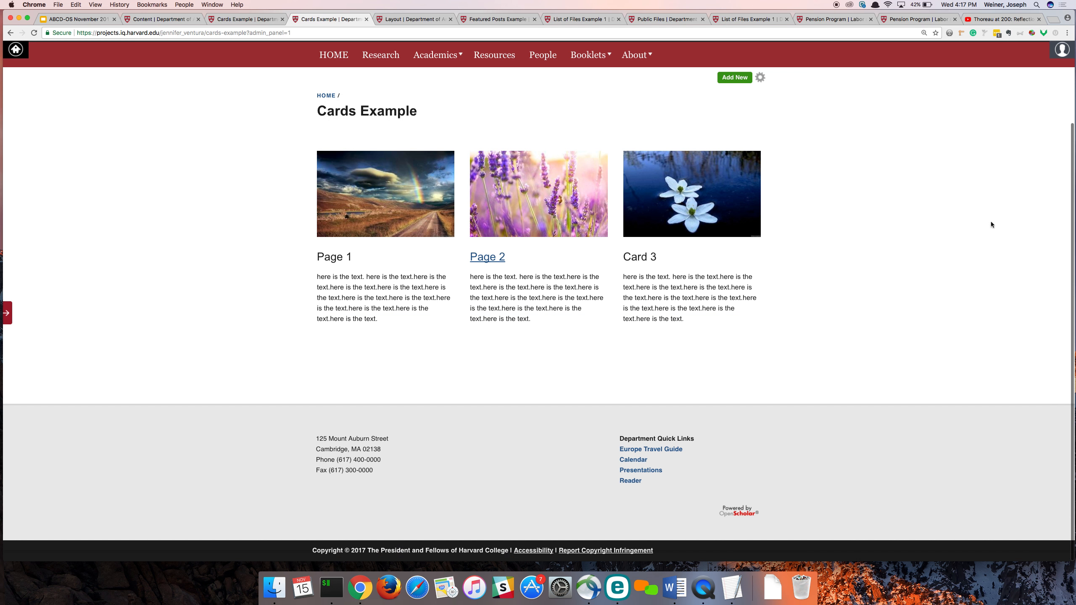
- Switch to the ABCD-OS November 2017 Google Slides deck and go past the custom card slides to "Feature and List - Example 1"
click(62, 21)
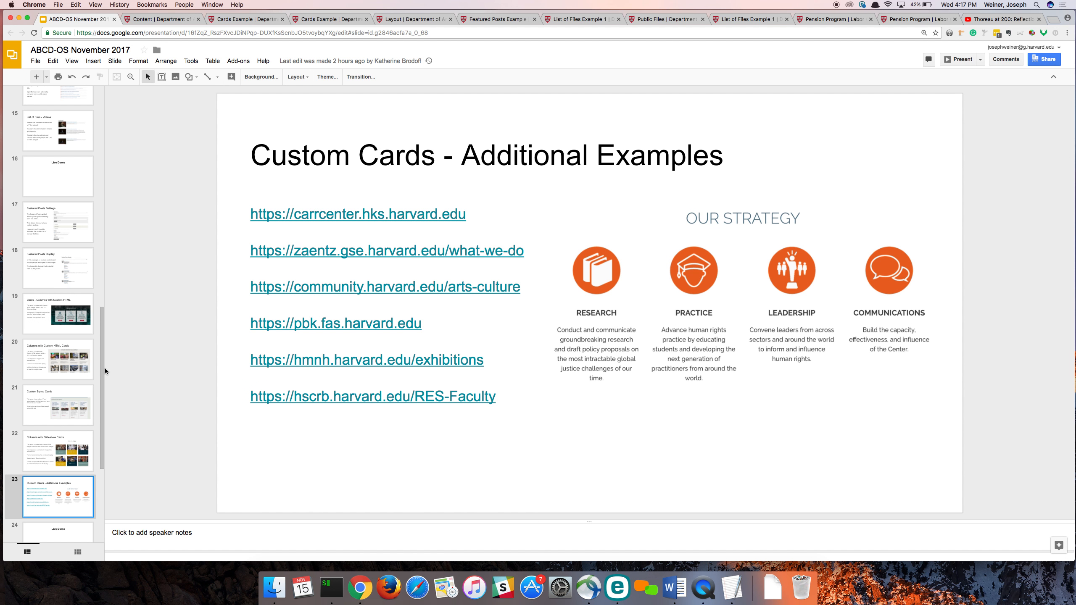
click(37, 405)
scroll(51, 424, down, 3)
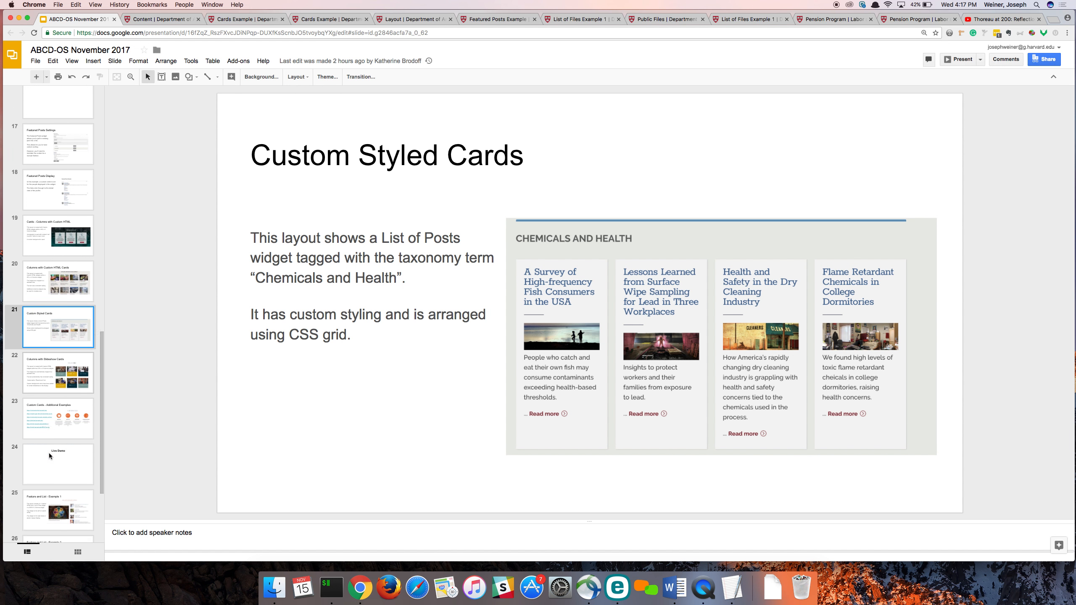
click(60, 400)
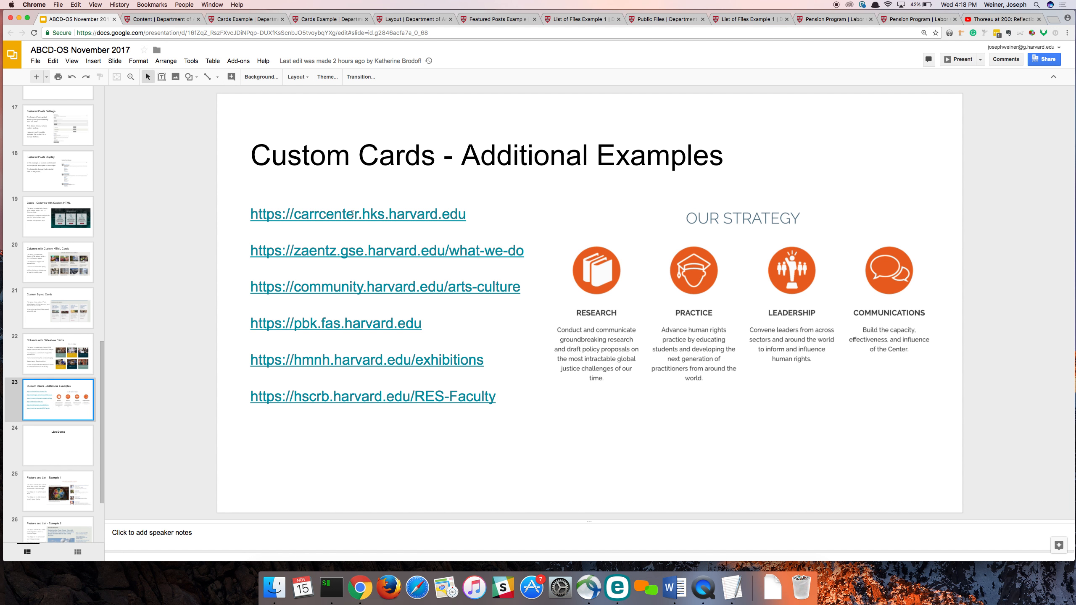
key(Down)
click(60, 501)
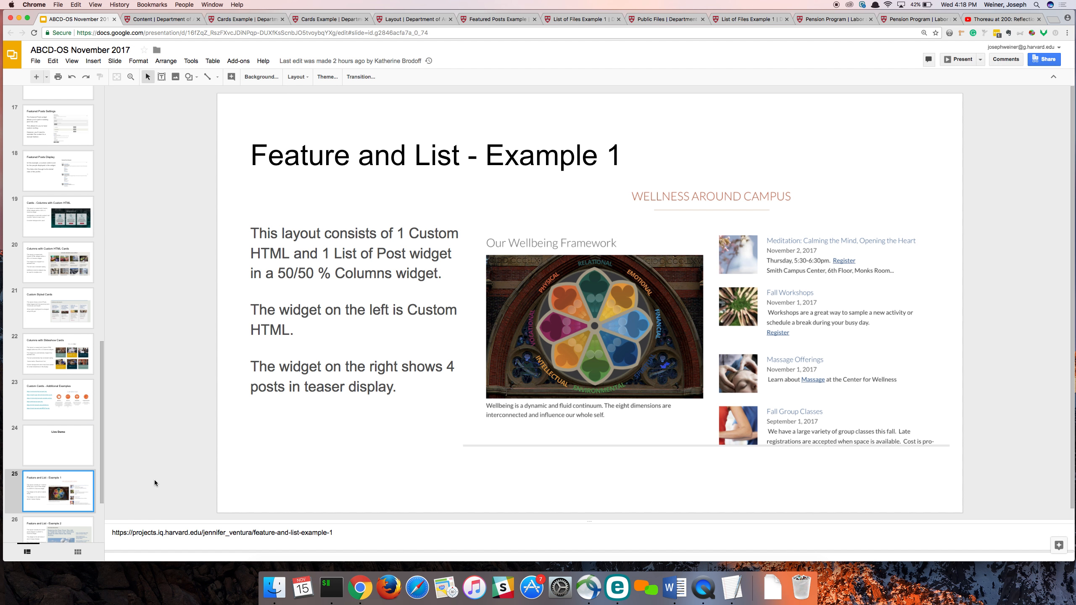
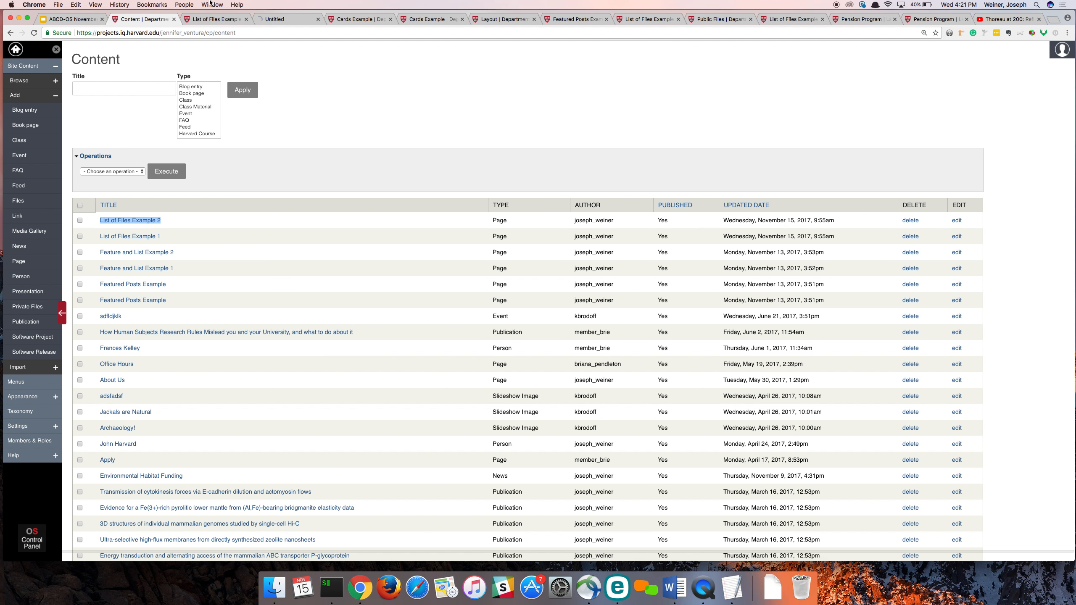
- Open the "Feature and List Example 2" page from the Content list in a new tab and go to its layout settings
click(276, 19)
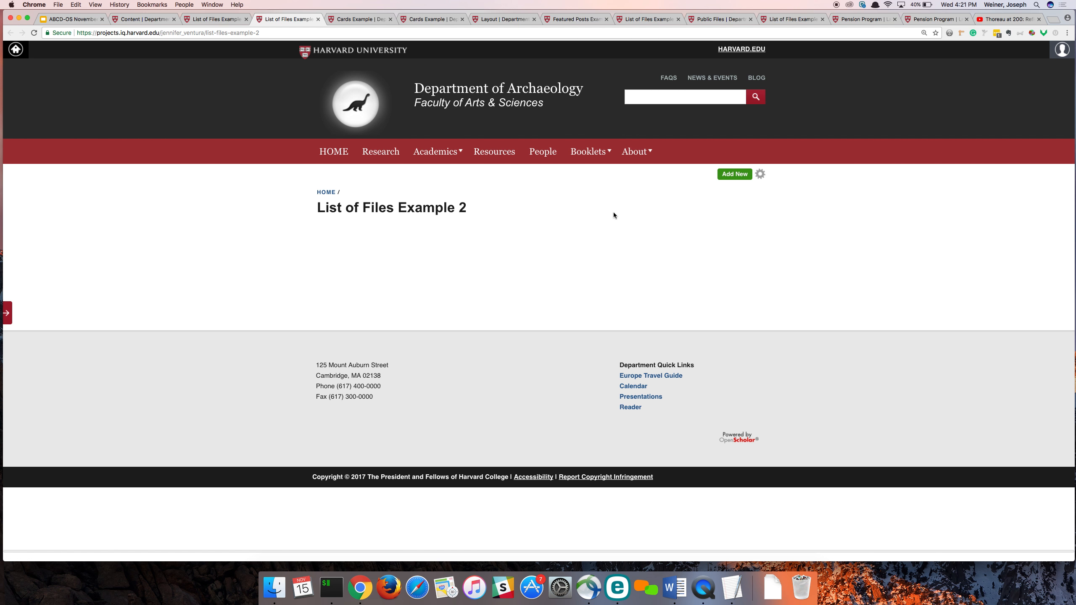
click(140, 19)
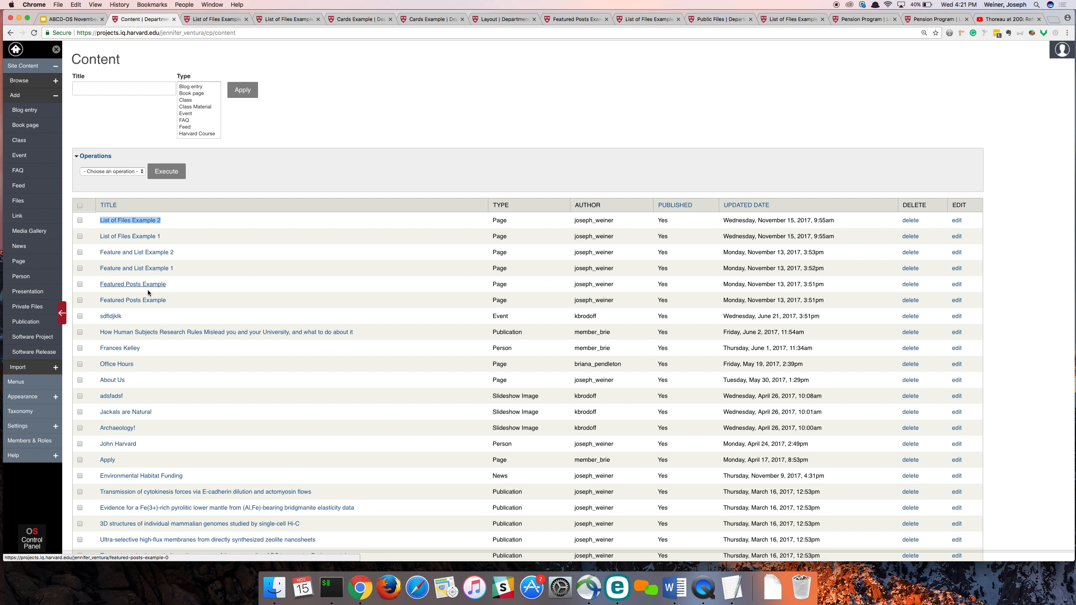
right_click(141, 254)
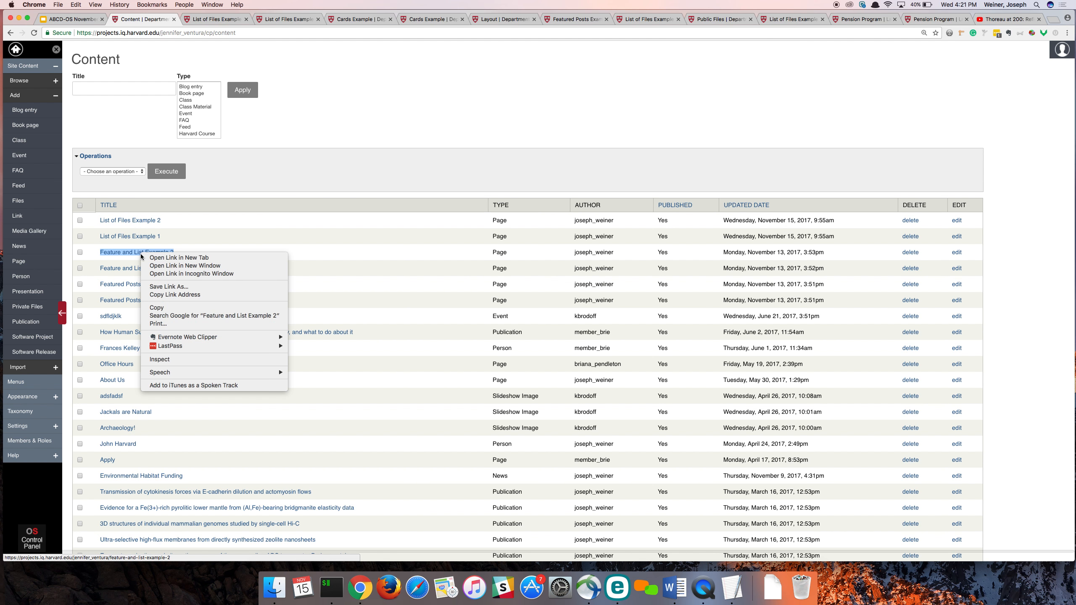
click(155, 260)
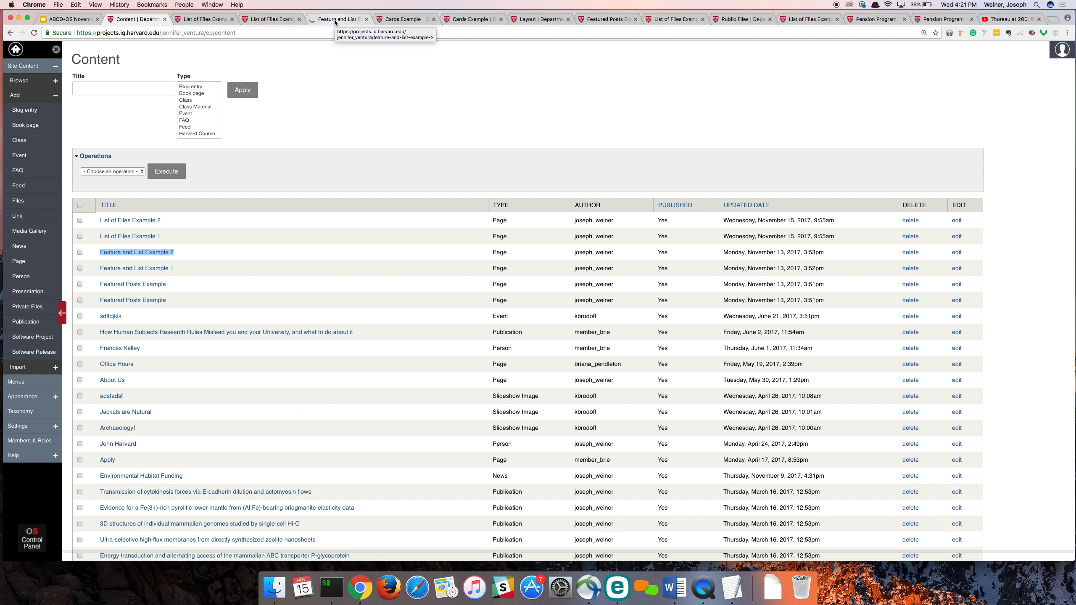
click(335, 19)
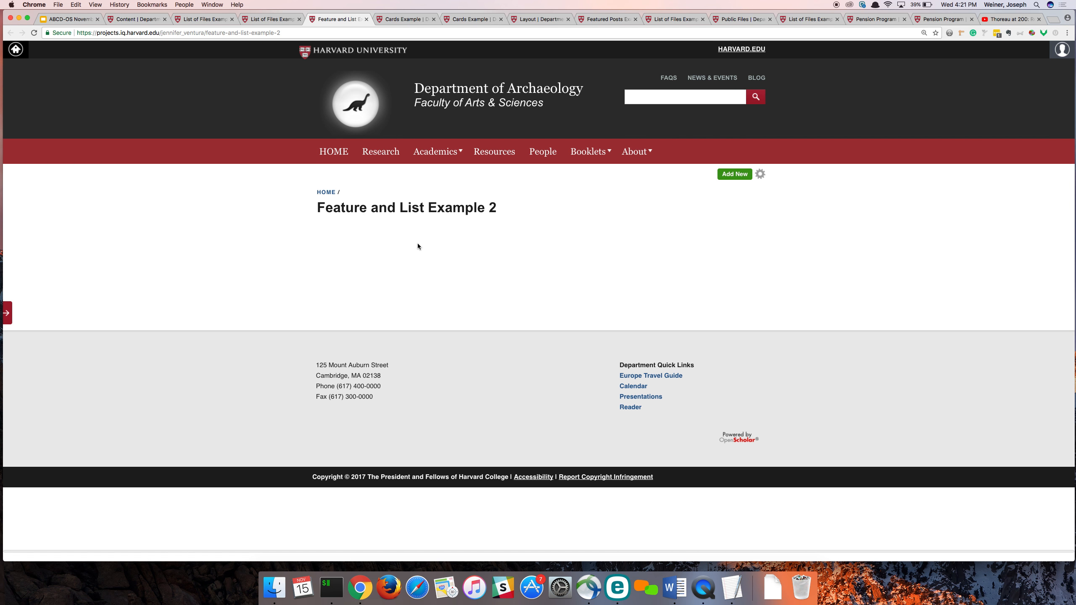
click(761, 177)
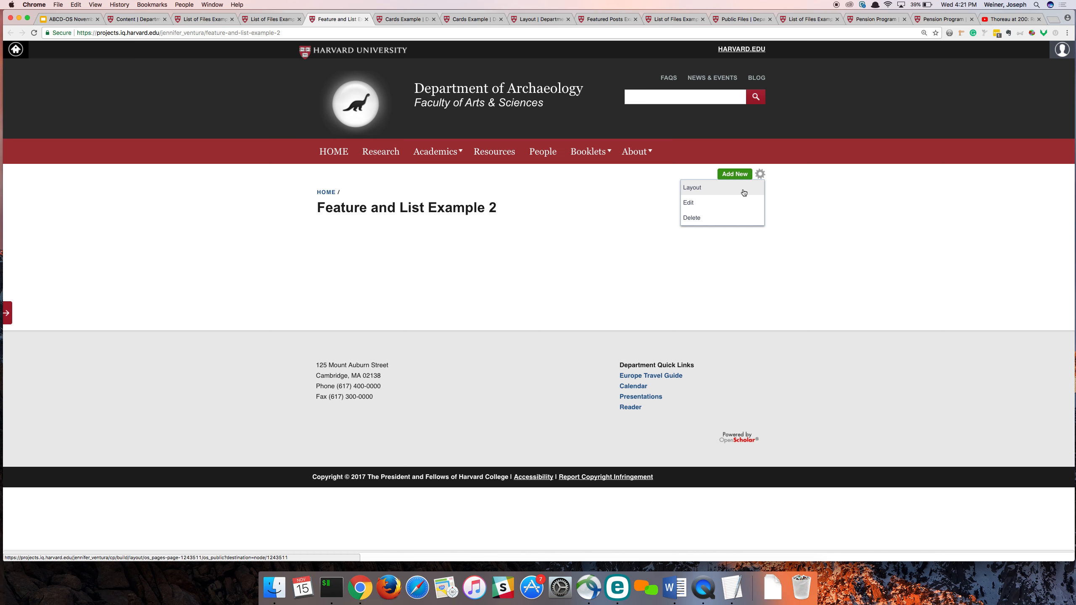
click(744, 193)
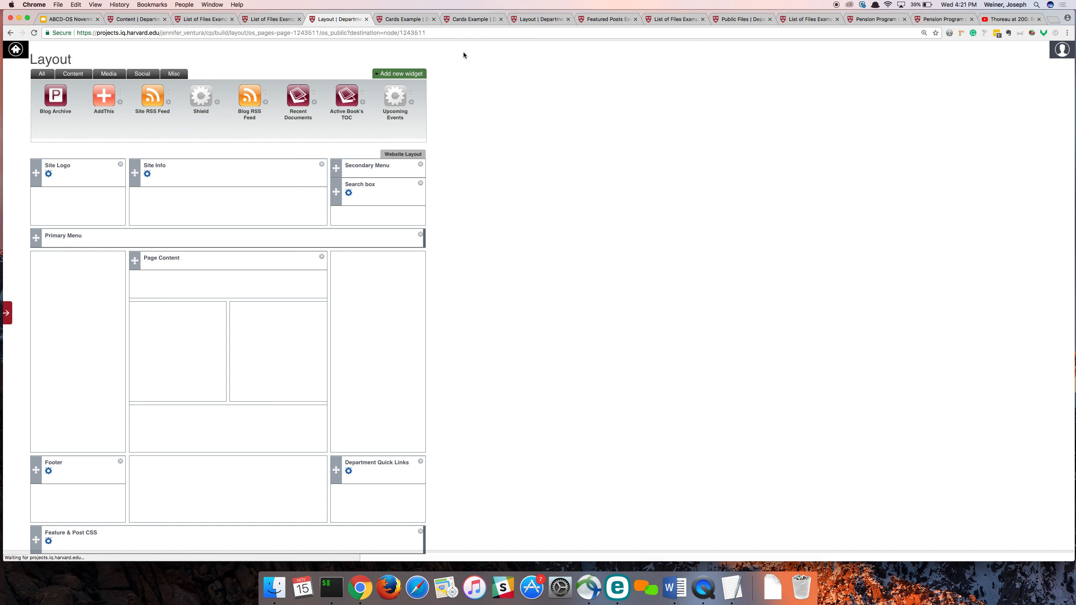
- Start a new List of Posts widget with the description "Blog 1"
click(401, 74)
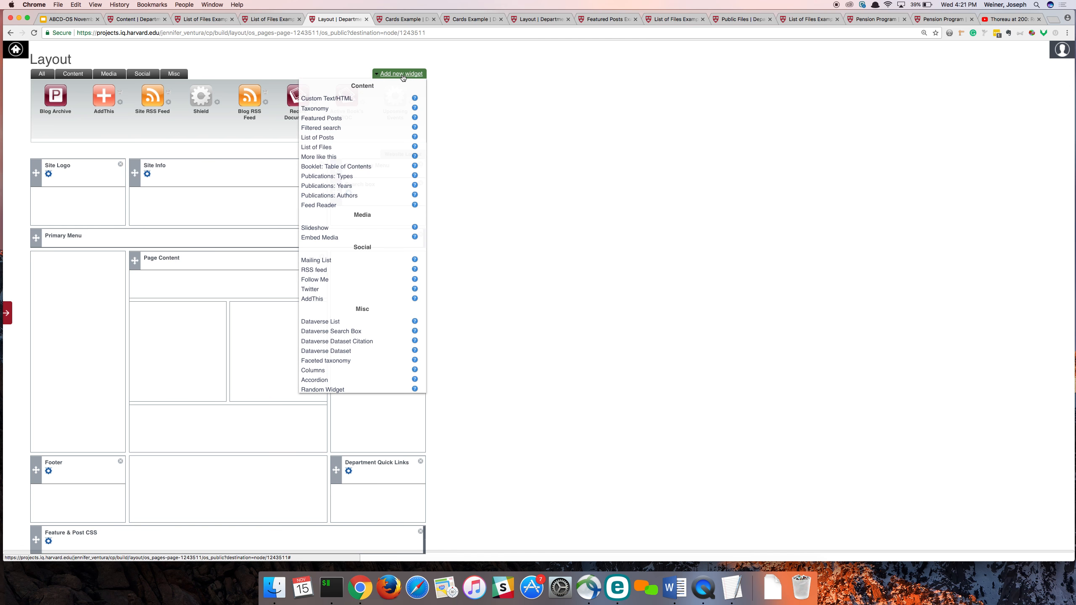
click(329, 139)
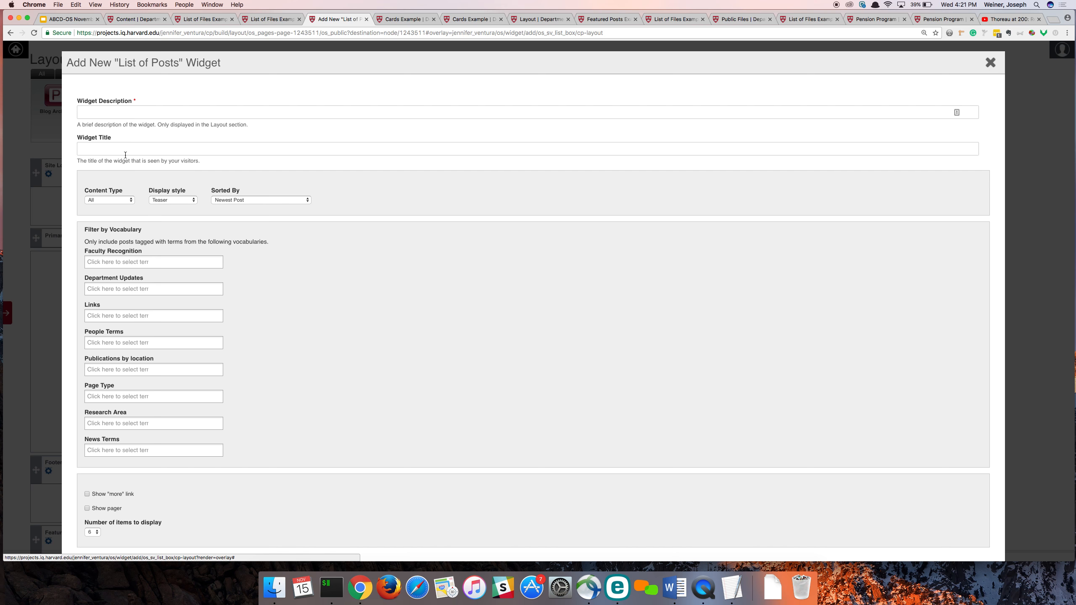
click(134, 113)
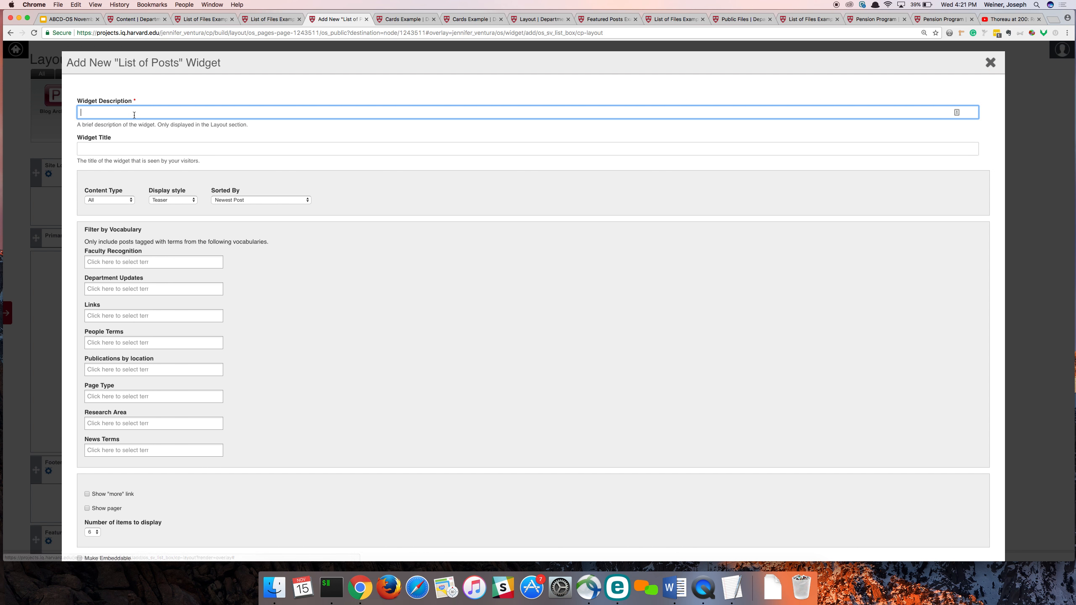
text(Blog 1)
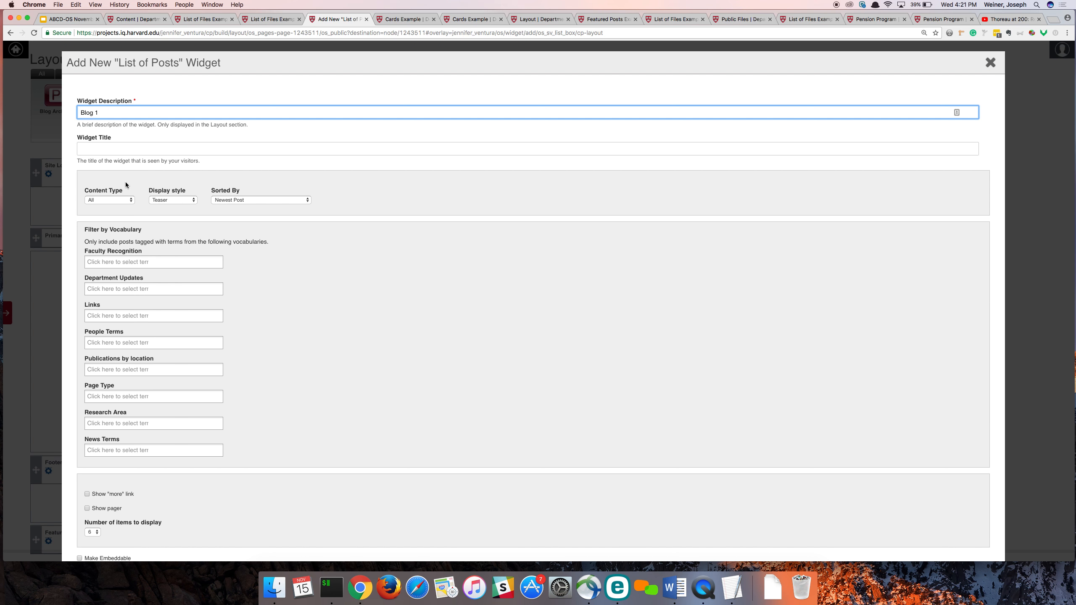
- Set the Blog 1 widget's content type to Blog entry, choose the number of items to display, and save it
click(115, 202)
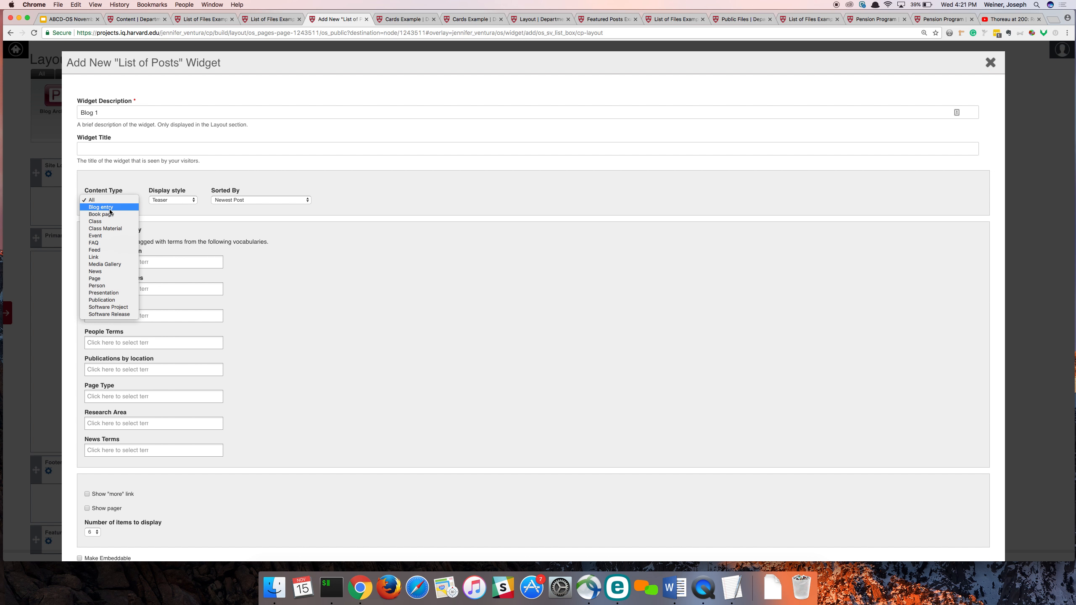
click(110, 208)
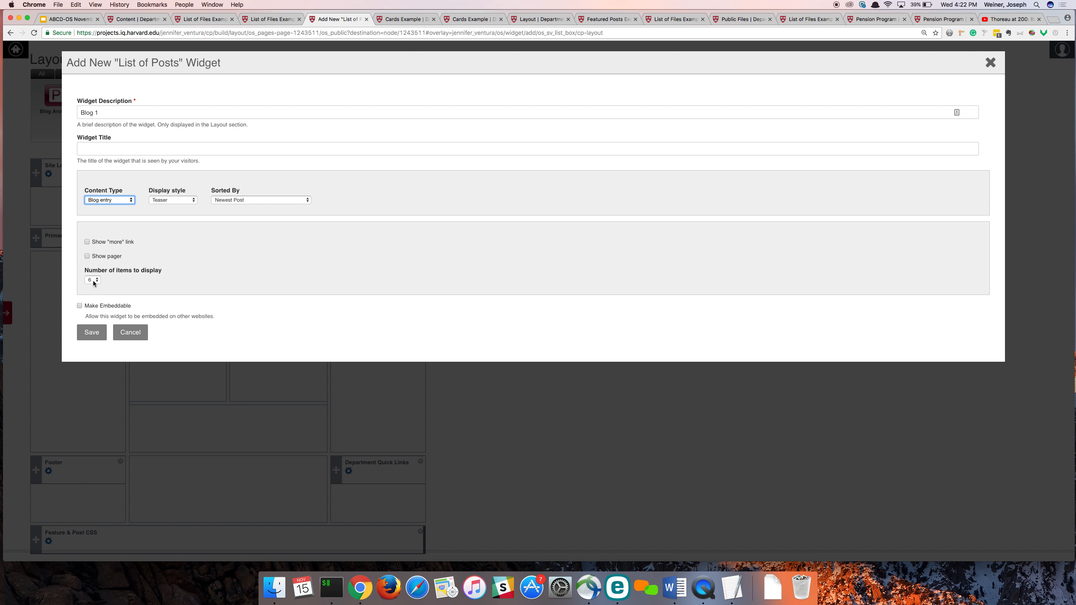
click(94, 281)
click(92, 243)
click(93, 333)
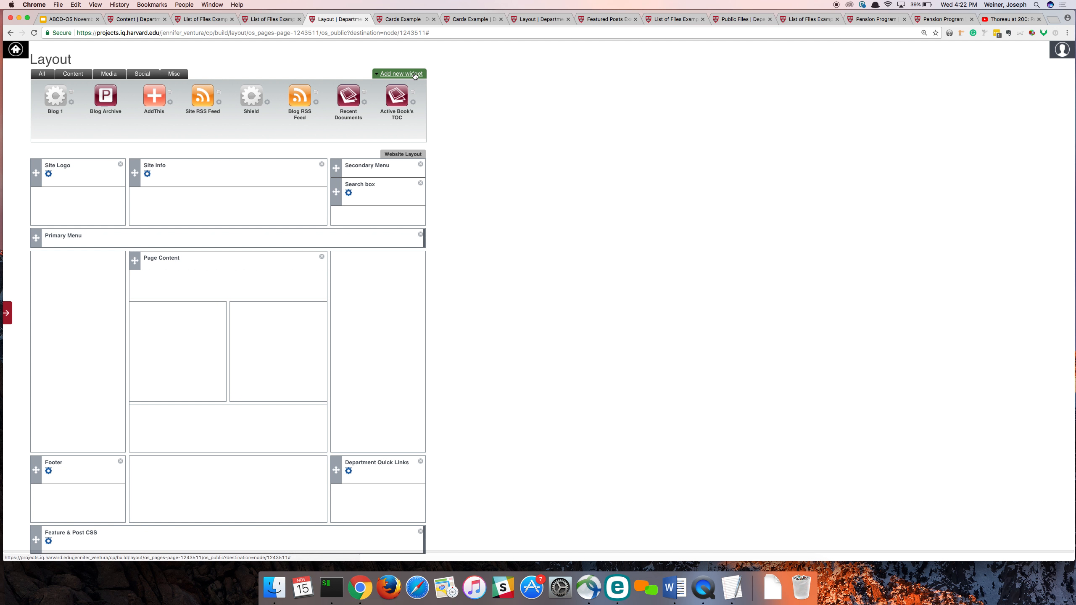
click(399, 73)
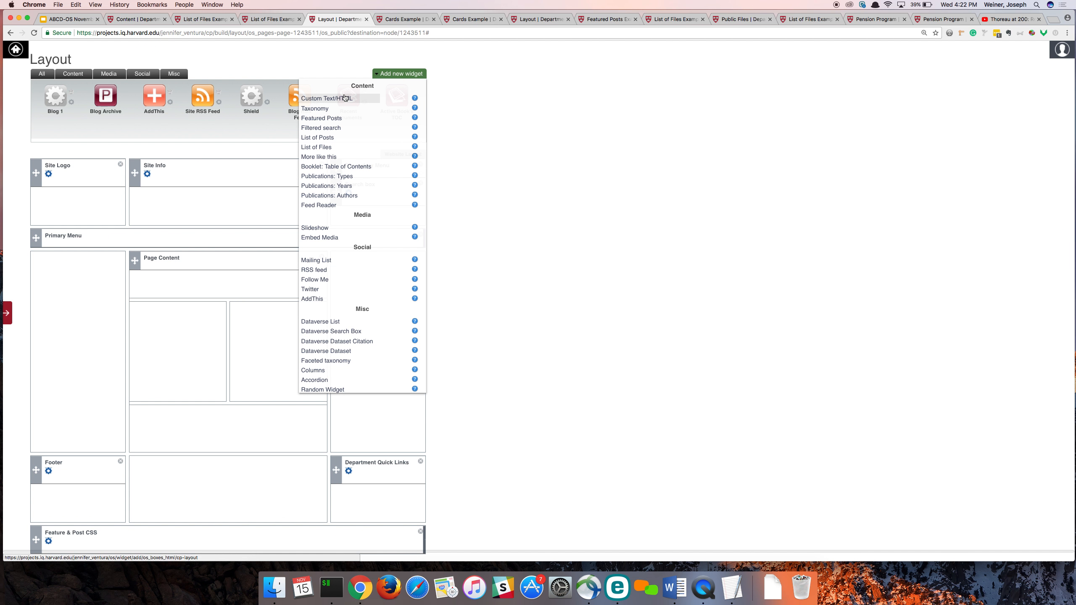
click(336, 142)
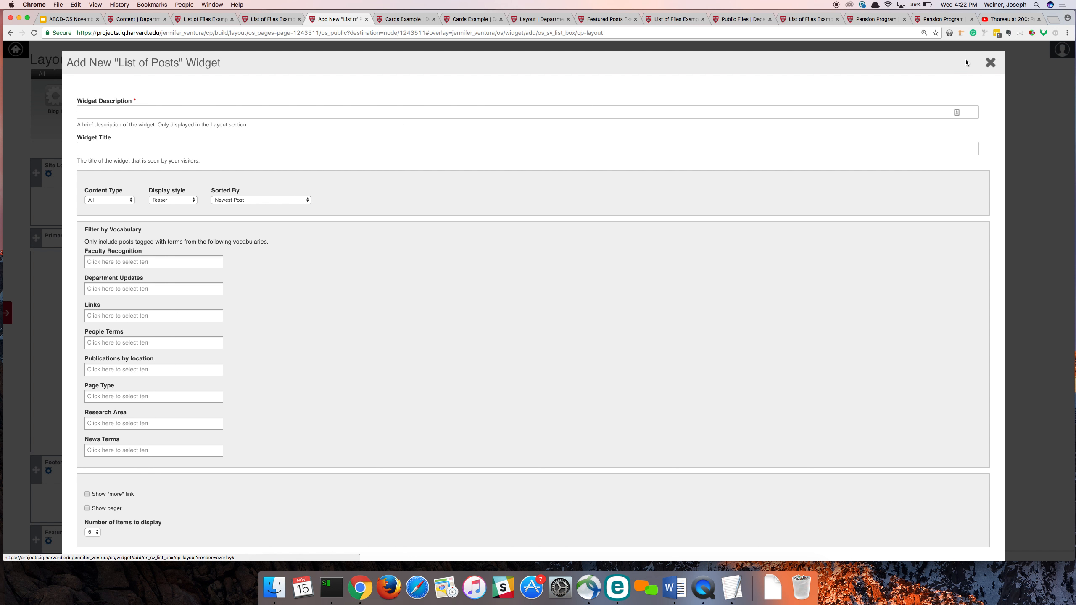
click(990, 63)
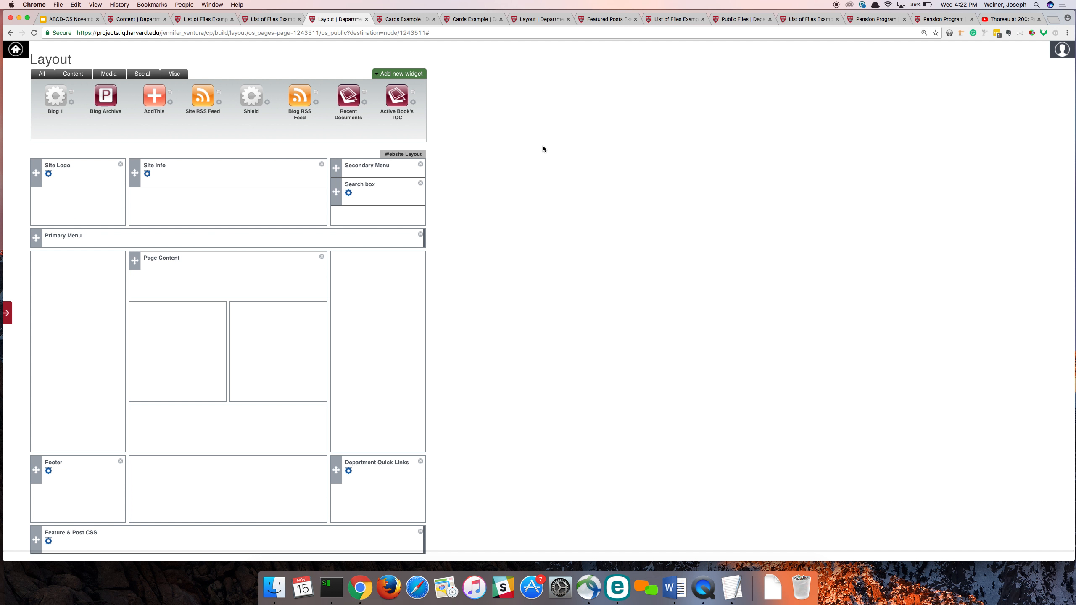
- Search the layout page for "feature" and open the settings of the "Feature and List 2 - LOP 2" widget
key(super+f)
text(feat)
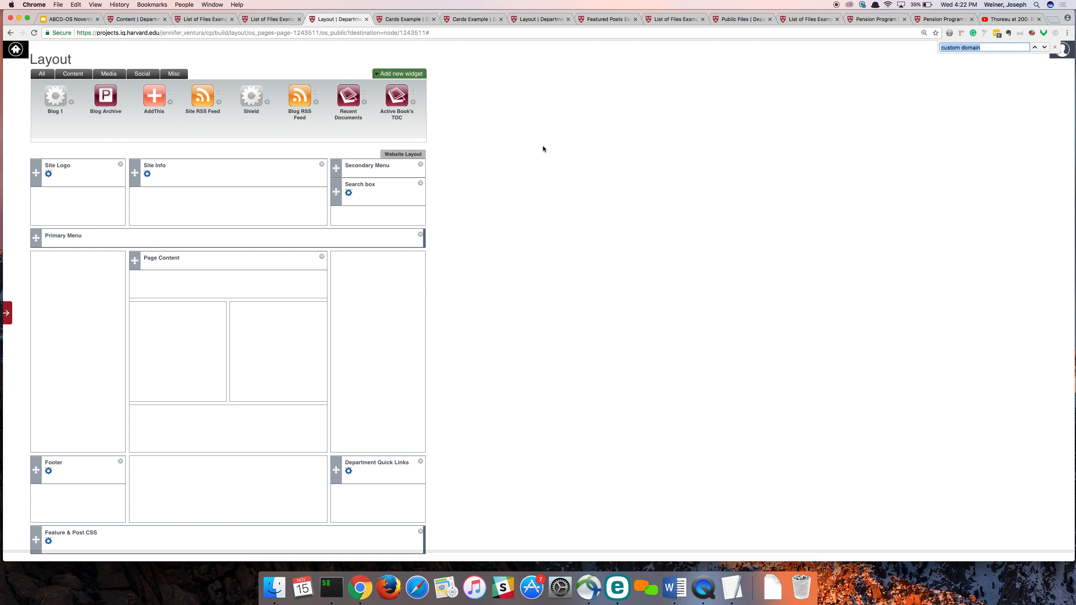
text(ure)
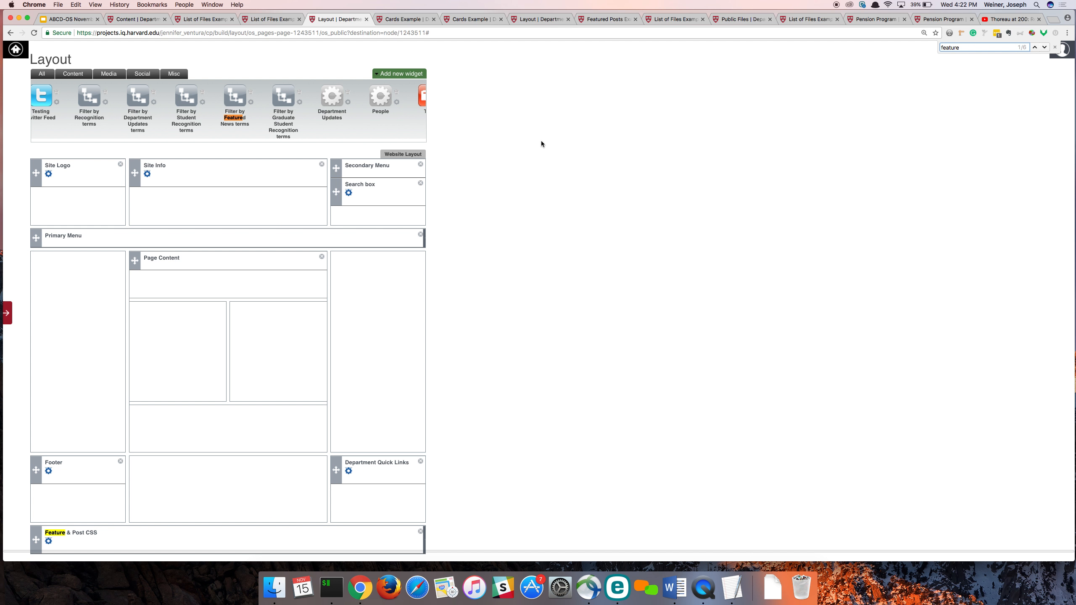
text( ad)
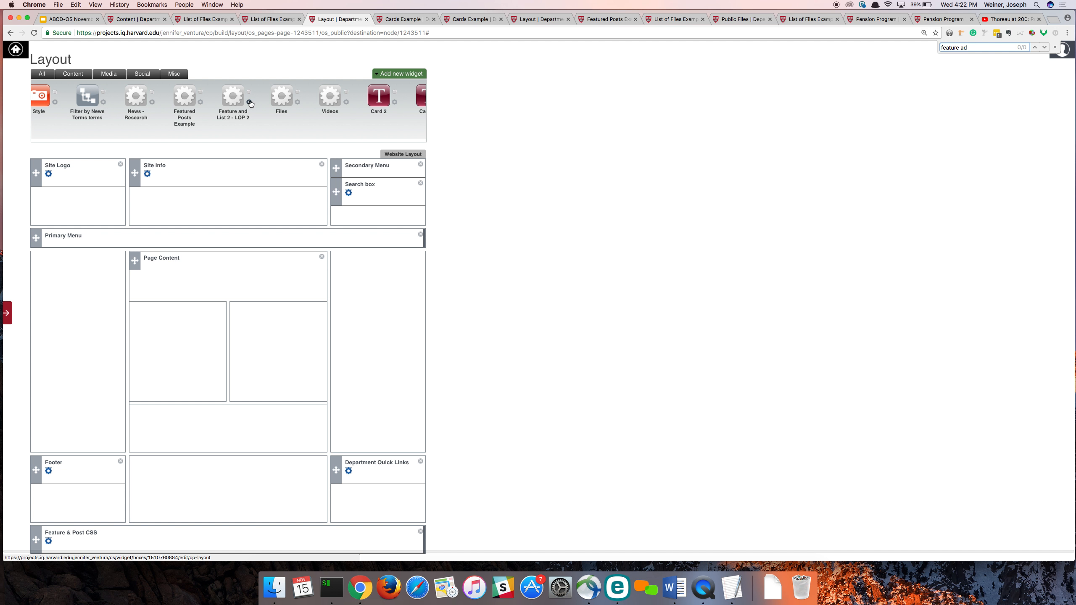
click(251, 103)
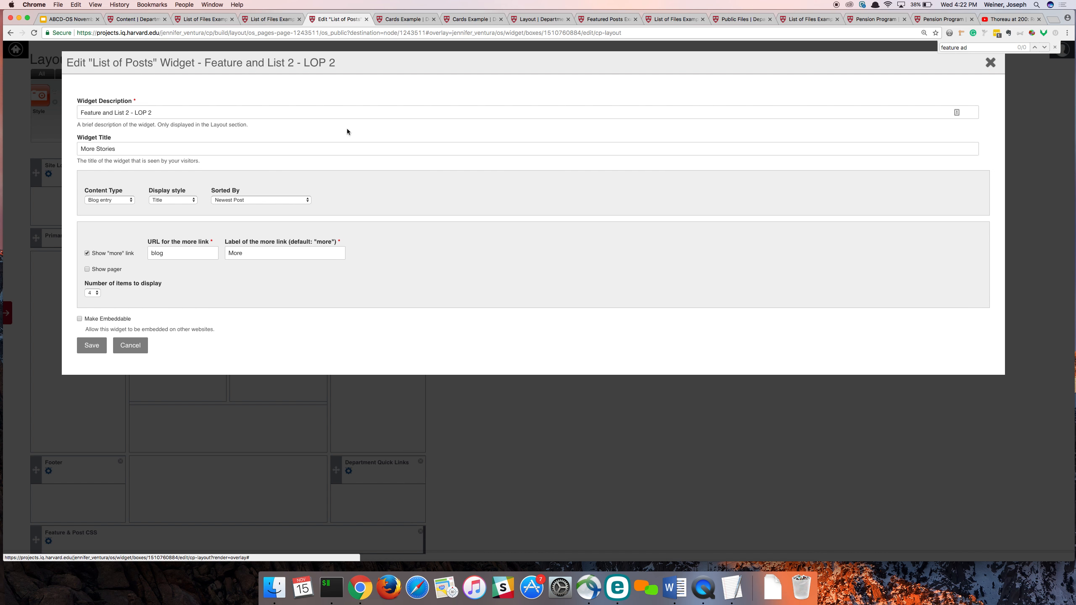
- Copy the widget description "Feature and List 2 - LOP 2" and close the widget's settings without saving
triple_click(189, 114)
double_click(188, 115)
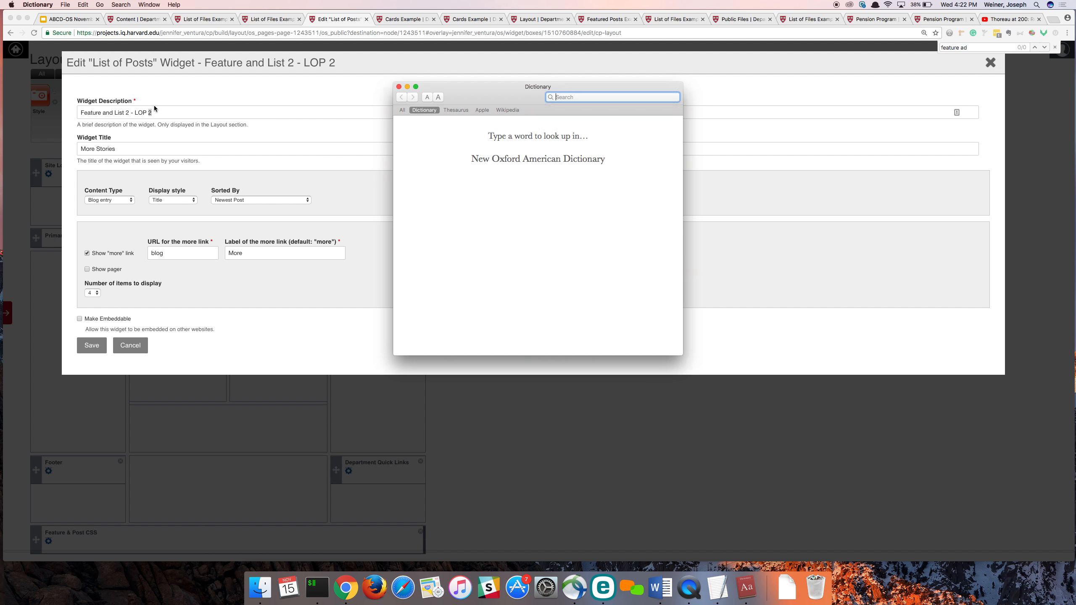
click(154, 105)
triple_click(165, 112)
key(super+c)
click(165, 112)
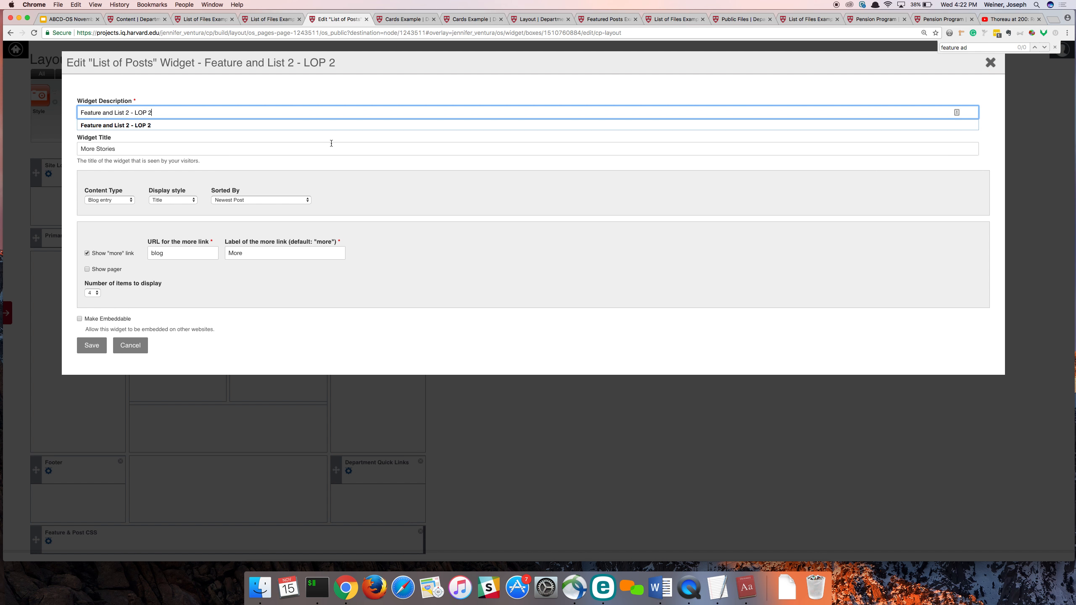
click(992, 65)
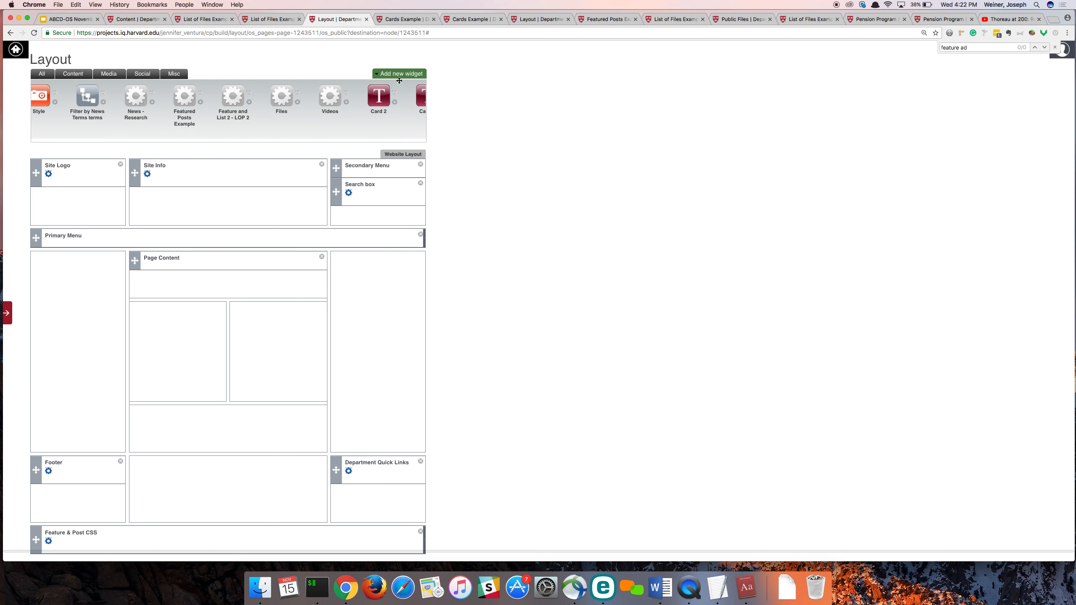
- Start a new Columns widget, filter its widget list by "blog", place Blog 1 in the first column, and choose the 50/50 configuration
click(400, 74)
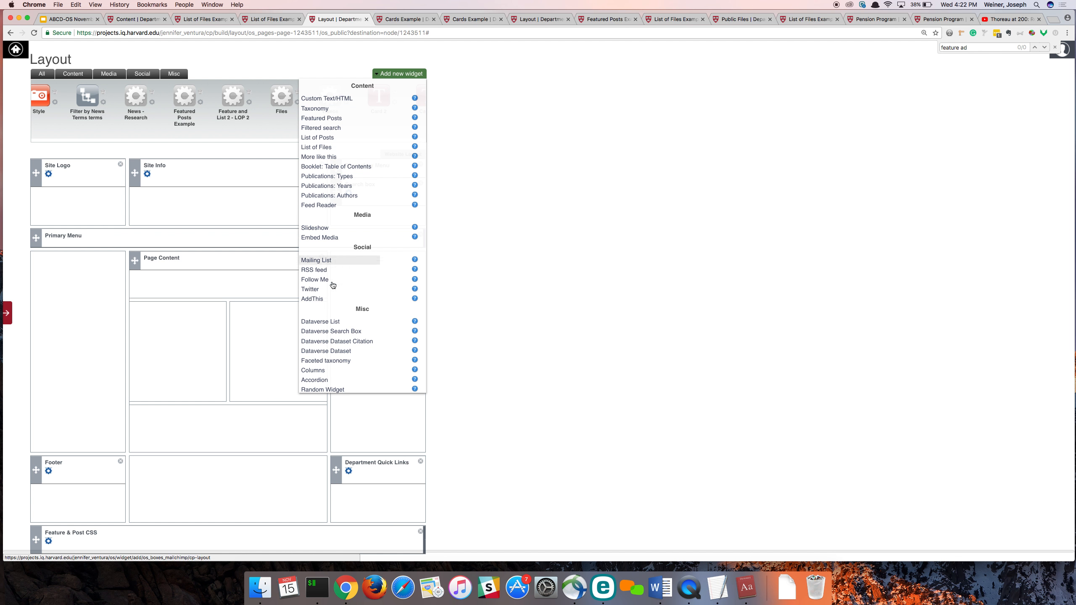
click(327, 370)
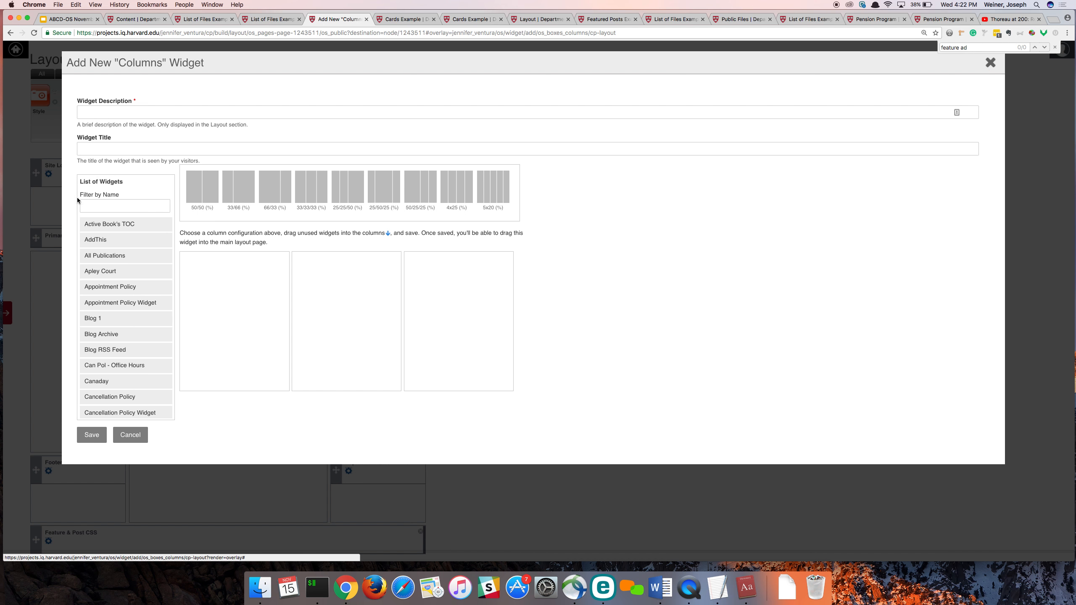
click(144, 207)
text(blog)
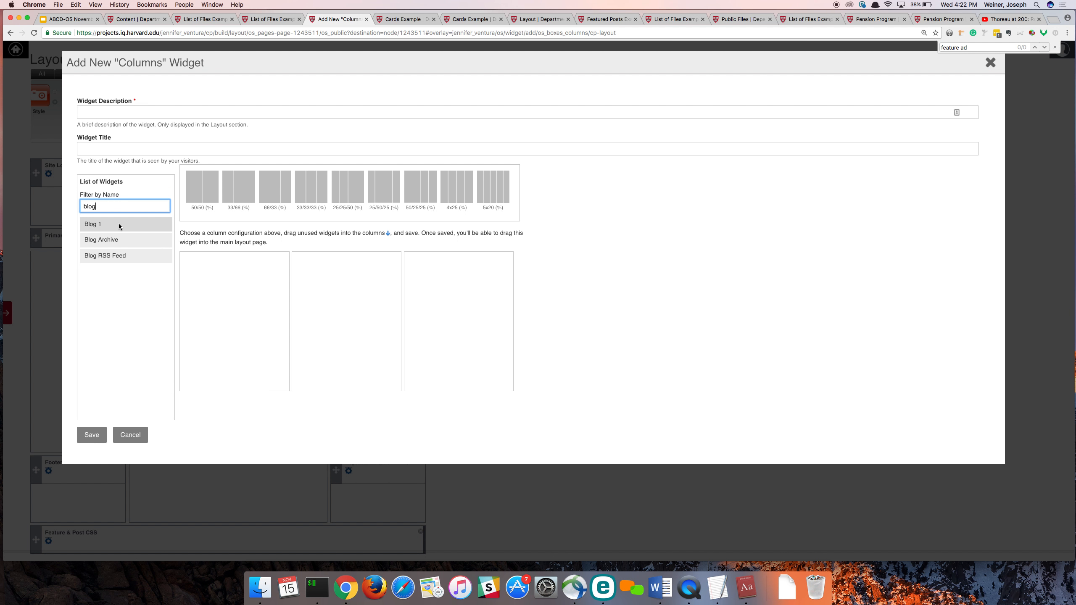
drag(119, 224, 198, 271)
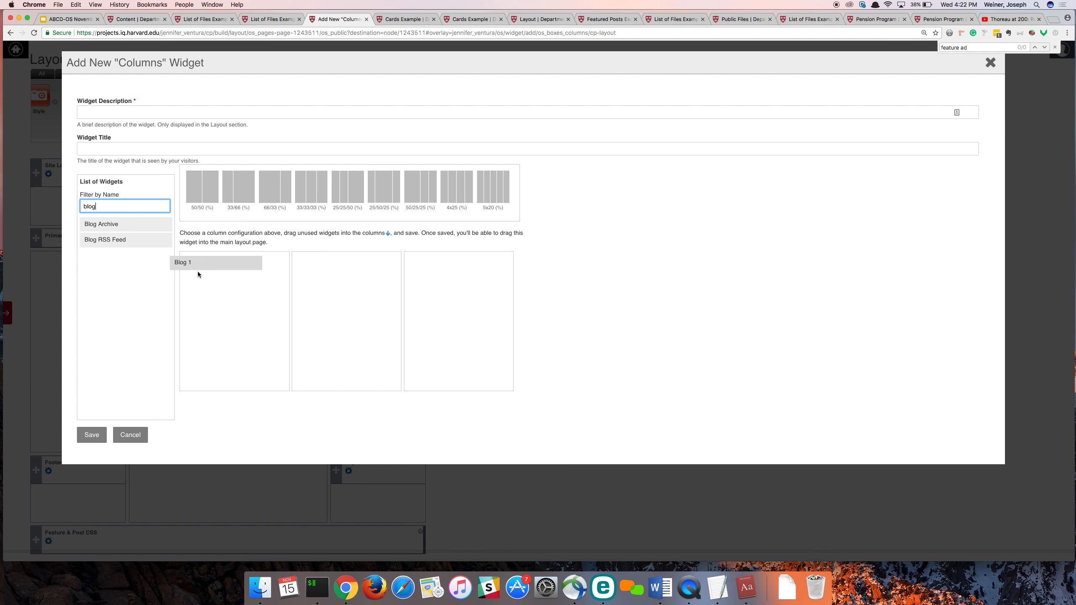
click(204, 200)
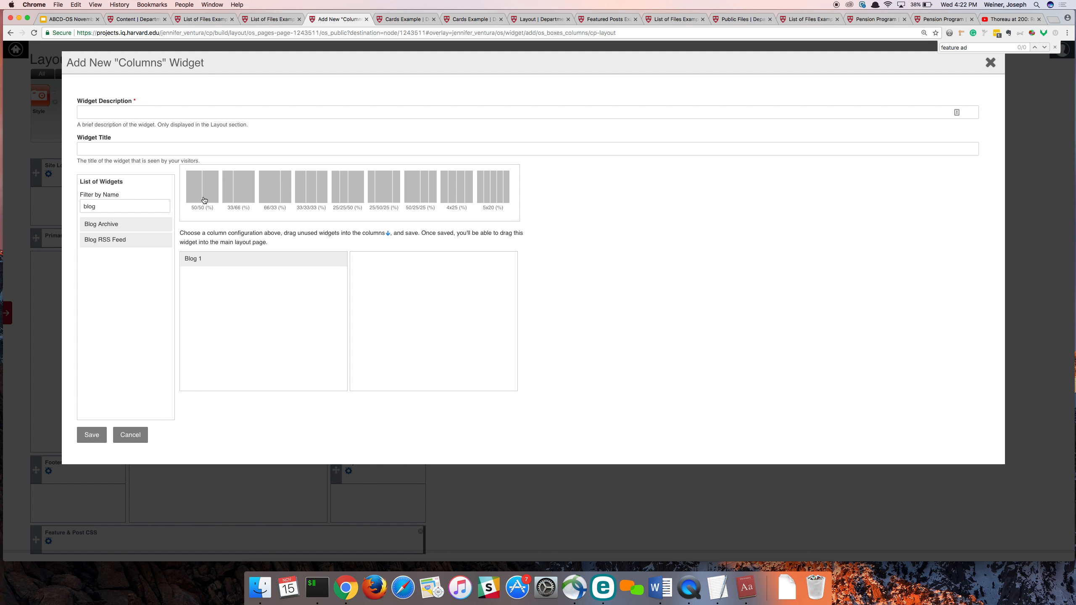
- Filter the widget list by the copied name and place "Feature and List 2 - LOP 2" in the second column
double_click(90, 207)
key(super+v)
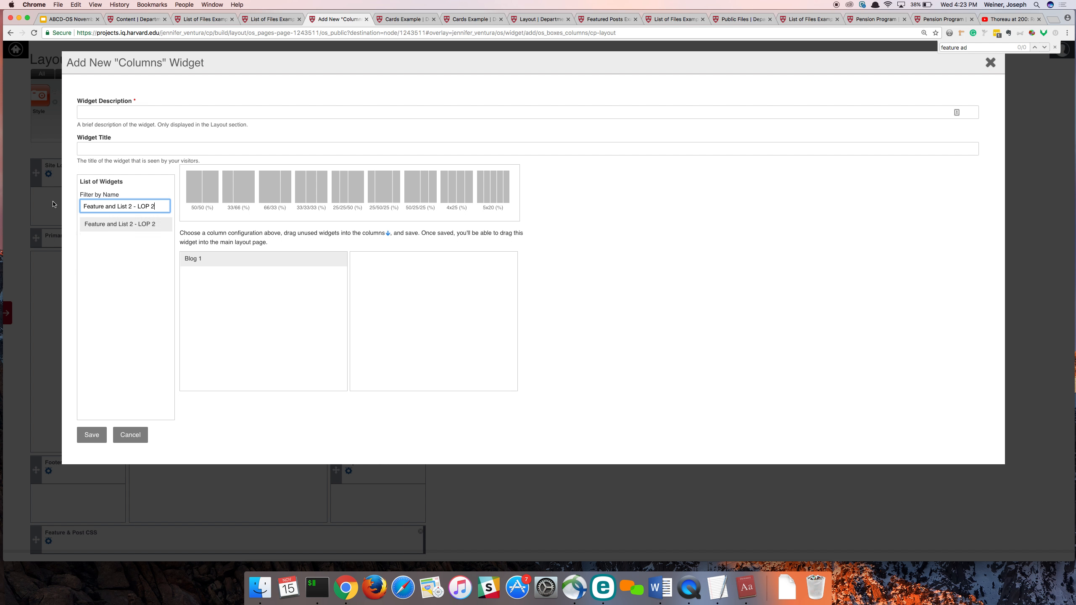
drag(132, 228, 381, 284)
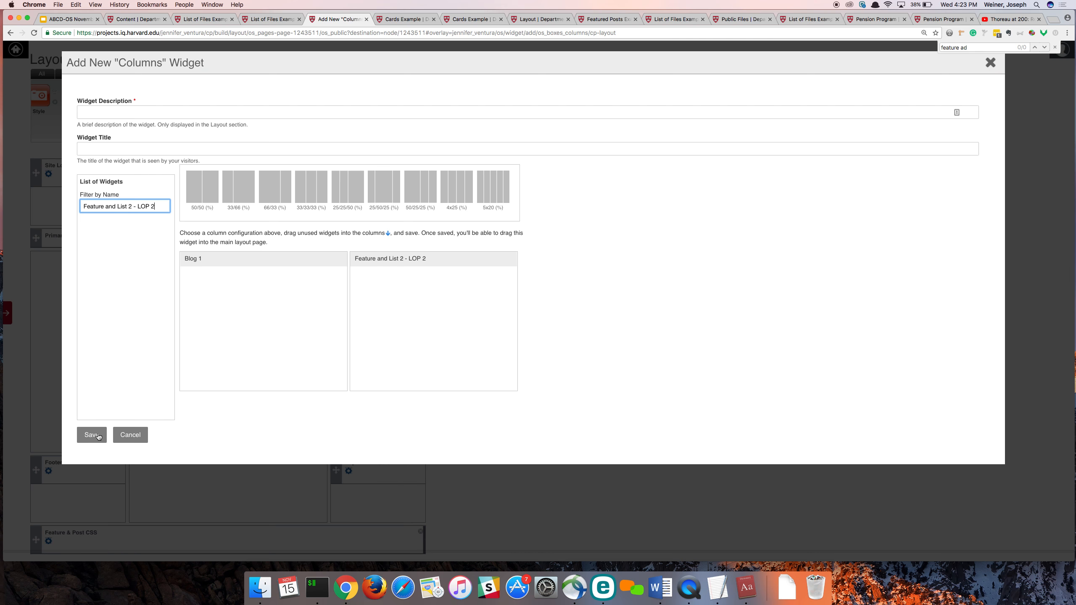
- Enter "Featured News - Cols" as the Columns widget's description and save the widget
click(118, 114)
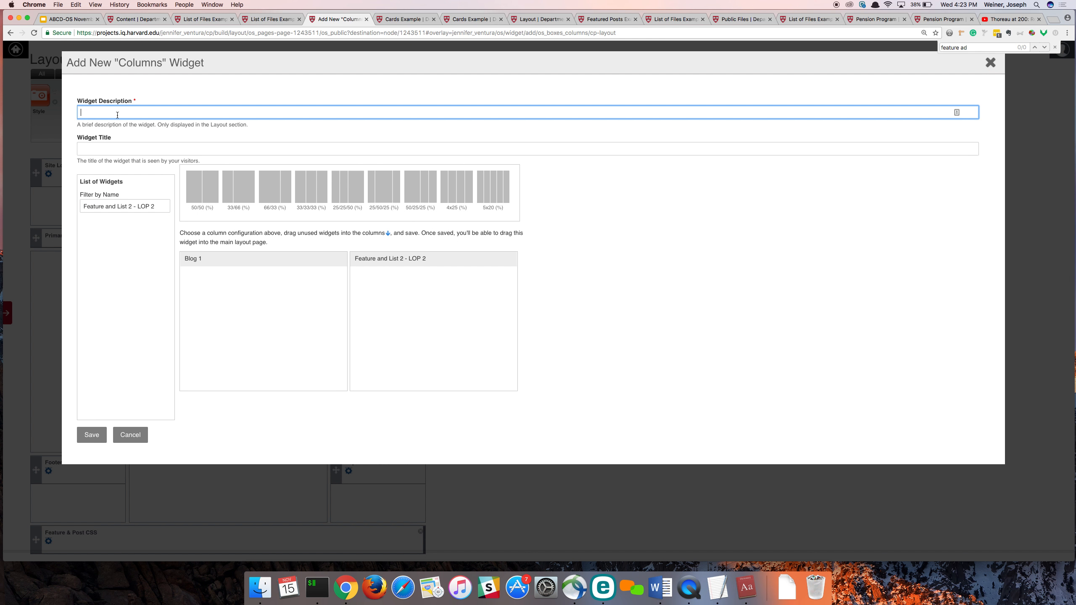
text(Featuer)
key(BackSpace)
key(BackSpace)
key(BackSpace)
text(u)
right_click(103, 112)
click(119, 117)
key(Tab)
text(Featured News)
click(160, 112)
click(99, 435)
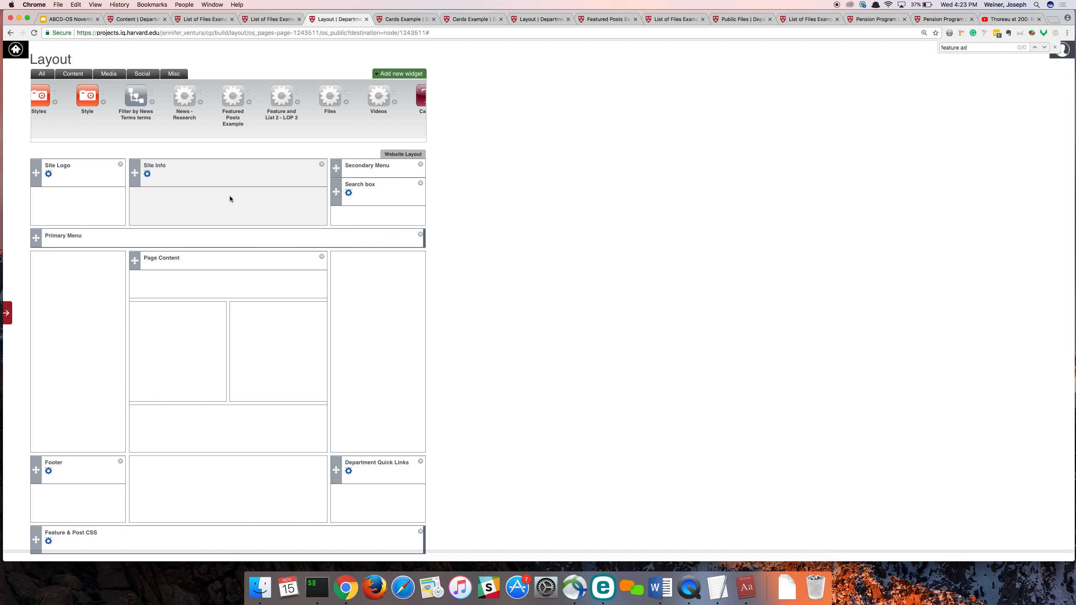
- Place the "Featured News - Cols" widget below Page Content and save the layout for Department of Archaeology
scroll(138, 114, right, 10)
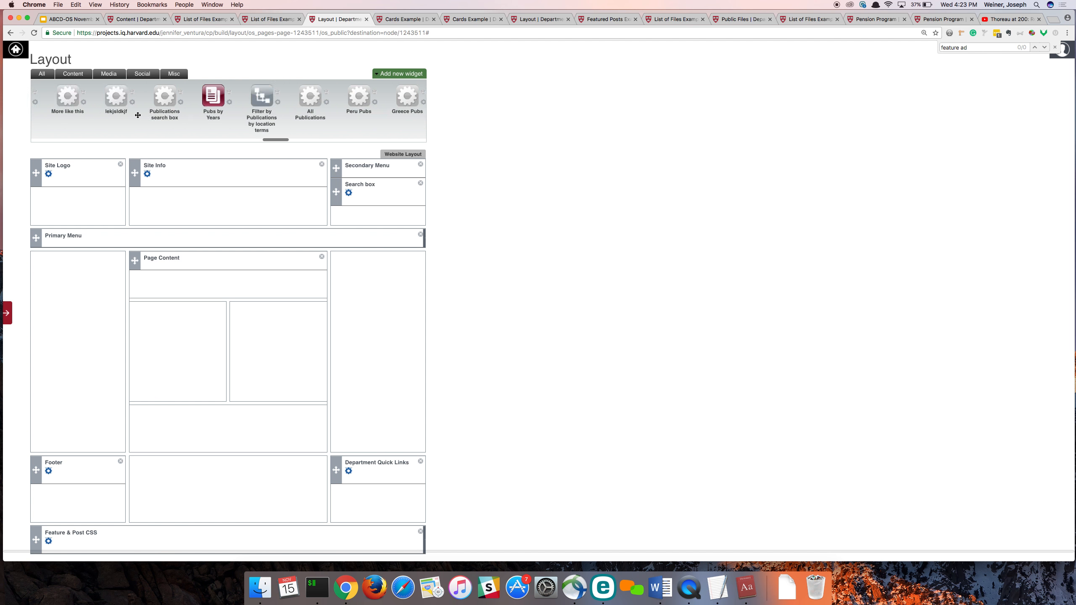
scroll(138, 115, right, 10)
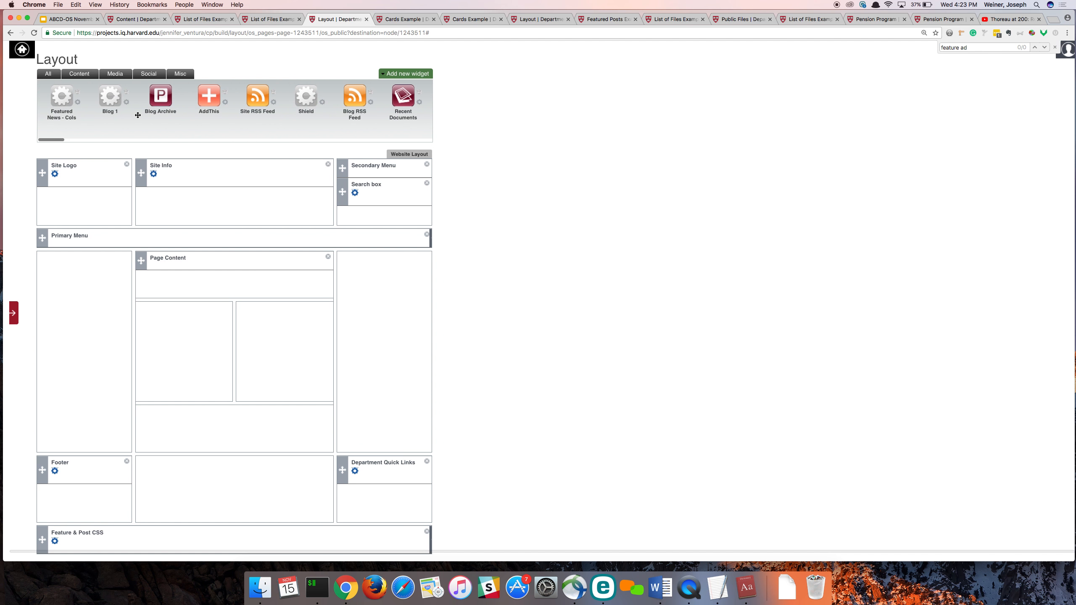
drag(62, 99, 207, 312)
scroll(203, 327, down, 2)
click(108, 519)
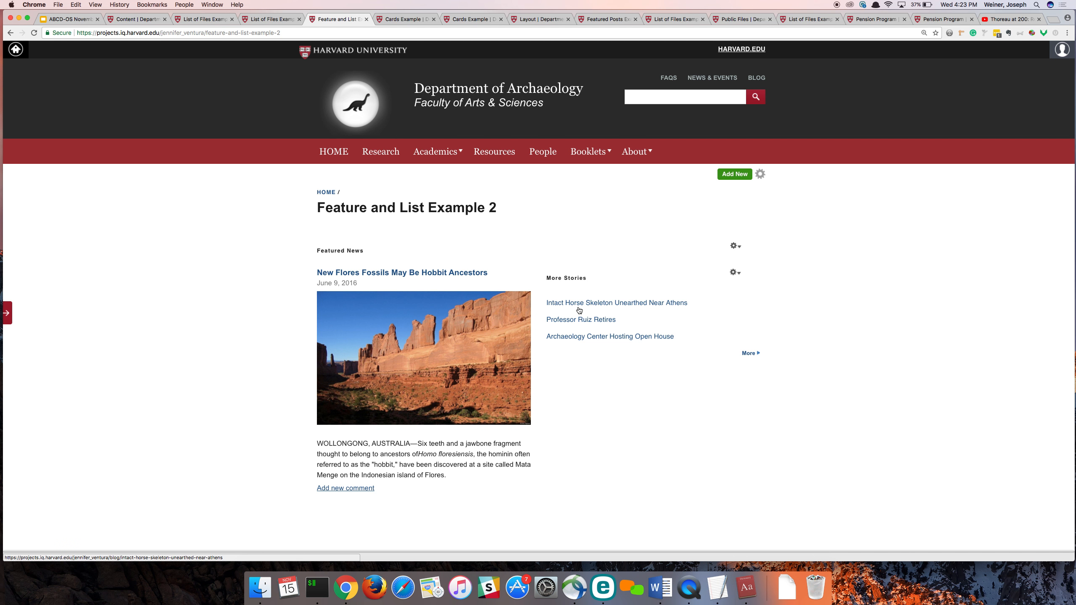
- Open the Feature and List Example 2 page and its Layout editor in separate new browser tabs, and switch to the Layout tab
right_click(763, 175)
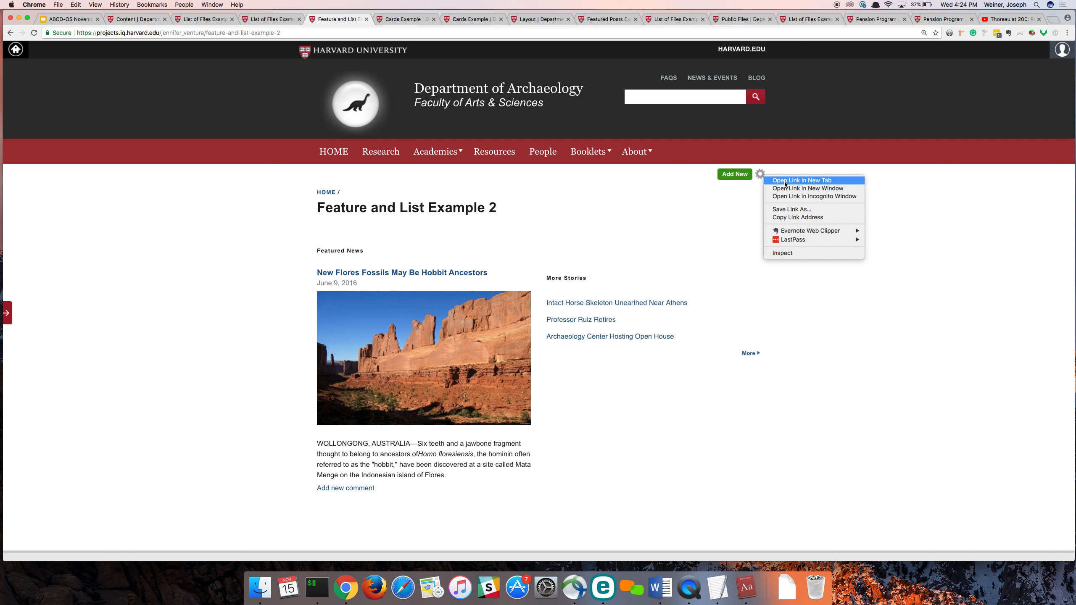
click(785, 181)
click(760, 174)
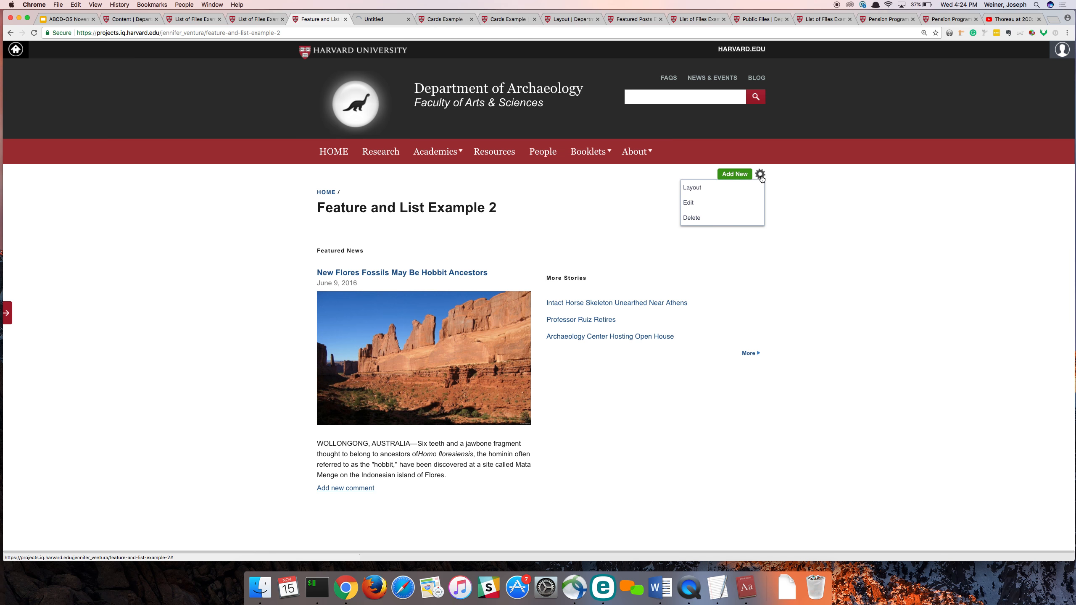
right_click(748, 187)
click(785, 190)
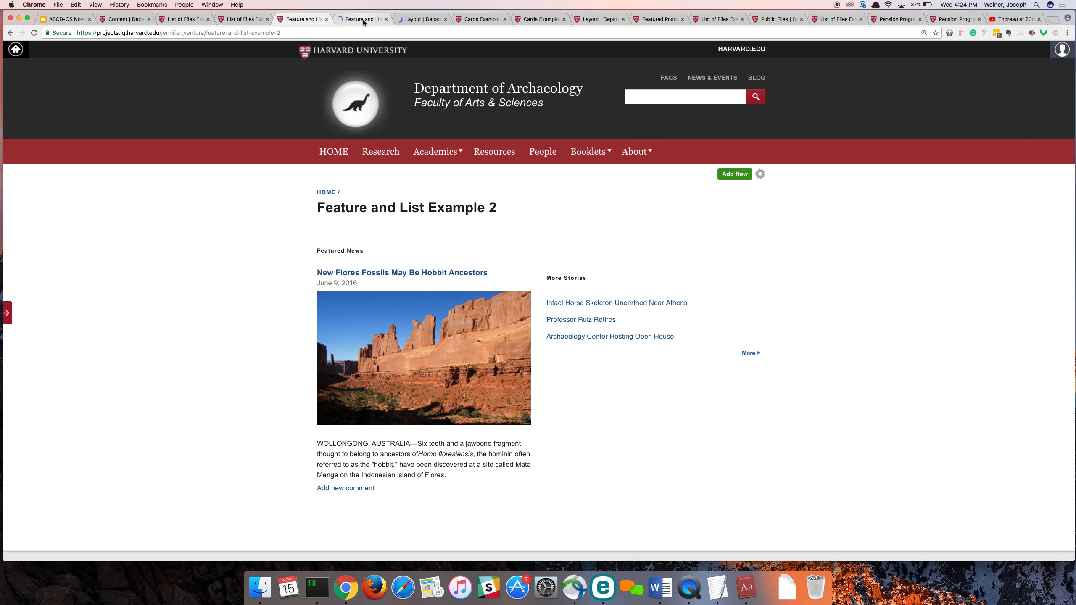
click(417, 21)
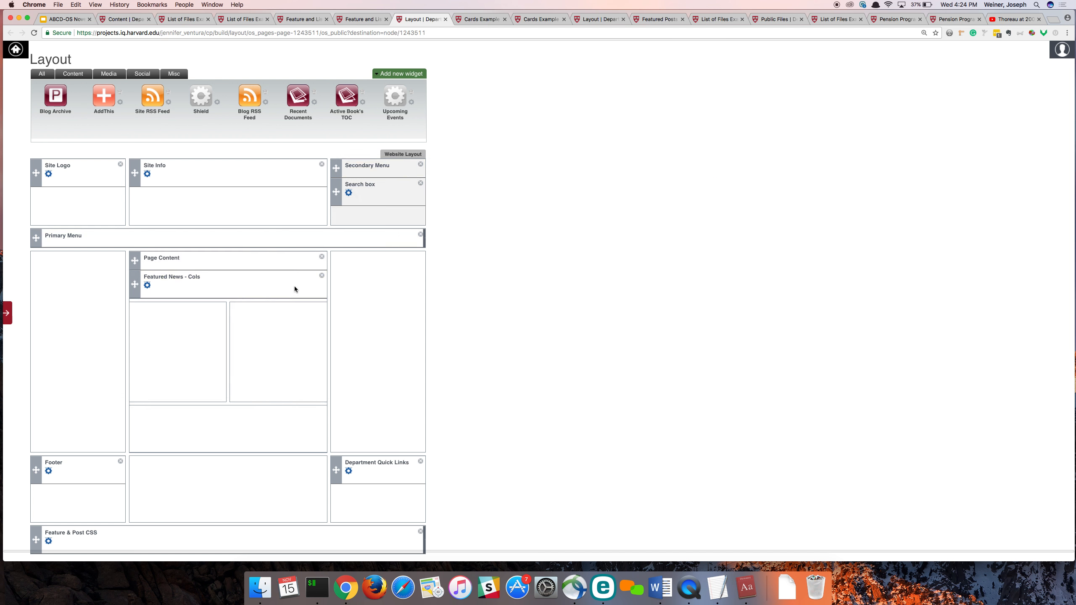
- Examine the first-of-type selector in the "Feature & Post CSS" widget's embed code, then close the code and widget settings without saving
scroll(110, 496, down, 1)
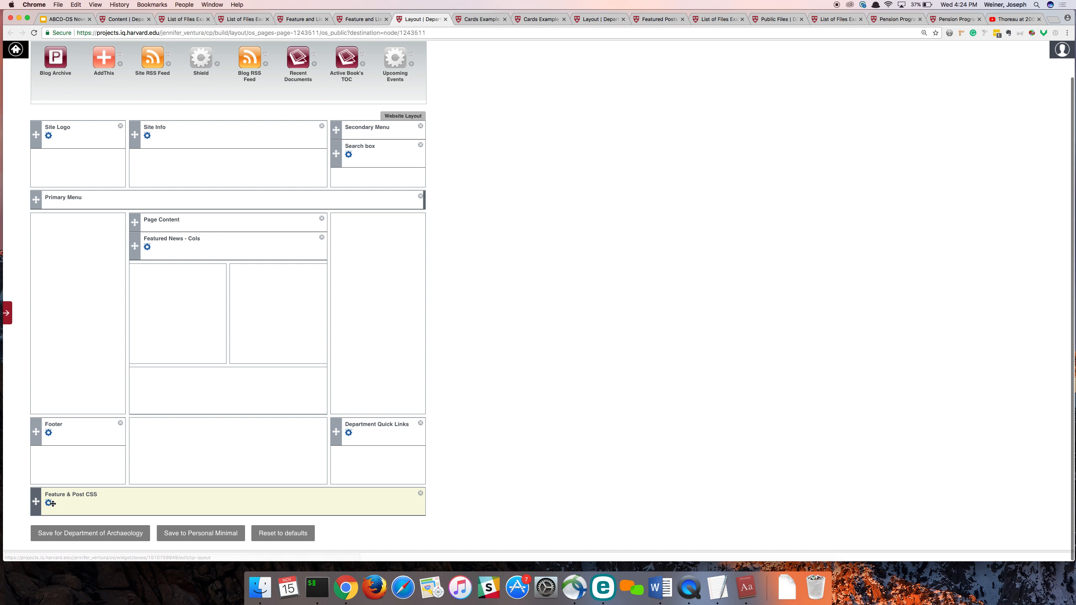
click(49, 505)
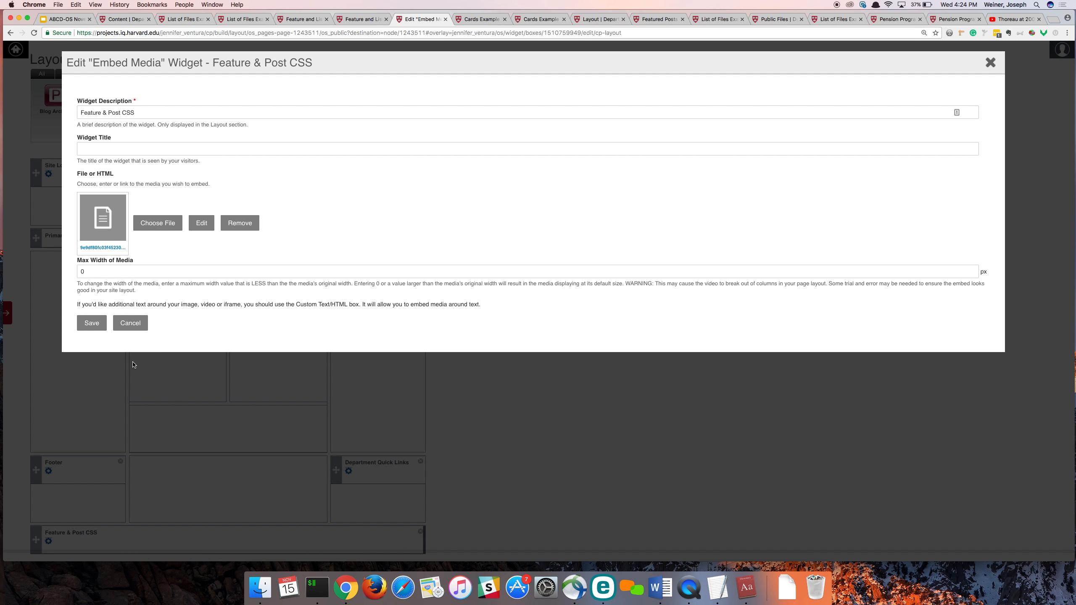
click(201, 221)
mouse_move(463, 234)
mouse_down()
mouse_move(379, 228)
mouse_move(461, 221)
mouse_up()
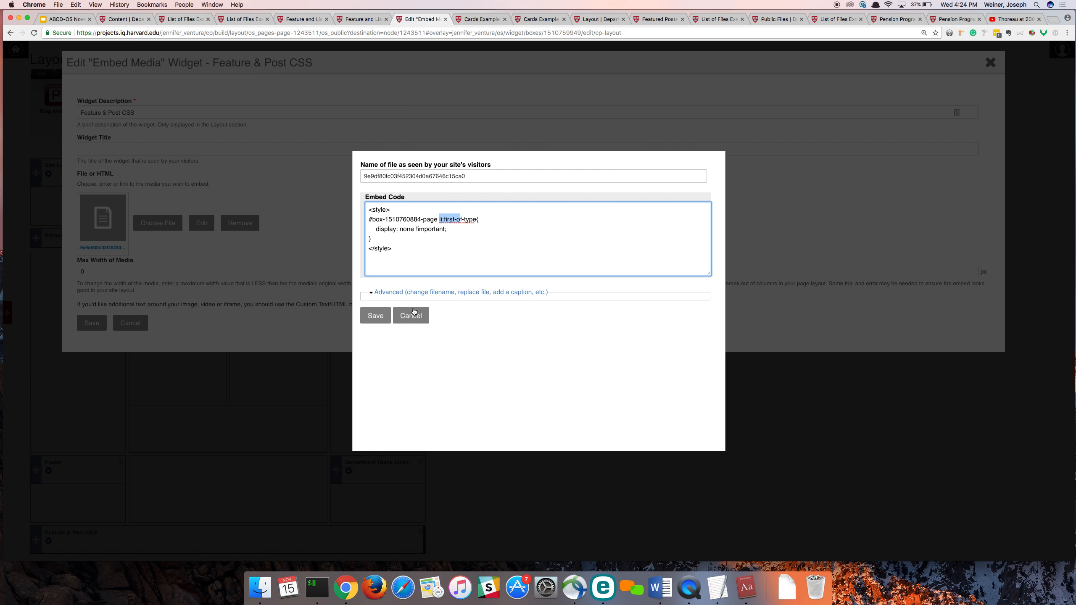
click(414, 314)
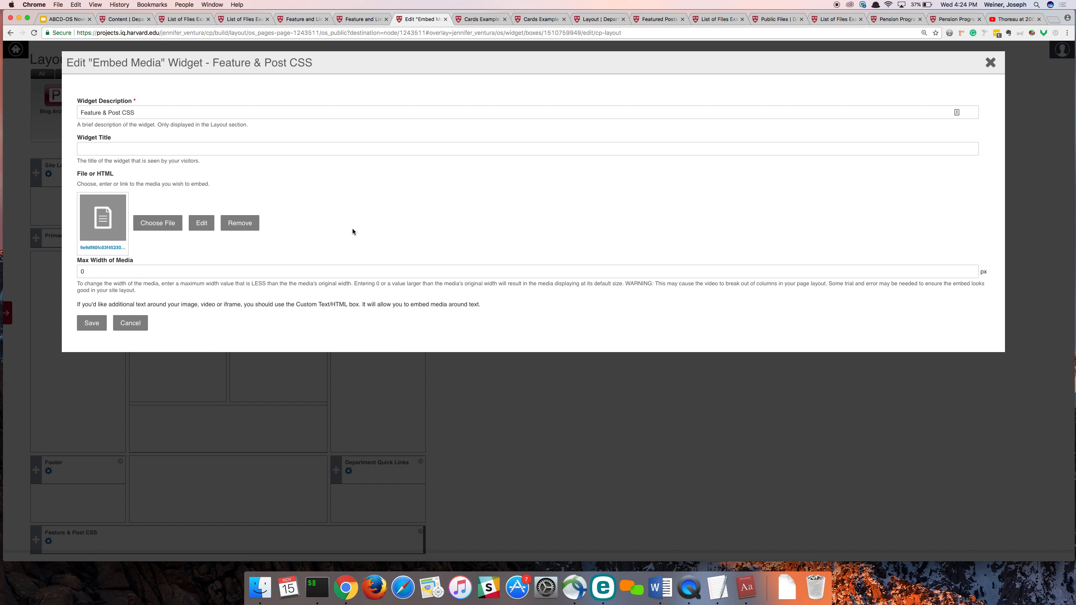
click(989, 63)
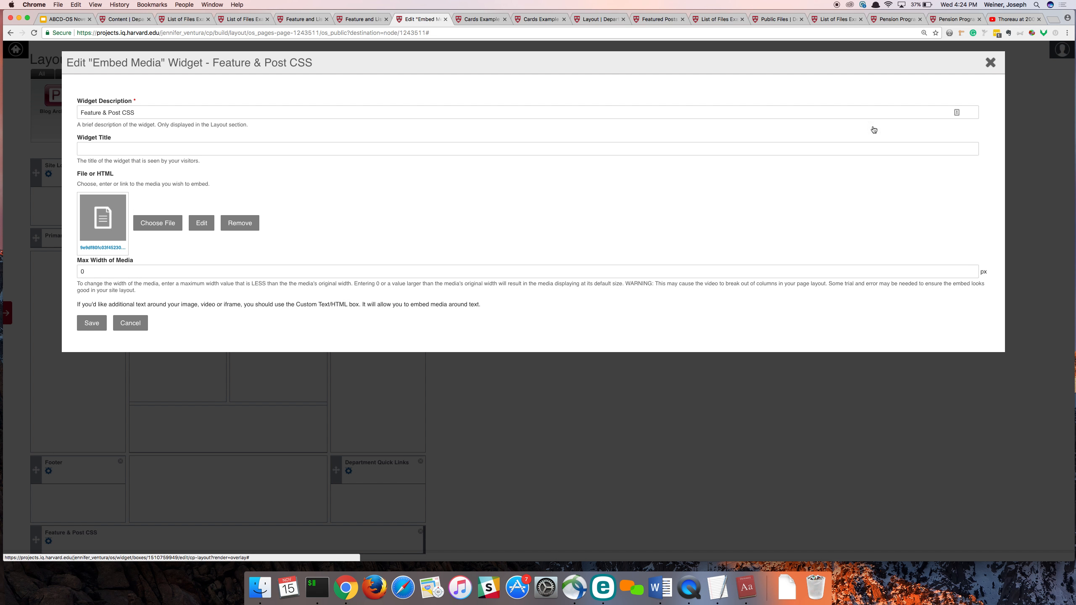
scroll(68, 530, down, 1)
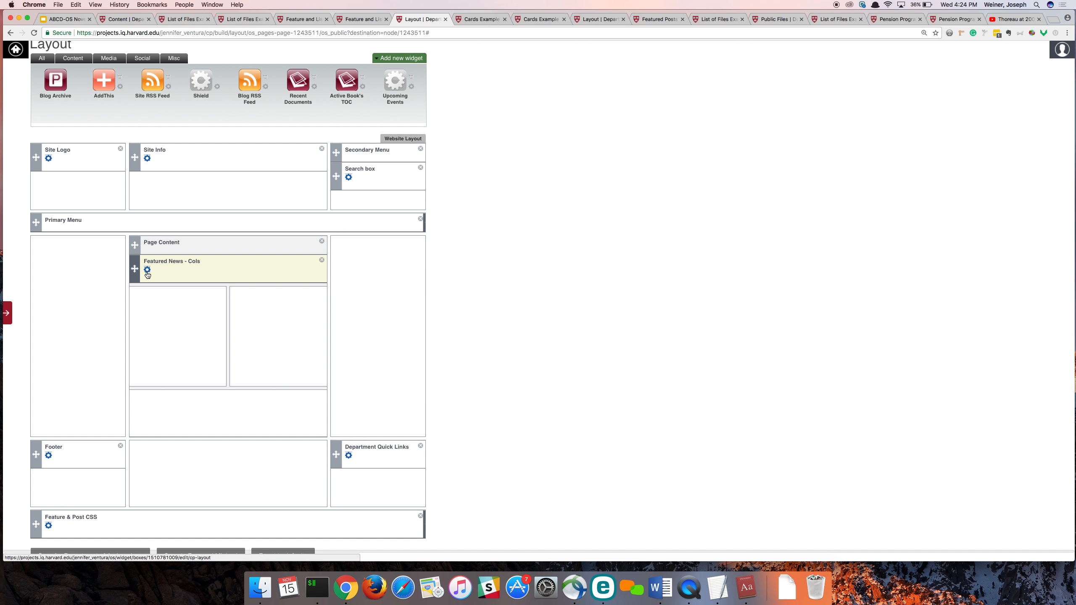
- Review the Feature and List Example 2 page, then switch to the ABCD-OS November 2017 presentation and show the "Custom Cards - Additional Examples" slide
click(364, 19)
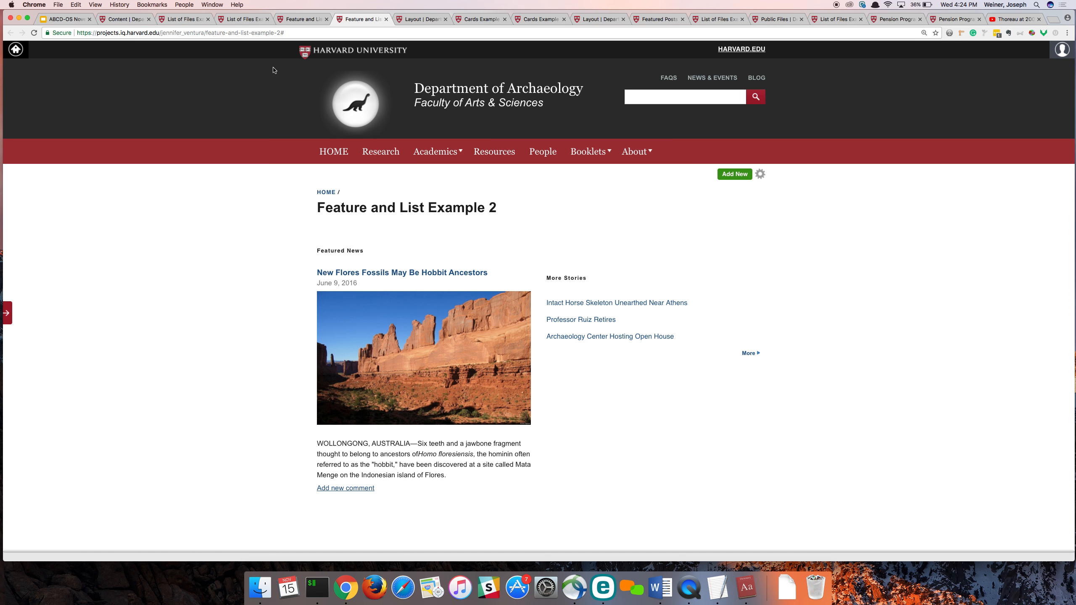
click(63, 19)
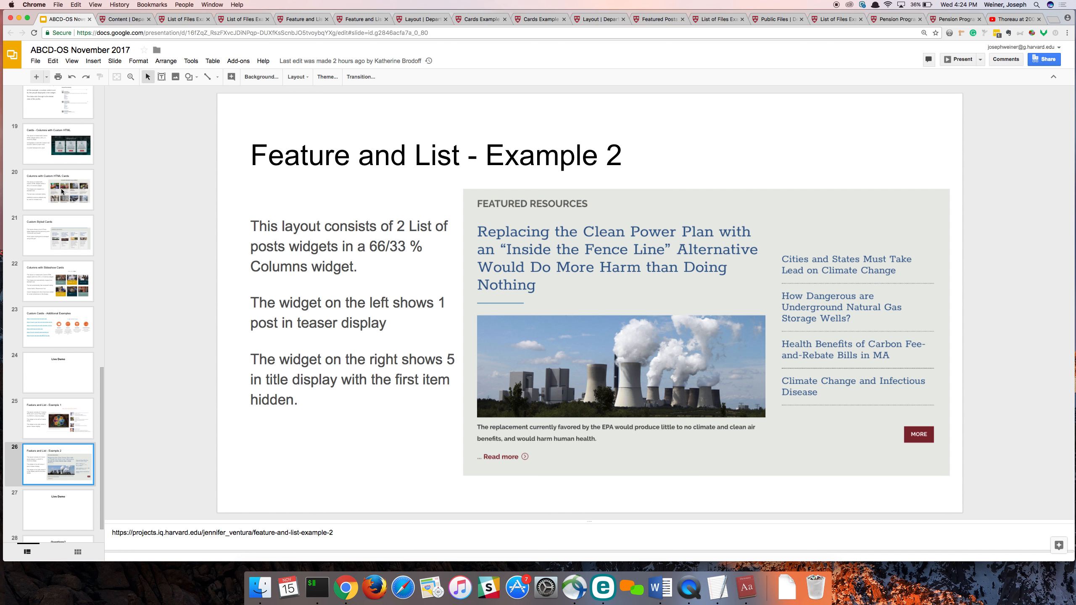
click(55, 327)
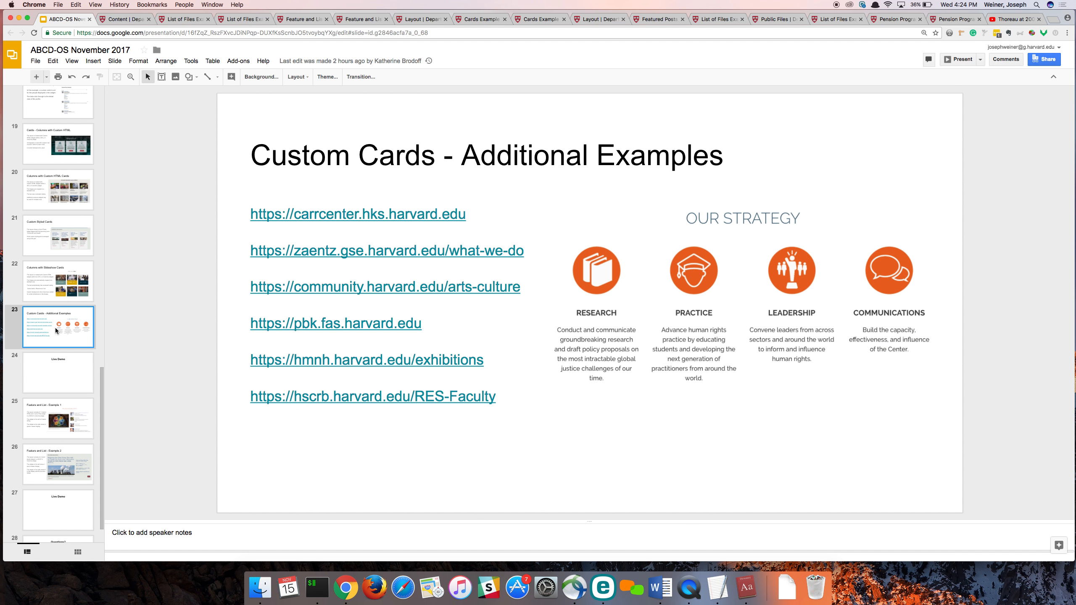